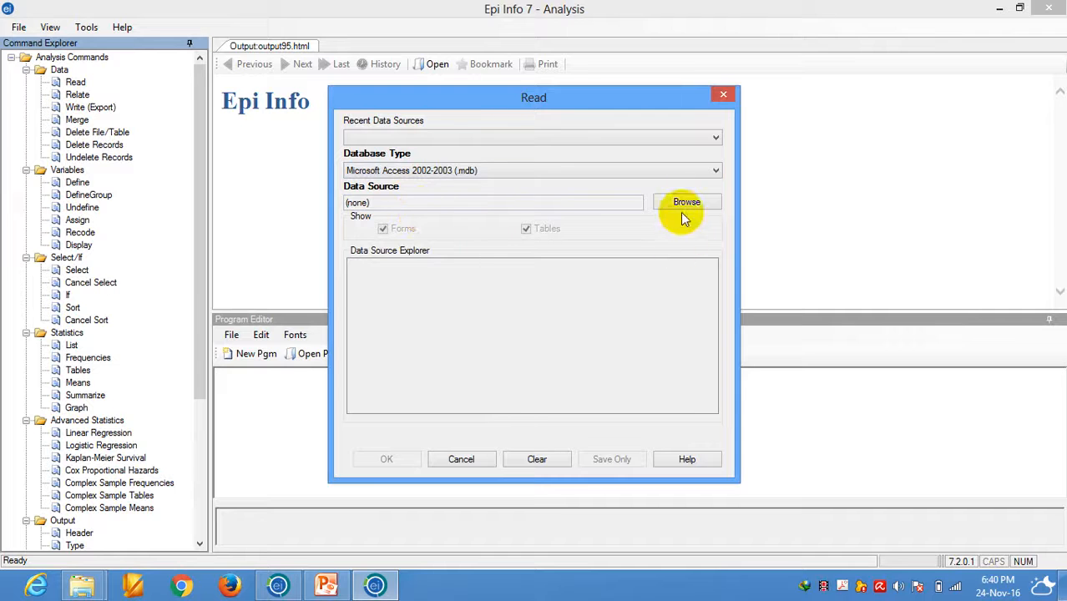
Read the Matchdata table from the Access database CholeraOutbreakRatanakiri27(HH).mdb in Sample_data and check its record count.
{"action": "left_click", "coordinate": [681, 205]}
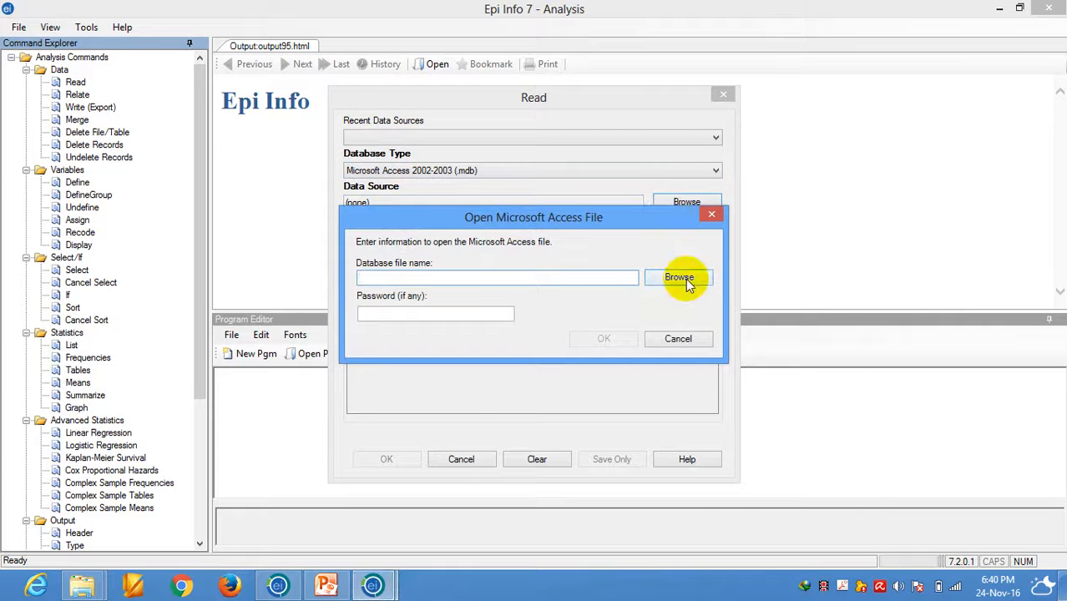
{"action": "left_click", "coordinate": [686, 278]}
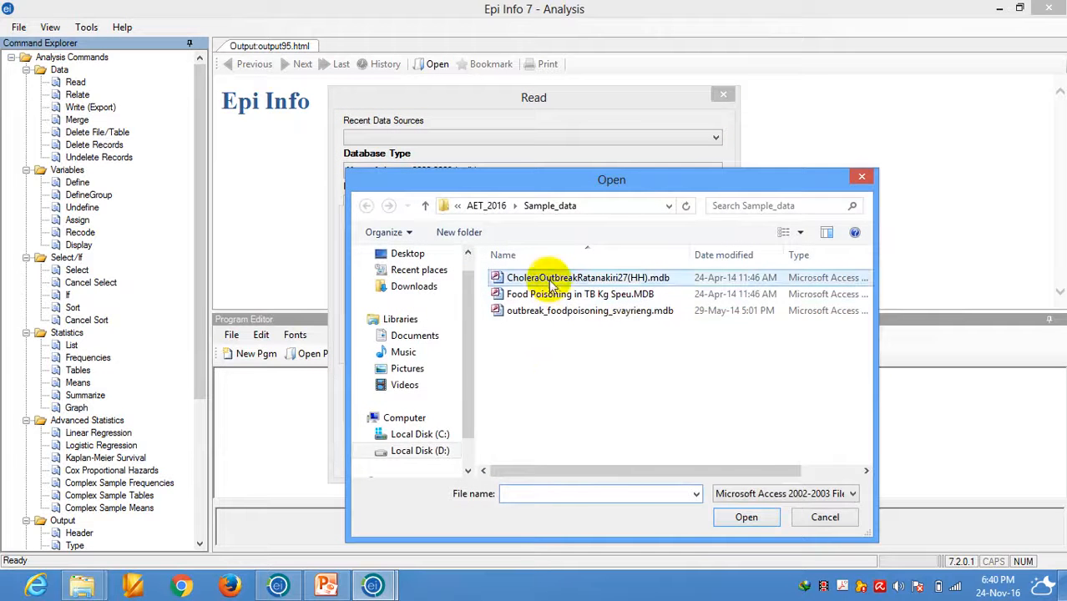
{"action": "left_click", "coordinate": [547, 280]}
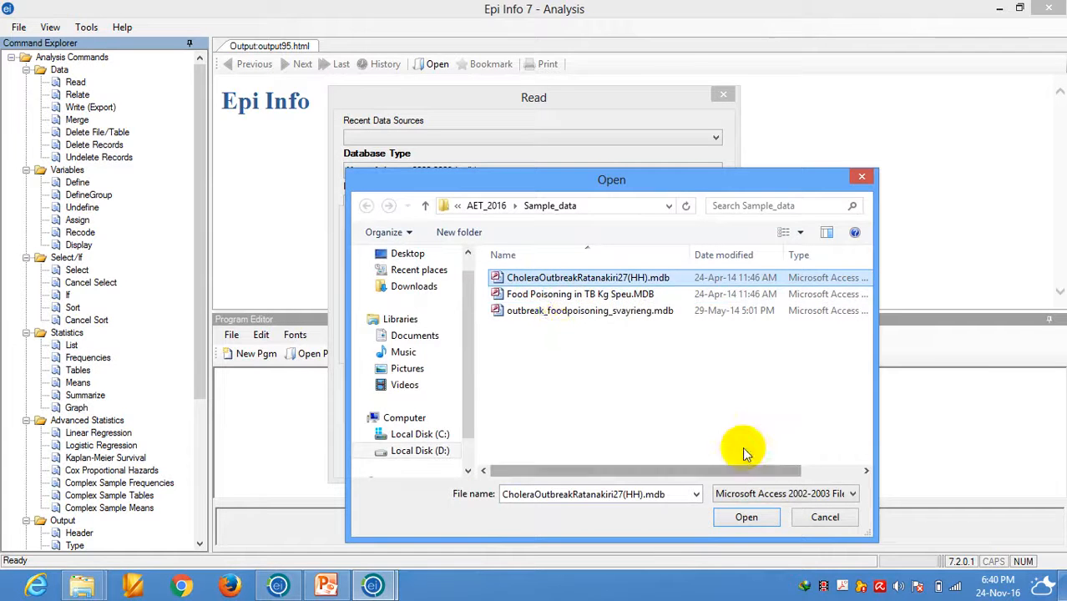
{"action": "left_click", "coordinate": [748, 516]}
{"action": "left_click", "coordinate": [606, 338]}
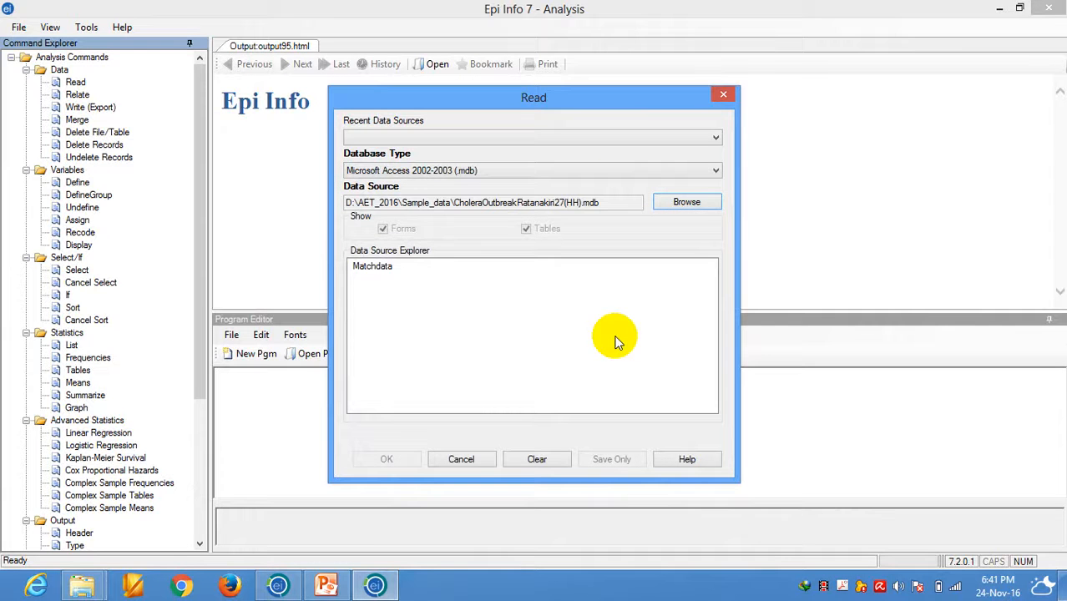
{"action": "left_click", "coordinate": [386, 267]}
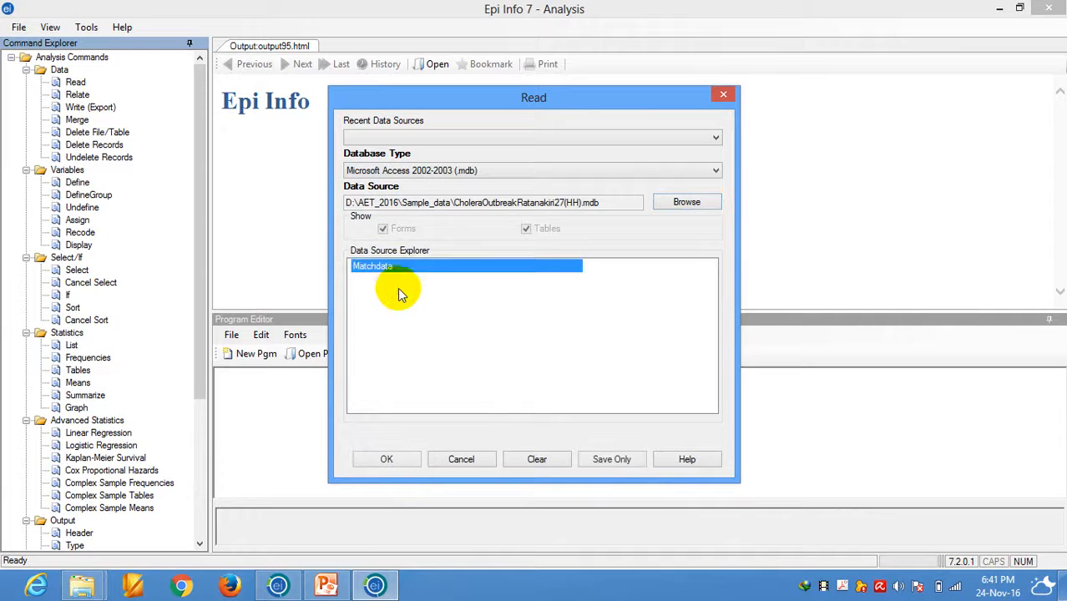
{"action": "left_click", "coordinate": [380, 462]}
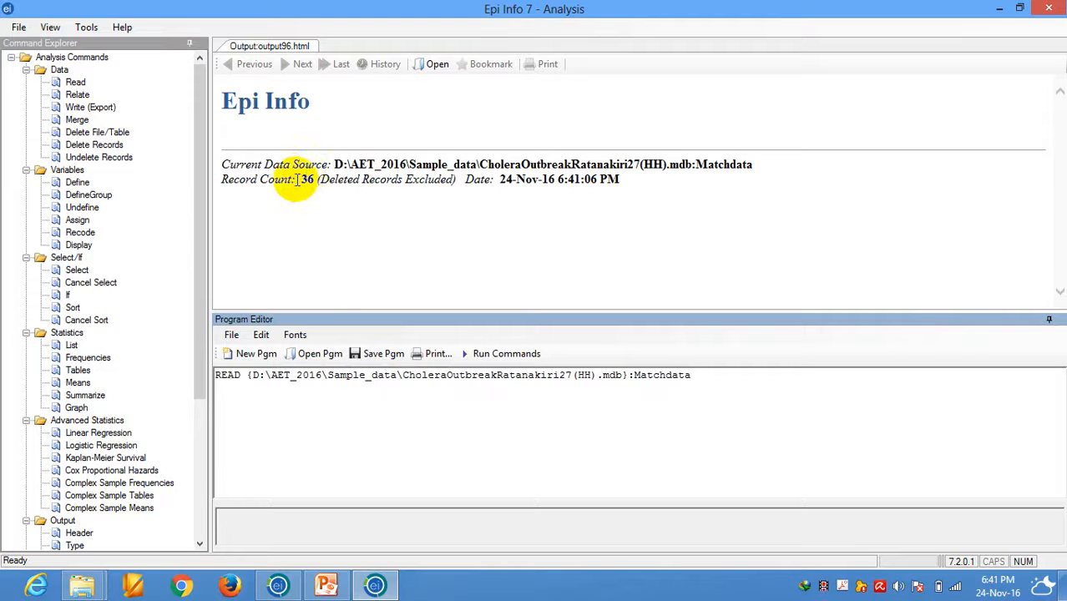
{"action": "double_click", "coordinate": [304, 180]}
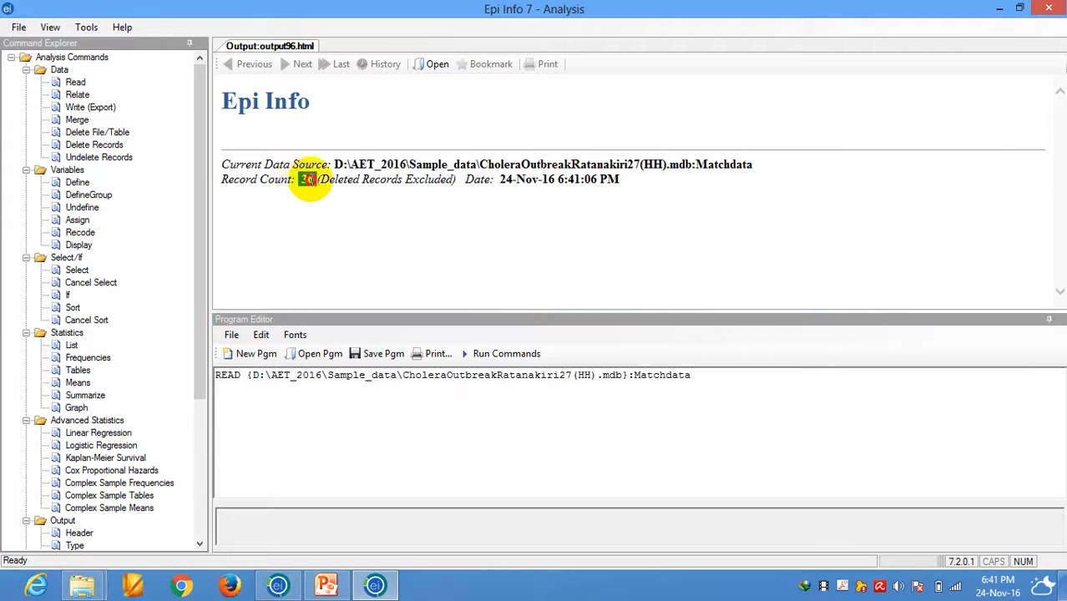
{"action": "left_click", "coordinate": [412, 266]}
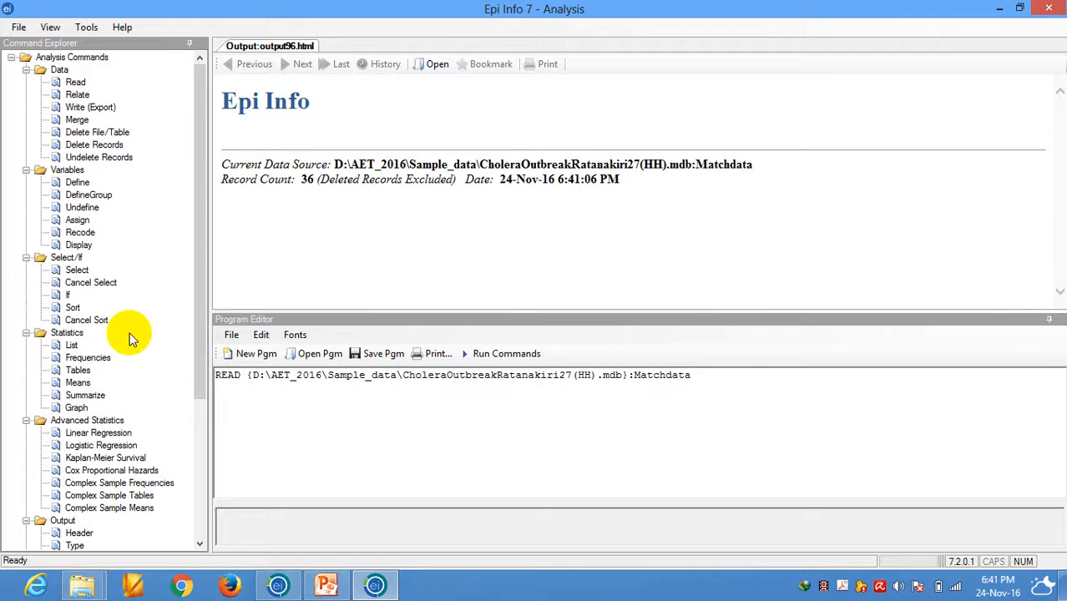
Display information on the currently available variables and find the Case variable in the output.
{"action": "left_click", "coordinate": [80, 246]}
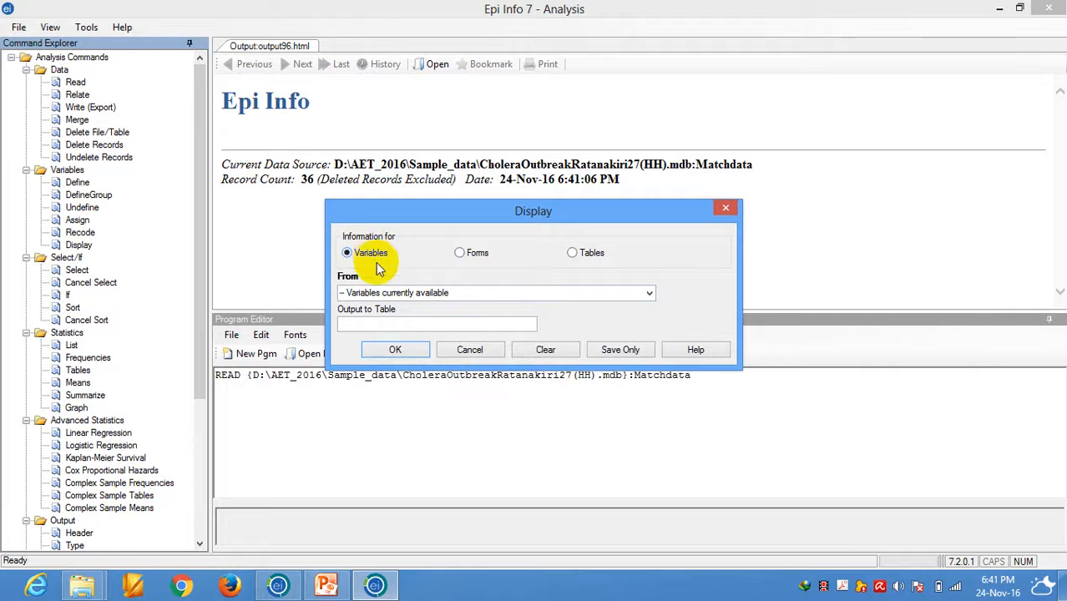
{"action": "left_click", "coordinate": [394, 348]}
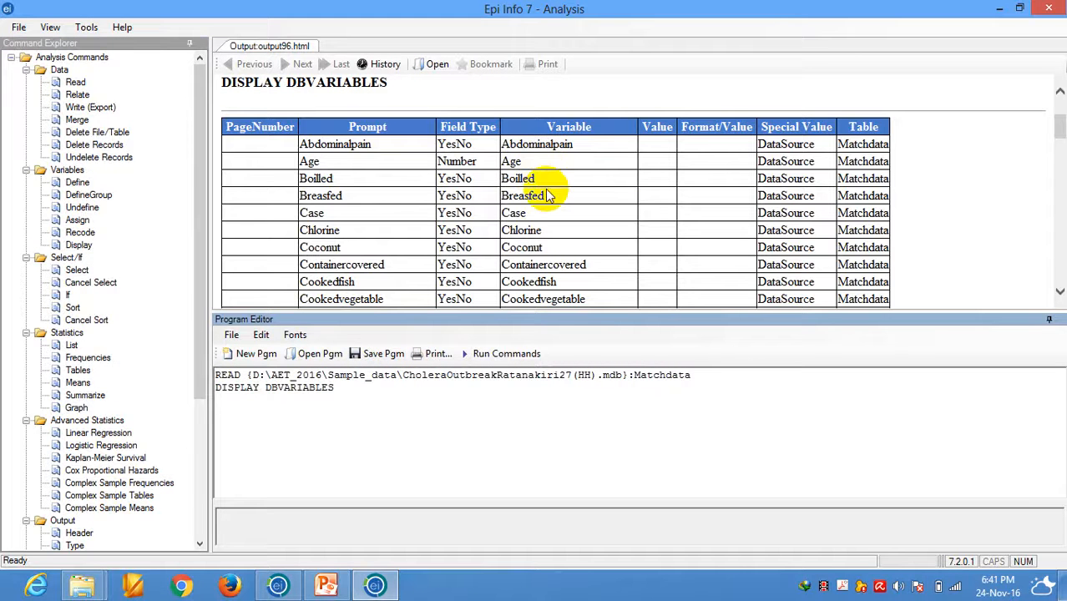
{"action": "left_click_drag", "start_coordinate": [531, 219], "coordinate": [503, 219]}
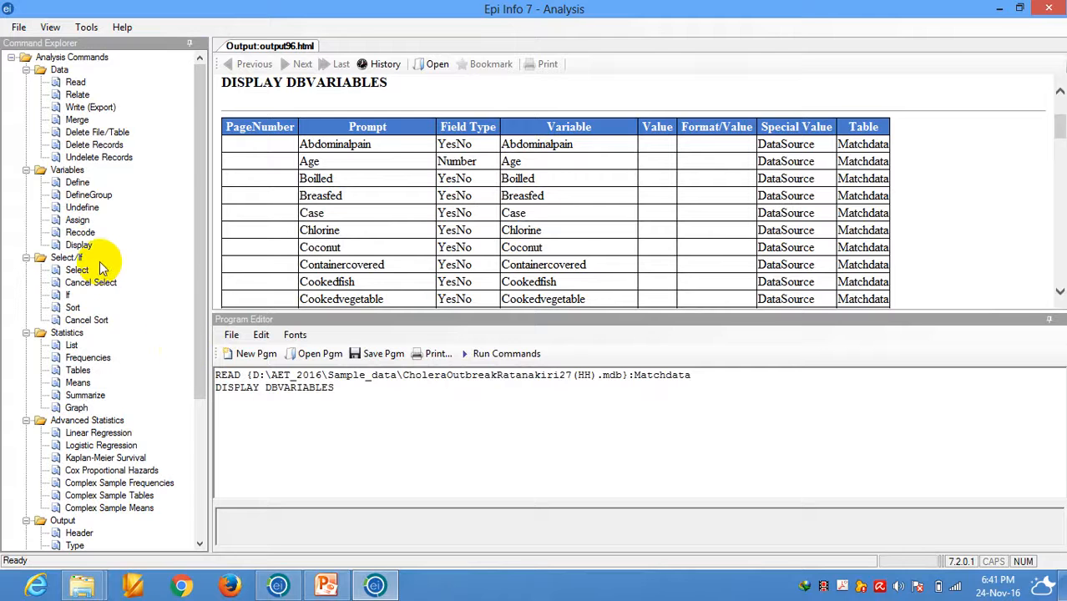
List the Case variable for all records in grid mode, review the values and close the line list.
{"action": "left_click", "coordinate": [72, 347]}
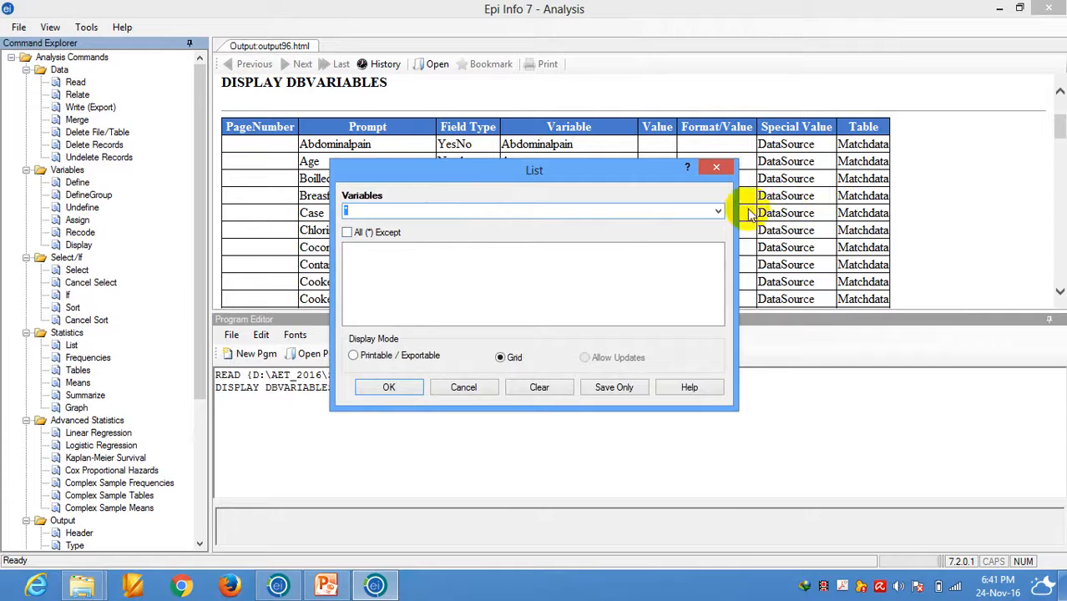
{"action": "left_click", "coordinate": [718, 212]}
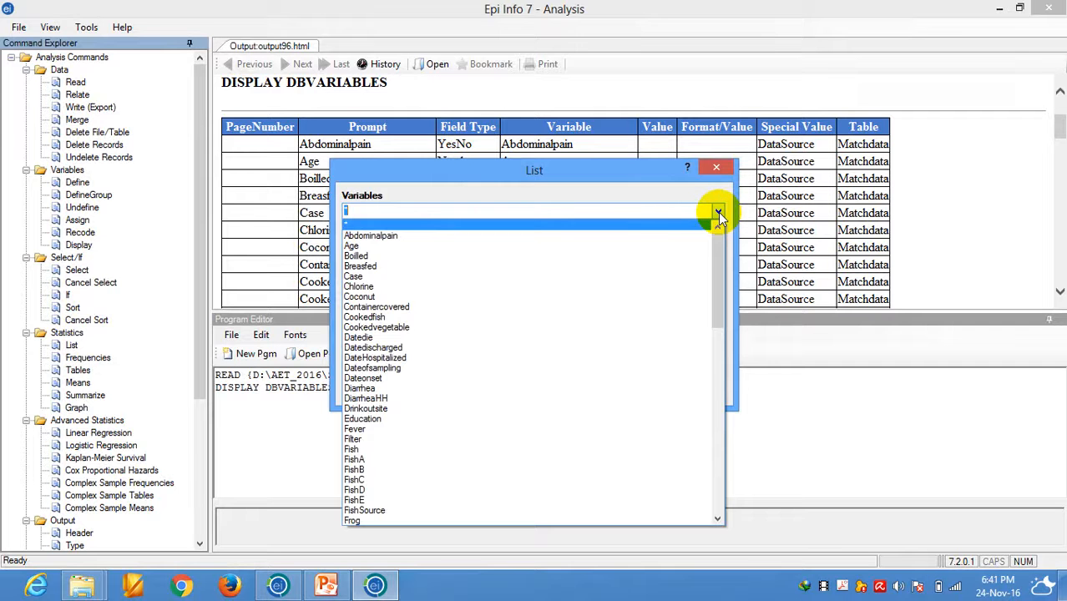
{"action": "left_click", "coordinate": [441, 276]}
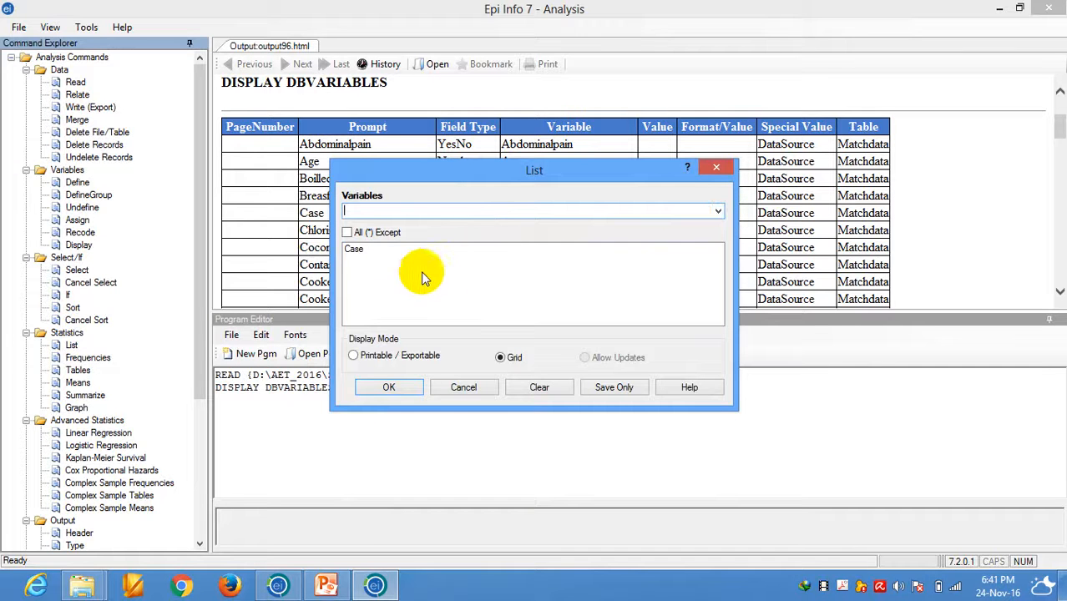
{"action": "left_click", "coordinate": [391, 388]}
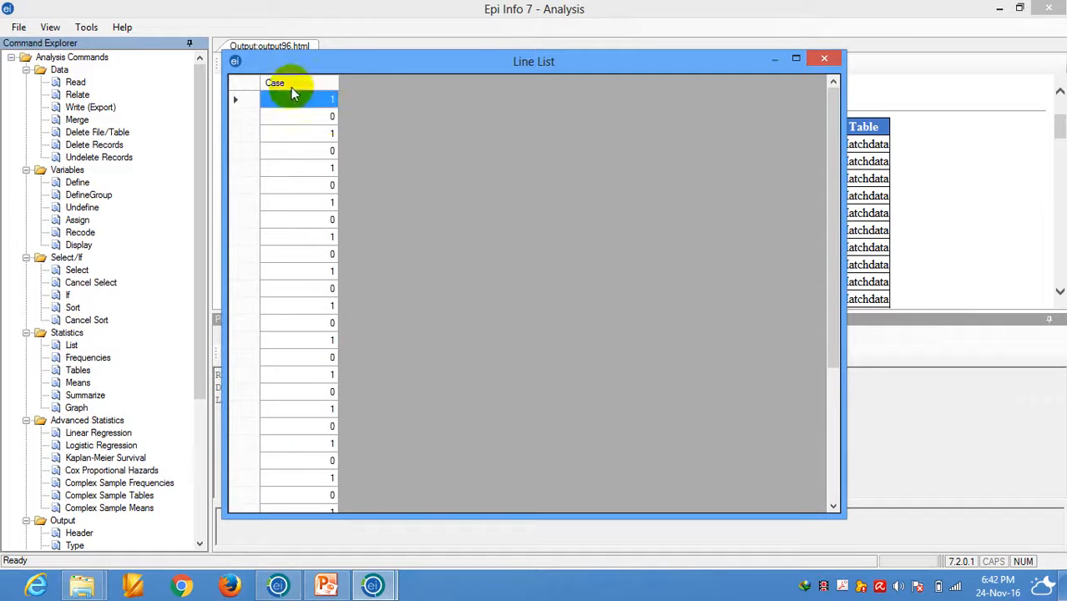
{"action": "mouse_move", "coordinate": [834, 110]}
{"action": "left_mouse_down"}
{"action": "mouse_move", "coordinate": [813, 289]}
{"action": "mouse_move", "coordinate": [831, 196]}
{"action": "mouse_move", "coordinate": [834, 86]}
{"action": "mouse_move", "coordinate": [824, 109]}
{"action": "left_mouse_up"}
{"action": "left_click", "coordinate": [824, 61]}
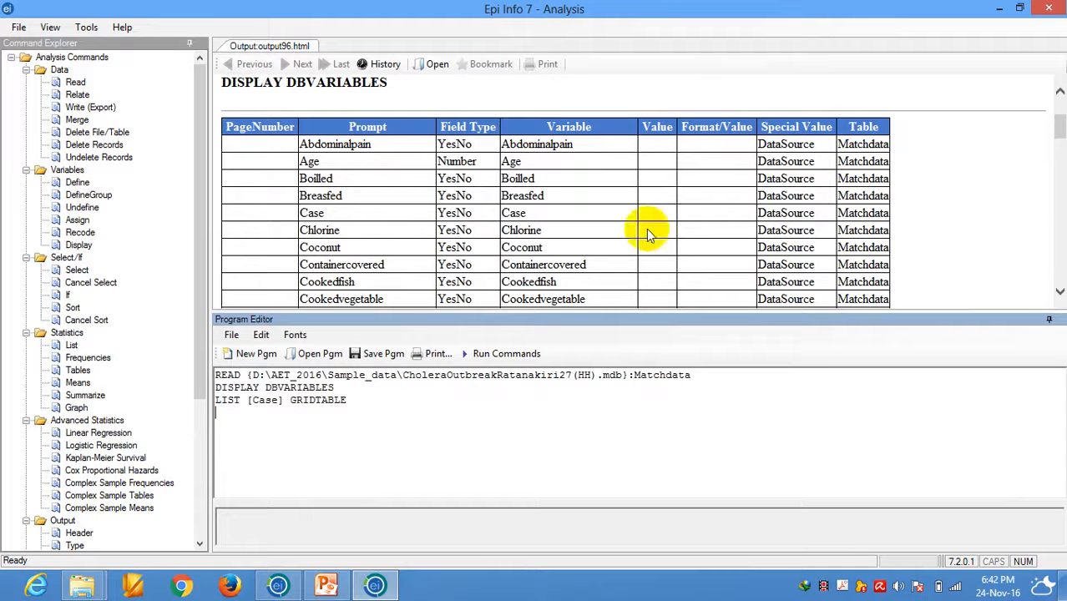
Select only the records meeting the criterion [Case] = (+) and check the record count in the output.
{"action": "left_click_drag", "start_coordinate": [1061, 123], "coordinate": [1060, 227]}
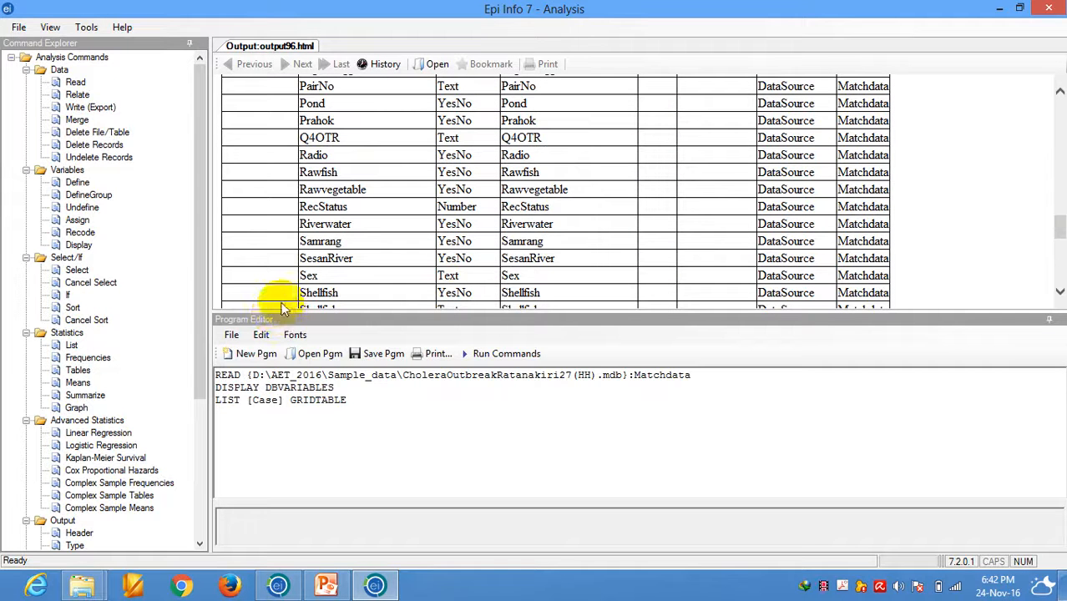
{"action": "left_click", "coordinate": [77, 271]}
{"action": "left_click", "coordinate": [411, 194]}
{"action": "left_click_drag", "start_coordinate": [411, 194], "coordinate": [496, 154]}
{"action": "left_click", "coordinate": [599, 197]}
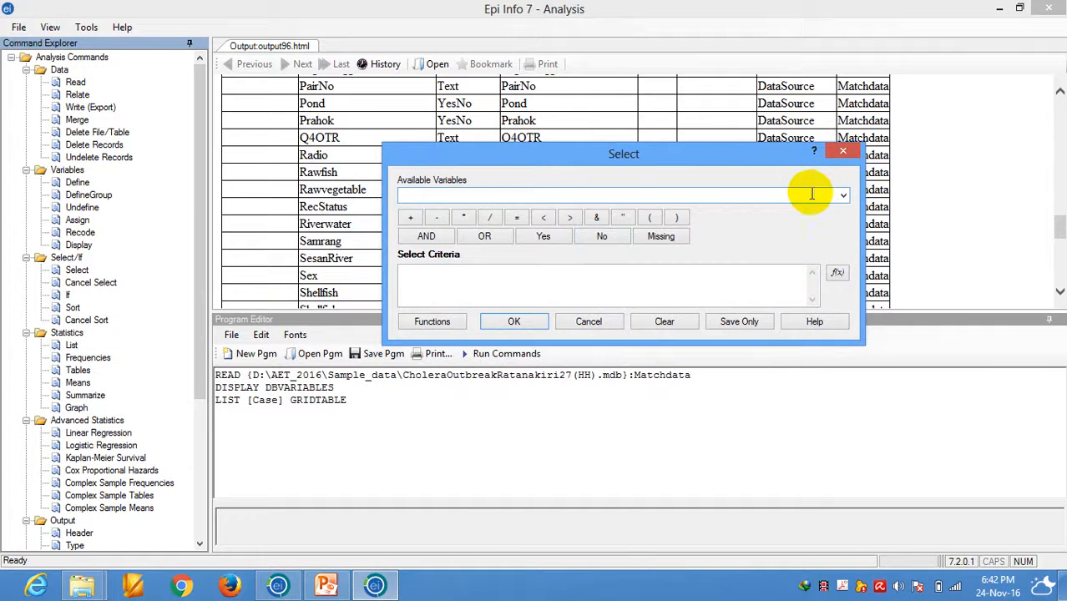
{"action": "left_click", "coordinate": [842, 198]}
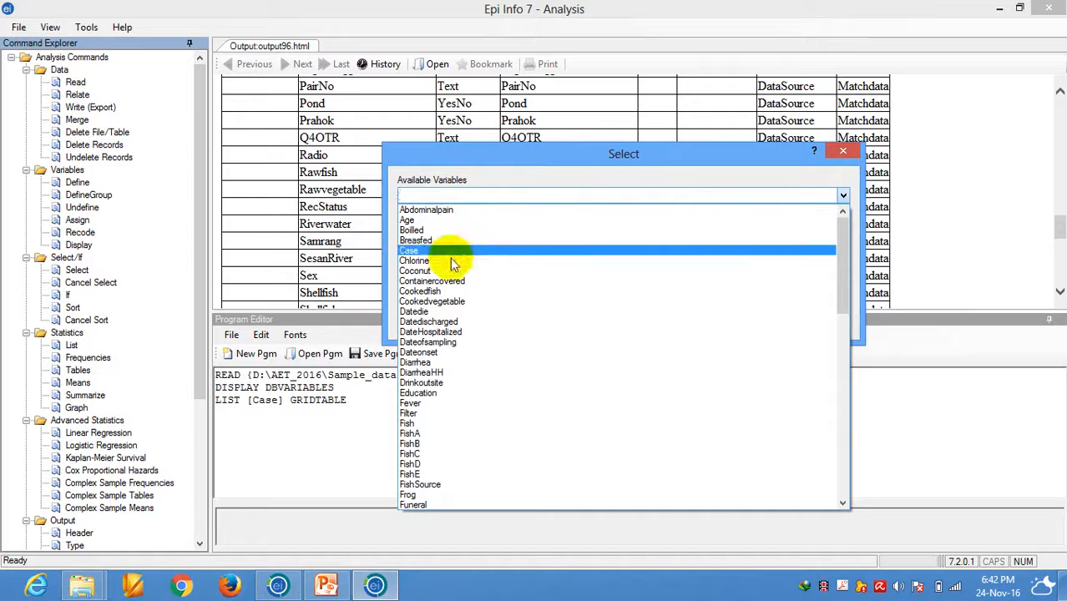
{"action": "left_click", "coordinate": [426, 253]}
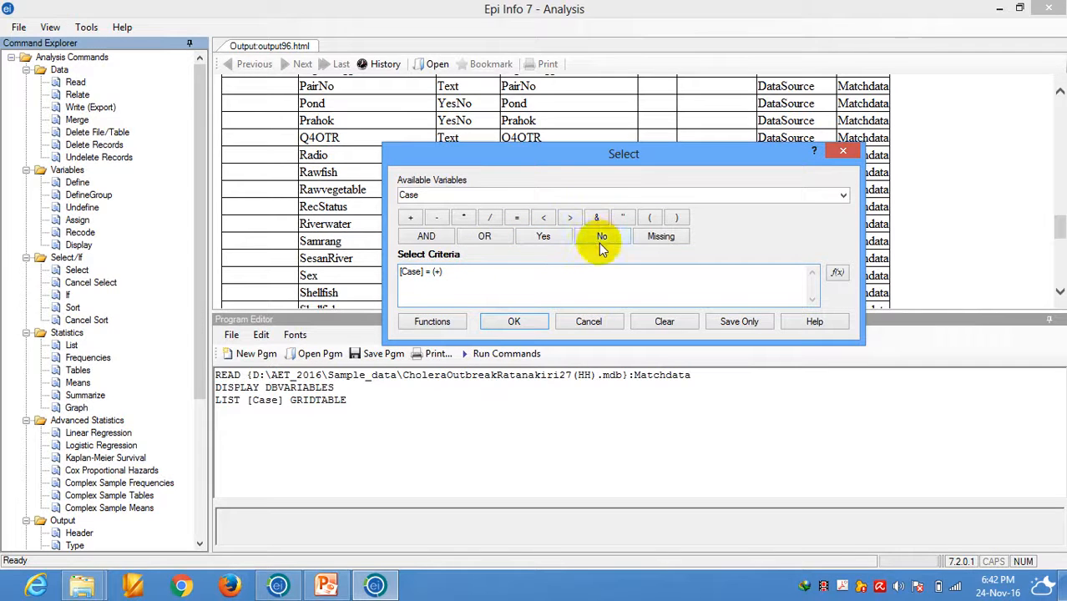
{"action": "left_click", "coordinate": [515, 322]}
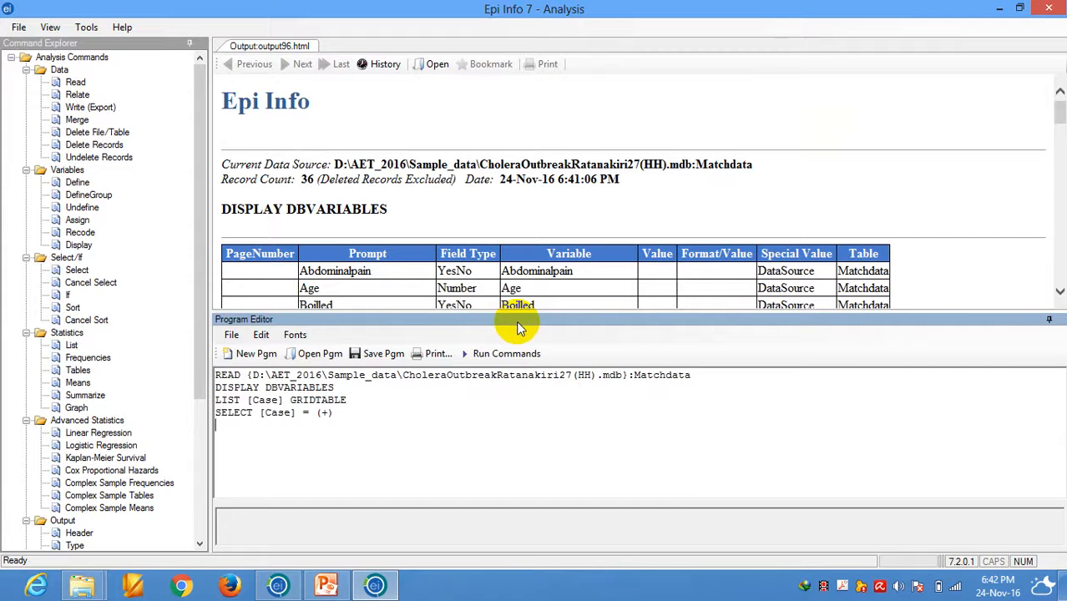
{"action": "left_click_drag", "start_coordinate": [1058, 107], "coordinate": [1056, 281]}
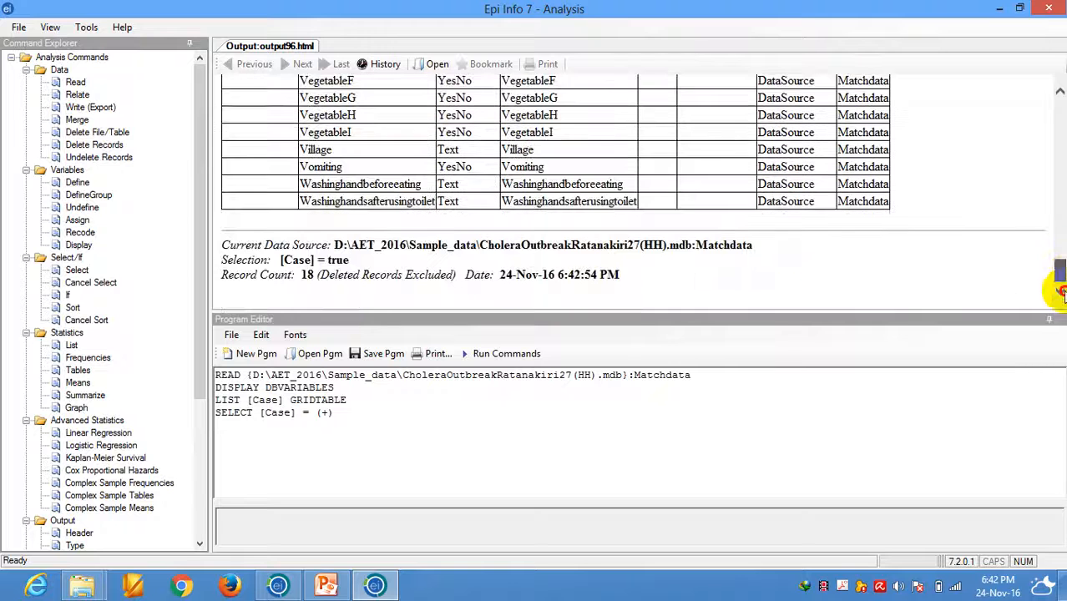
{"action": "double_click", "coordinate": [303, 276]}
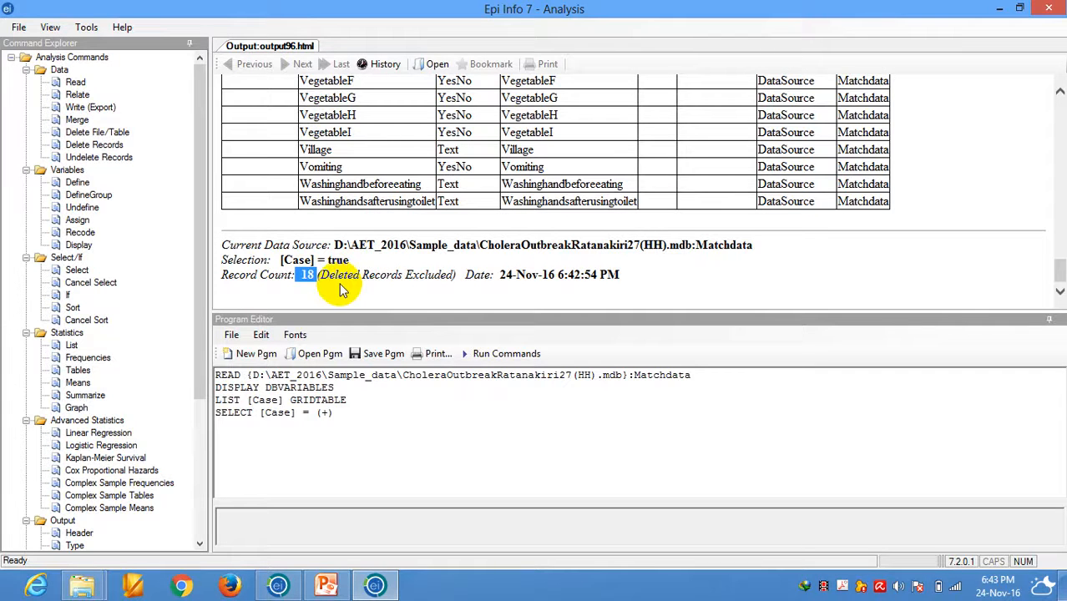
{"action": "left_click", "coordinate": [305, 275]}
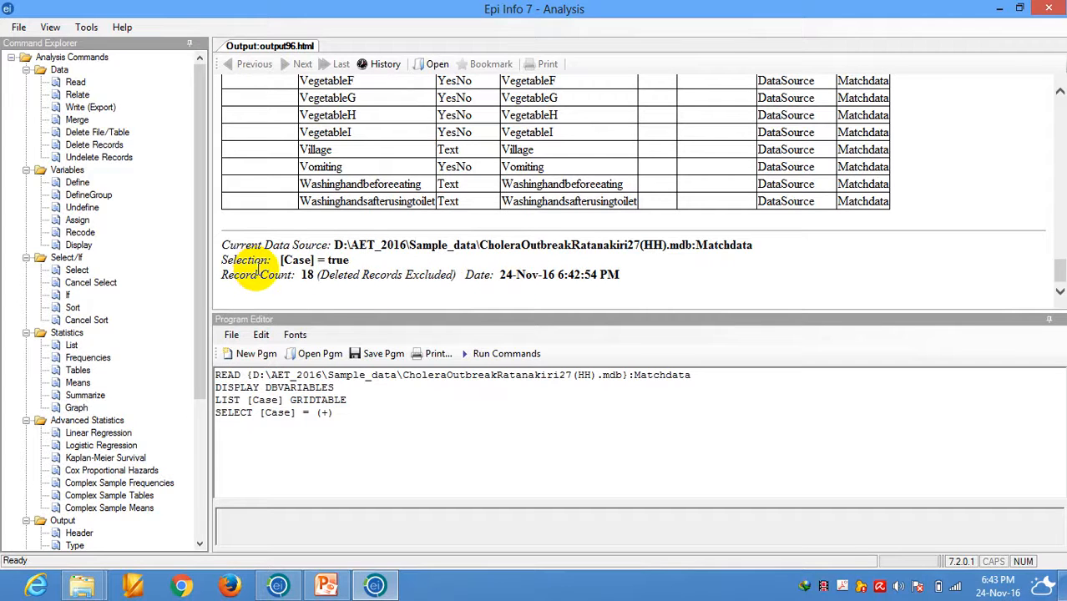
{"action": "left_click", "coordinate": [207, 218]}
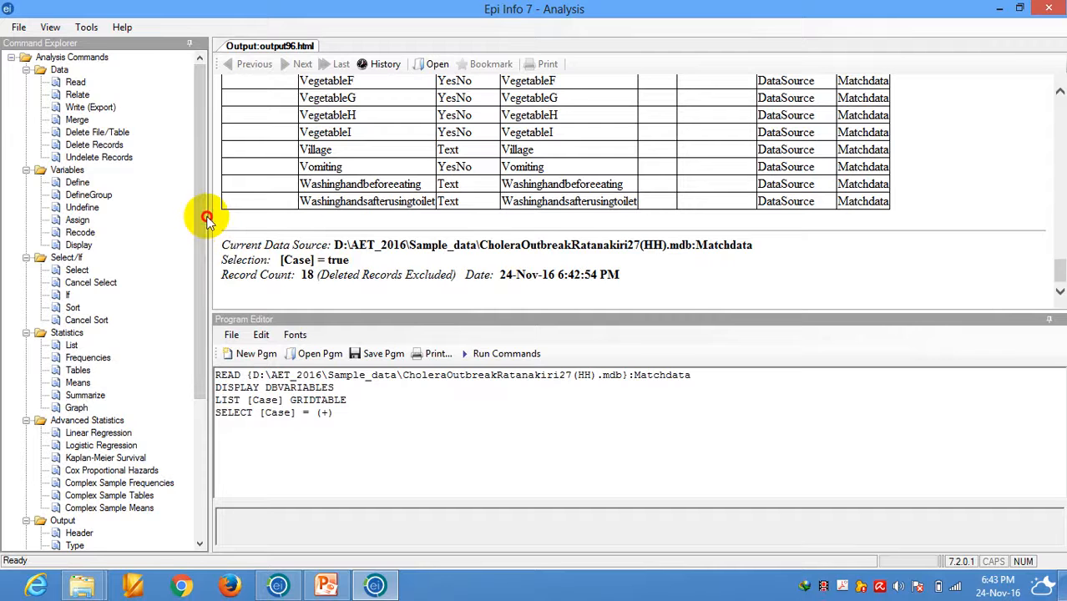
Set up a Write export in append mode to a Microsoft Access 2002-2003 database named Cases.mdb in Sample_data.
{"action": "left_click", "coordinate": [80, 109]}
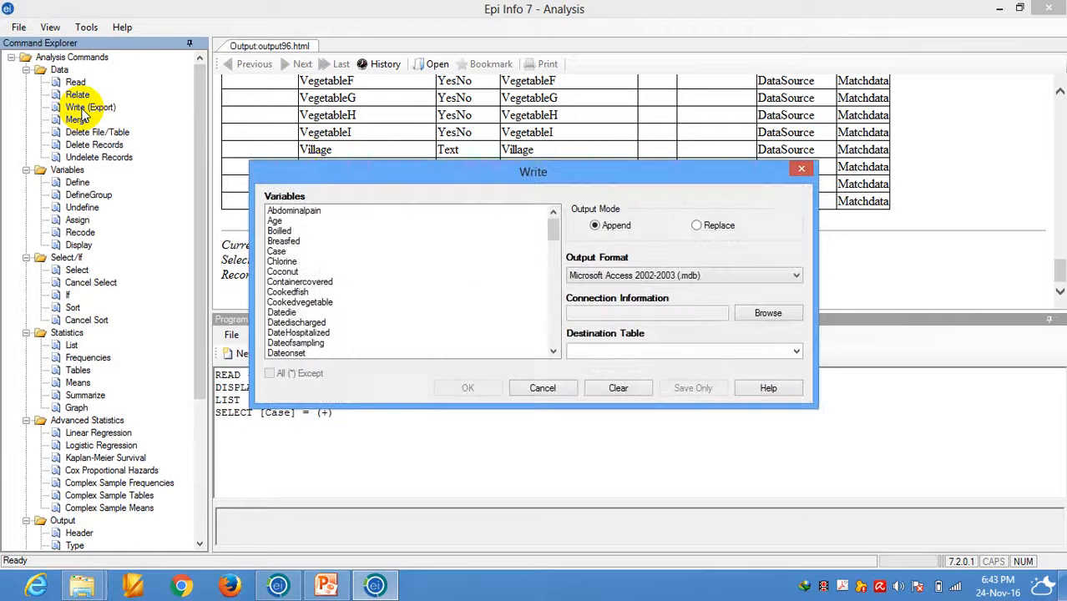
{"action": "left_click_drag", "start_coordinate": [339, 165], "coordinate": [355, 126]}
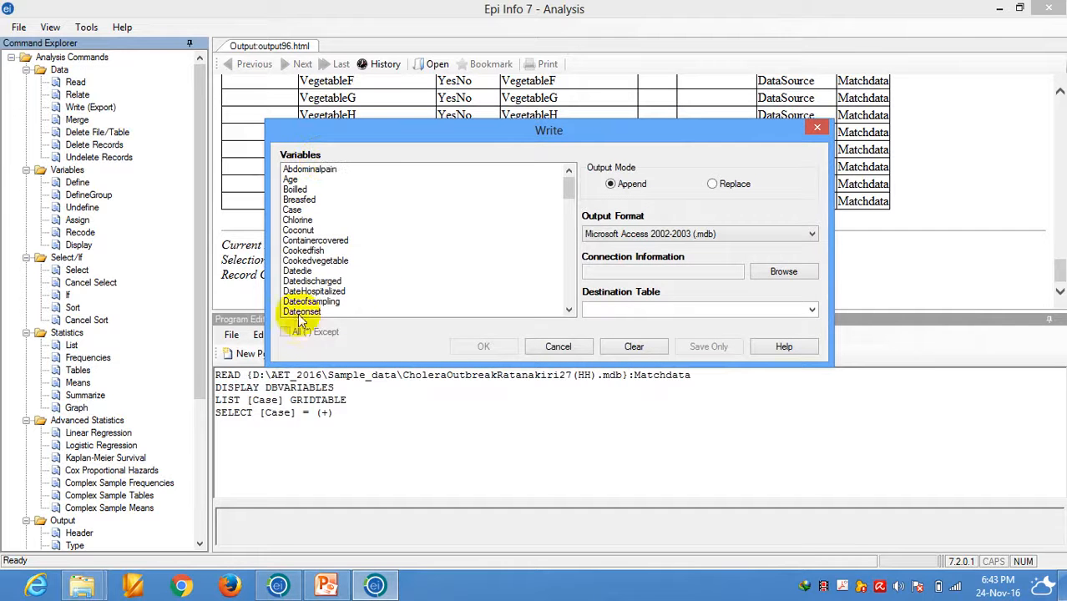
{"action": "left_click_drag", "start_coordinate": [566, 196], "coordinate": [574, 302]}
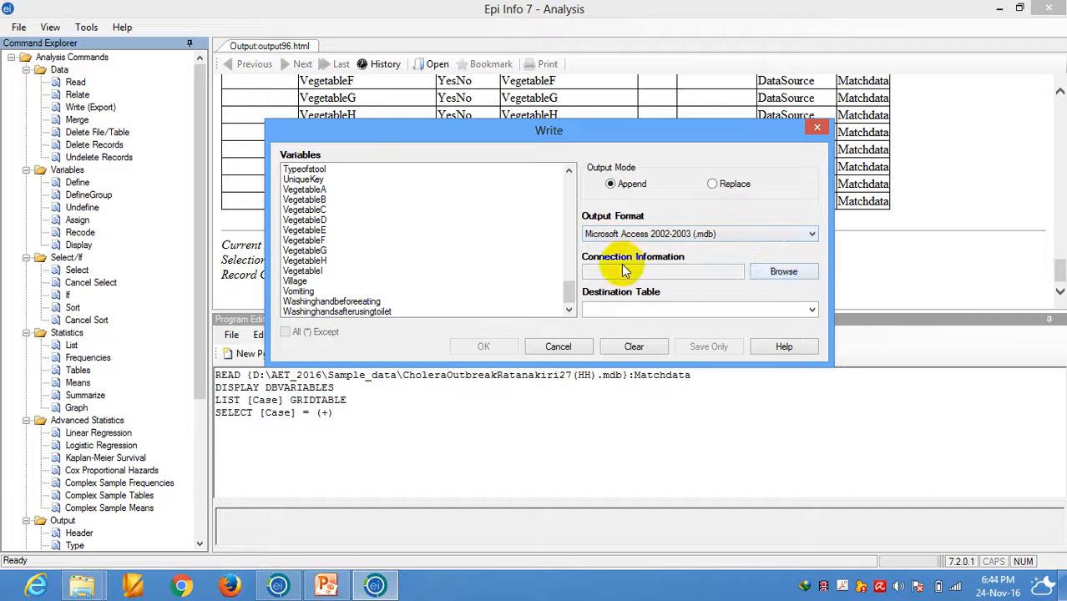
{"action": "left_click", "coordinate": [778, 273]}
{"action": "left_click", "coordinate": [691, 236]}
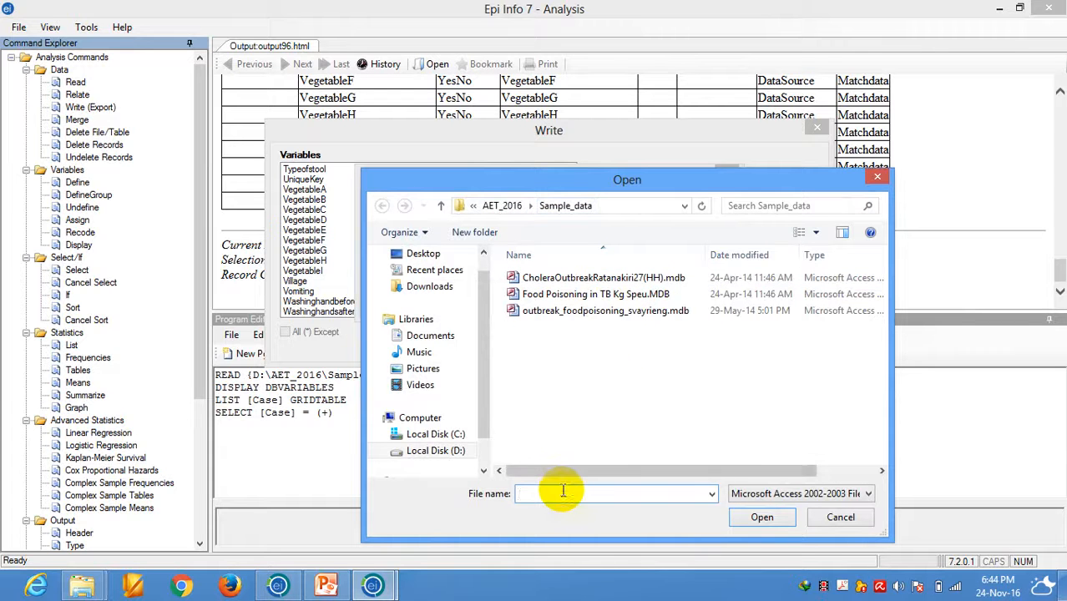
{"action": "type", "text": "Cases"}
{"action": "left_click", "coordinate": [760, 517]}
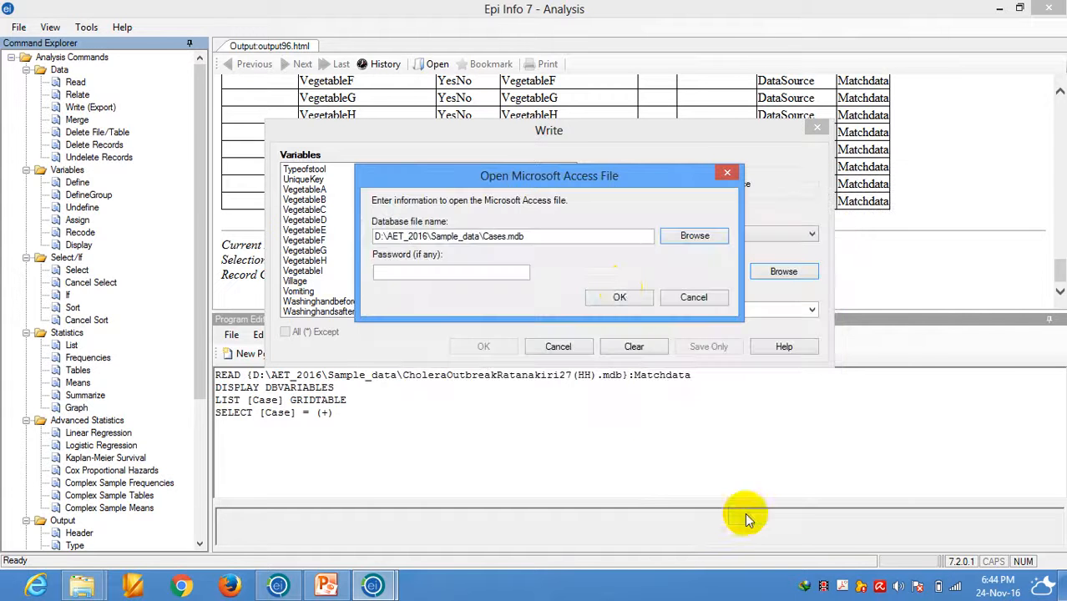
{"action": "left_click", "coordinate": [618, 296]}
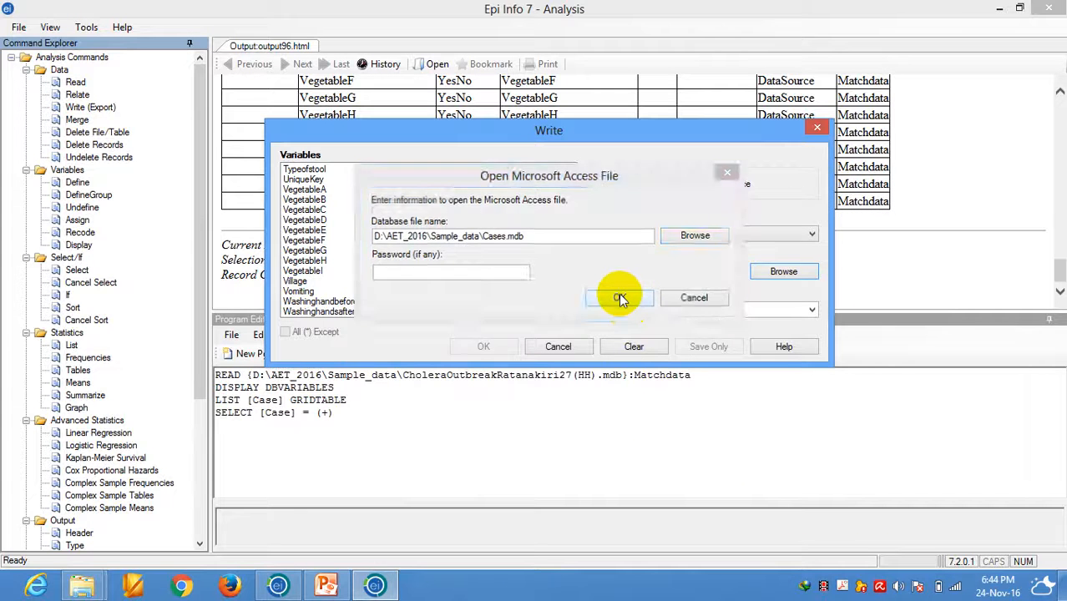
Name the destination table Case and run the export of all variables.
{"action": "left_click", "coordinate": [633, 309]}
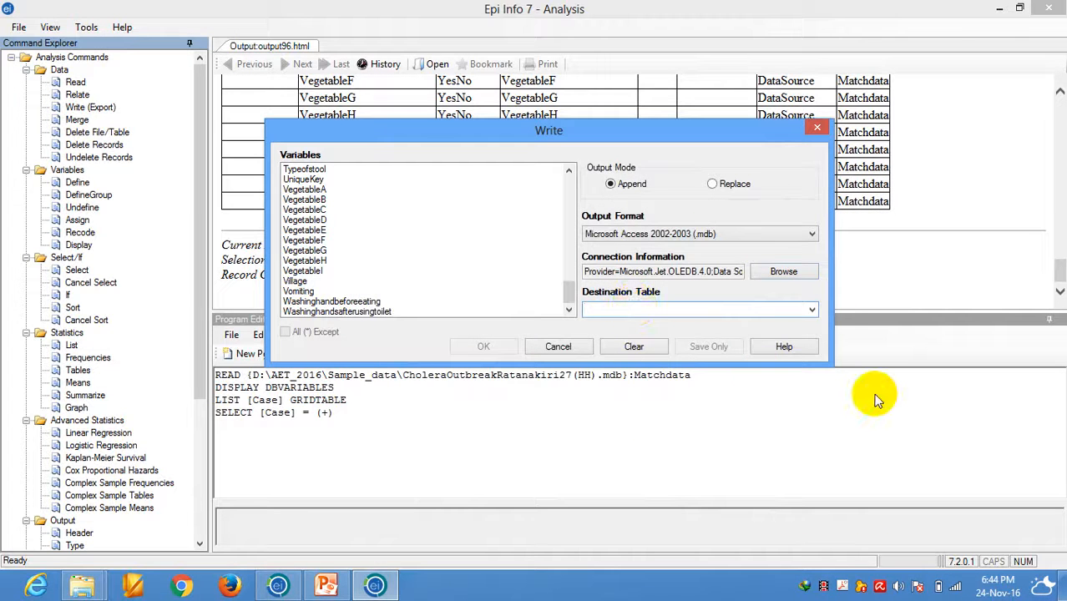
{"action": "type", "text": "Case"}
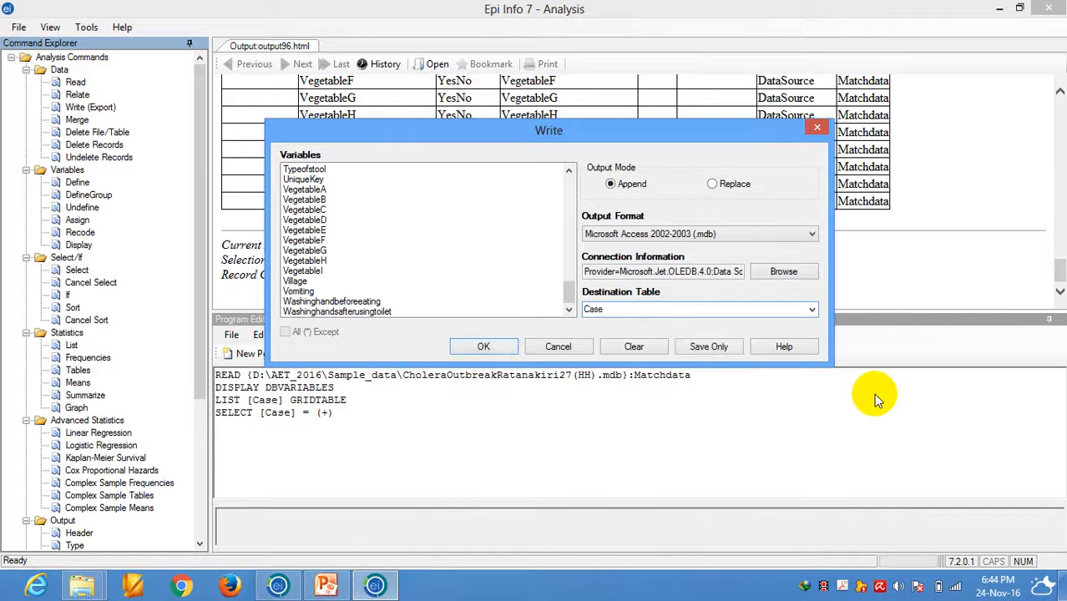
{"action": "left_click", "coordinate": [484, 347]}
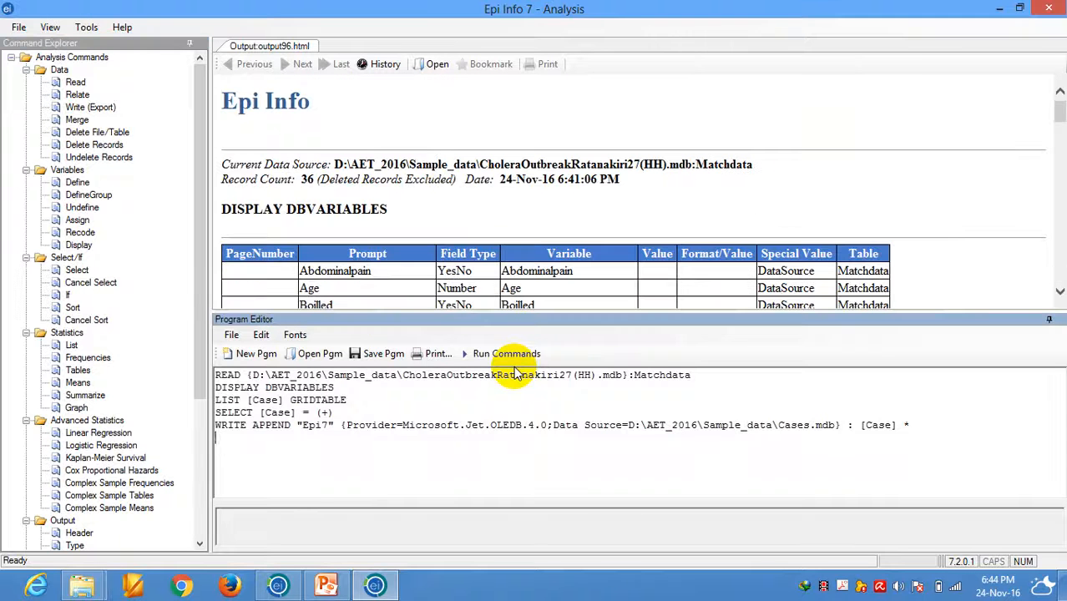
Open Cases.mdb from the Sample_data folder in Microsoft Access and display its Case table.
{"action": "left_click", "coordinate": [84, 589]}
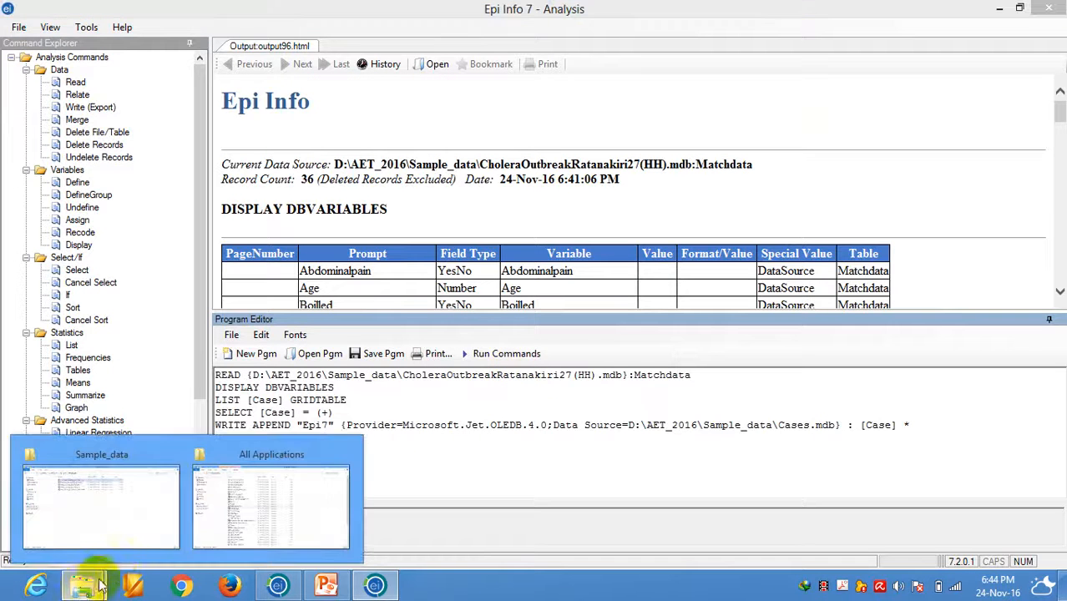
{"action": "left_click", "coordinate": [127, 504]}
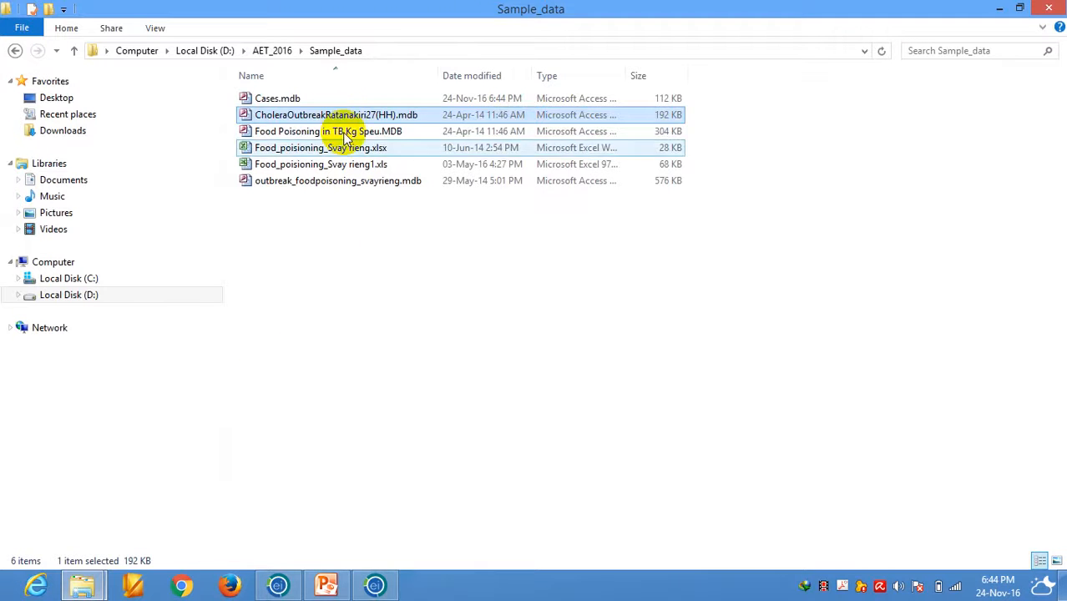
{"action": "left_click", "coordinate": [284, 98]}
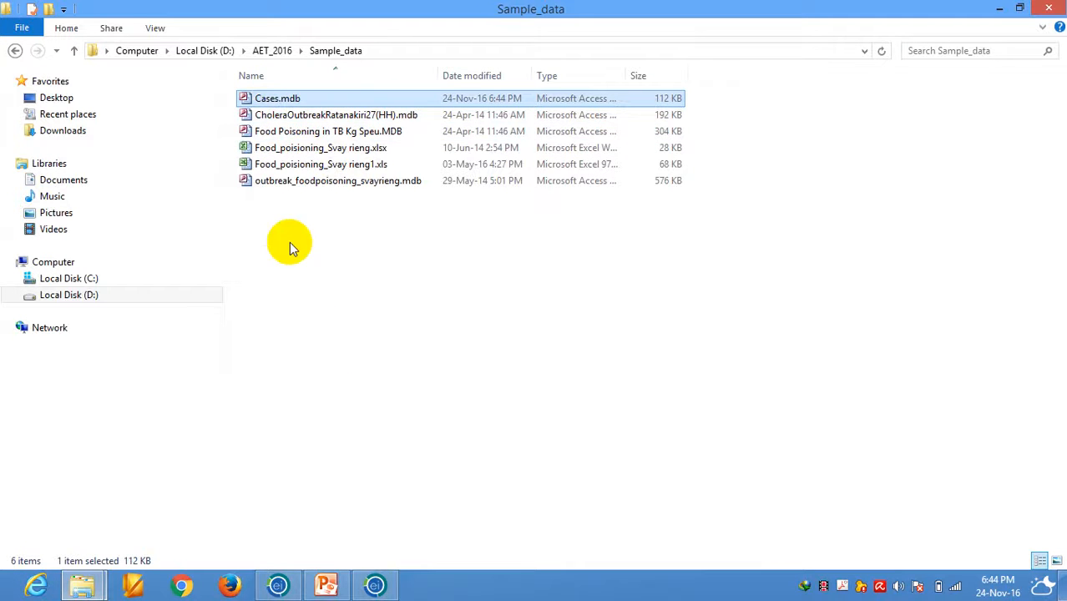
{"action": "left_click", "coordinate": [278, 100]}
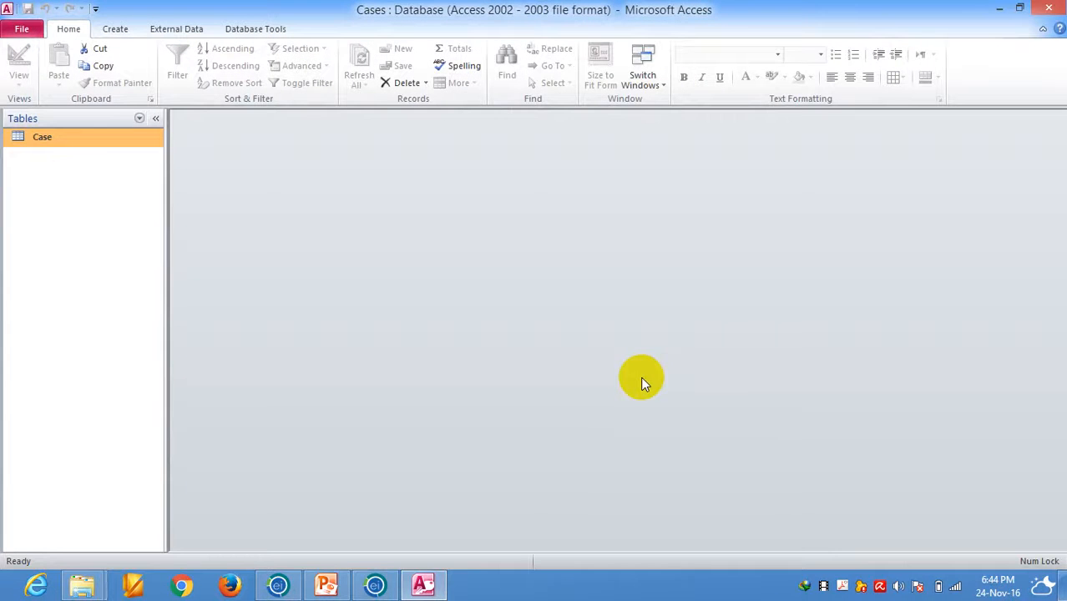
{"action": "double_click", "coordinate": [41, 136]}
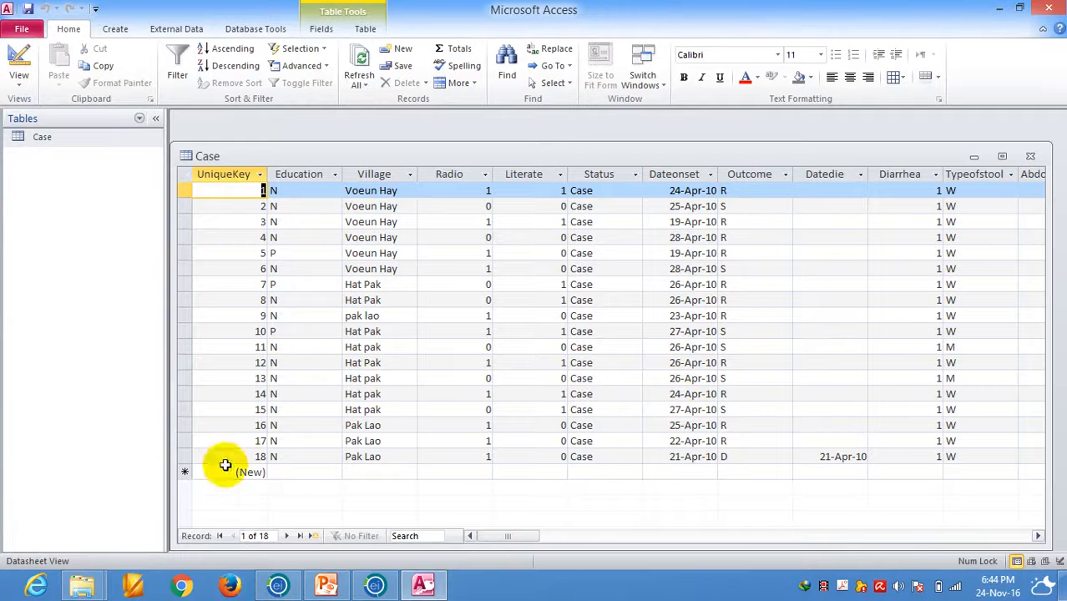
Review the exported records and the Case column in the table, and close the table and Access.
{"action": "left_click_drag", "start_coordinate": [183, 455], "coordinate": [182, 191]}
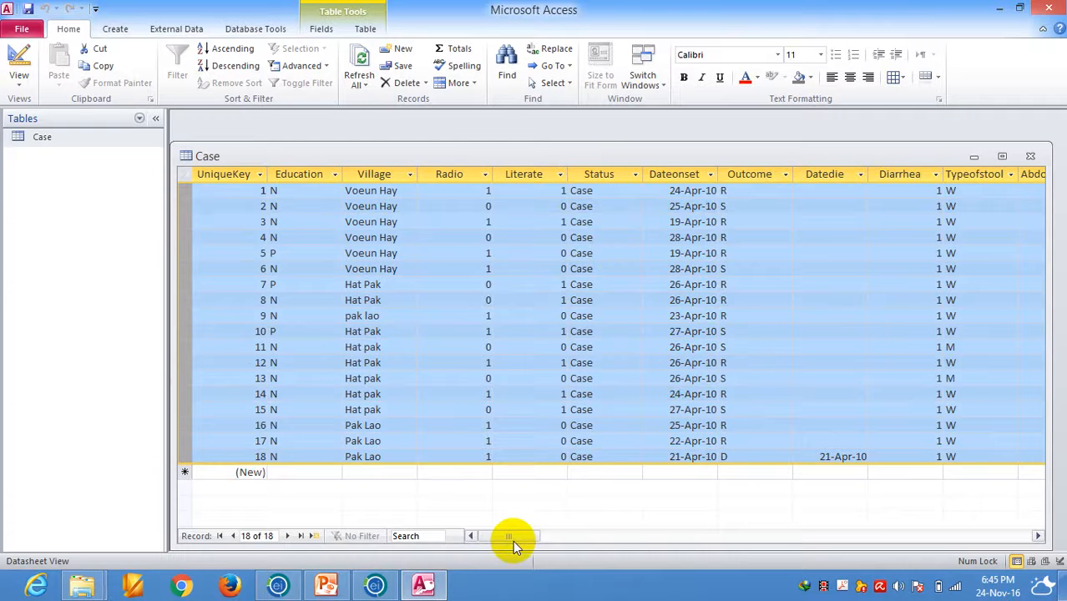
{"action": "left_click_drag", "start_coordinate": [513, 537], "coordinate": [955, 531]}
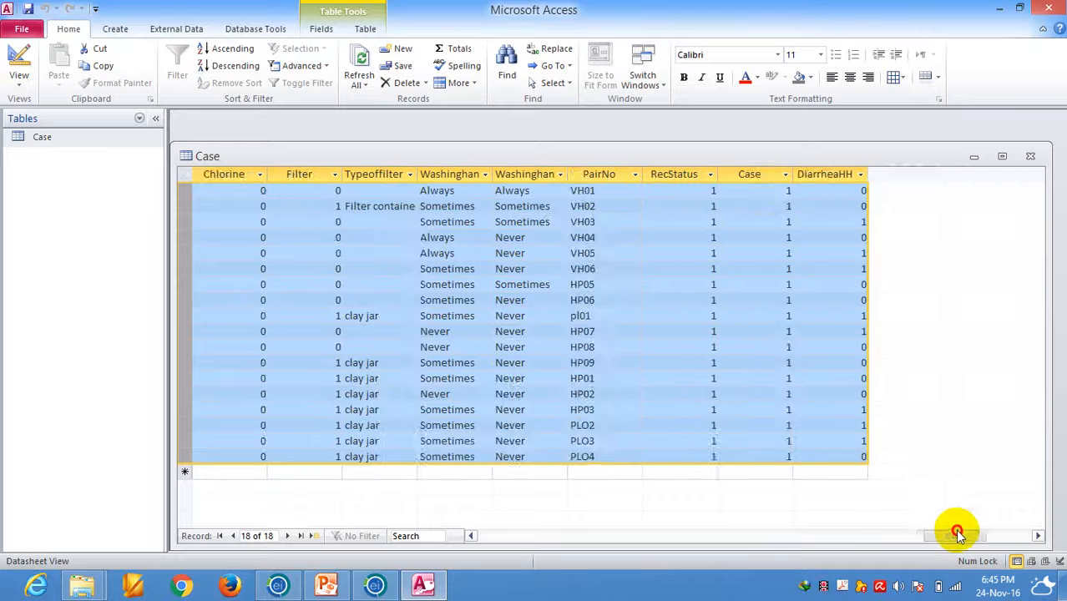
{"action": "left_click", "coordinate": [748, 173]}
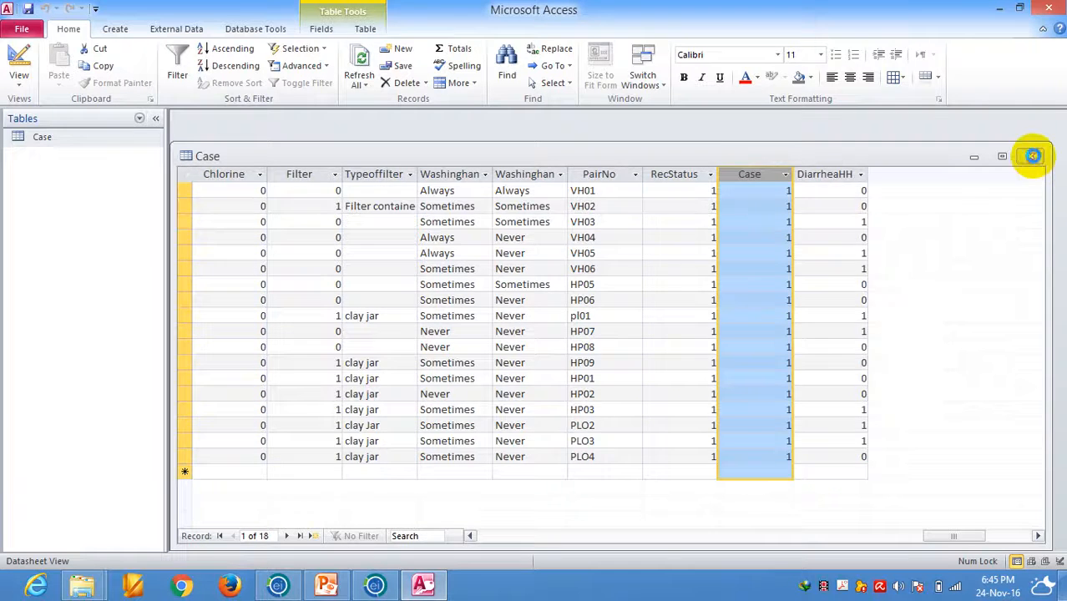
{"action": "left_click", "coordinate": [1030, 156]}
{"action": "left_click", "coordinate": [1049, 7]}
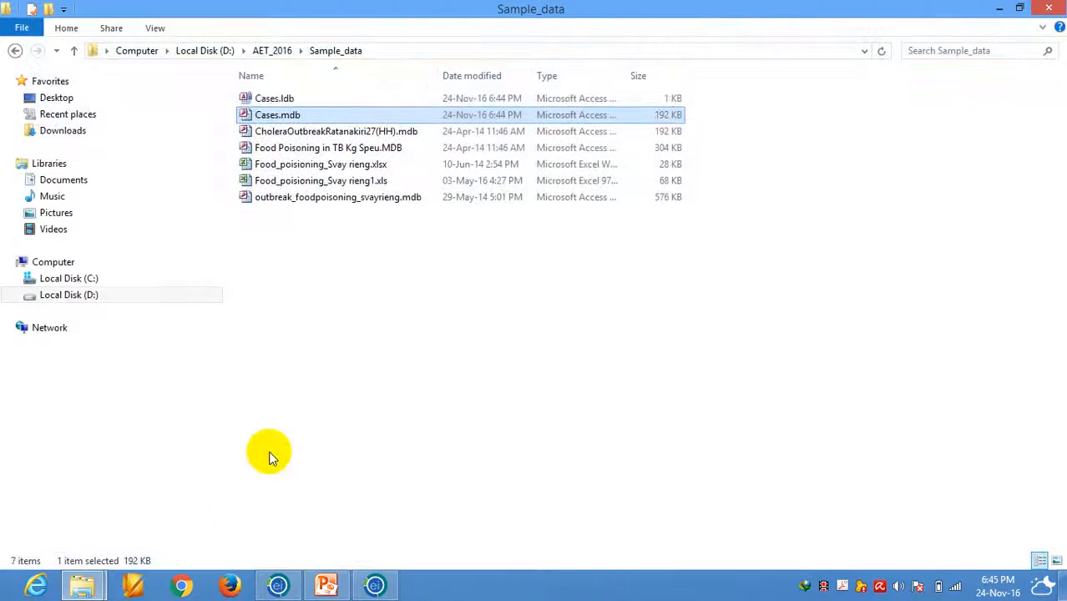
Switch back to Epi Info Analysis, cancel the current select criteria and check the record count in the output.
{"action": "left_click", "coordinate": [374, 585]}
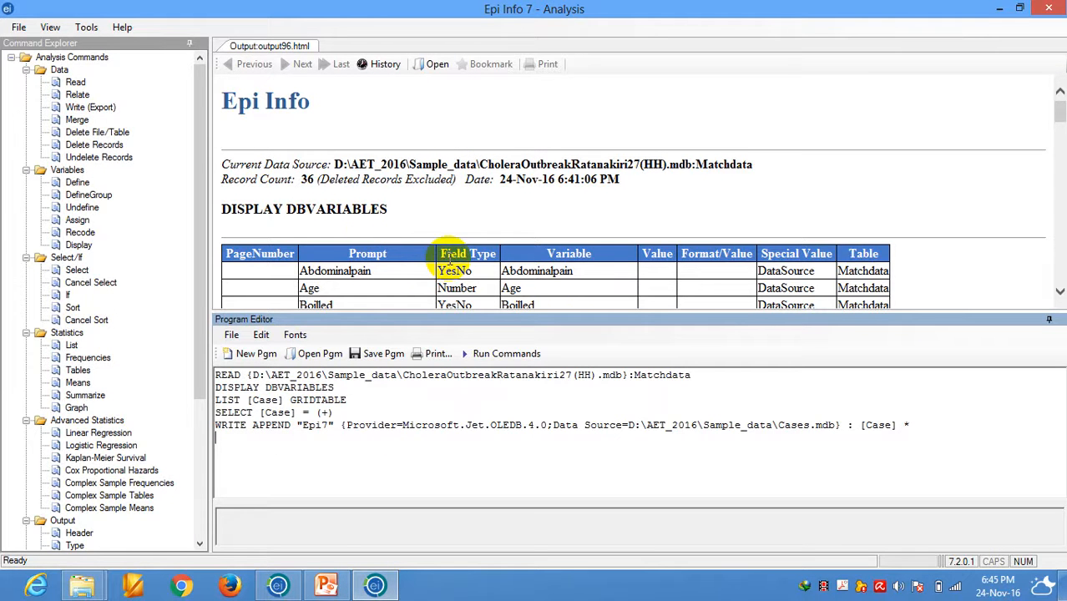
{"action": "double_click", "coordinate": [303, 179]}
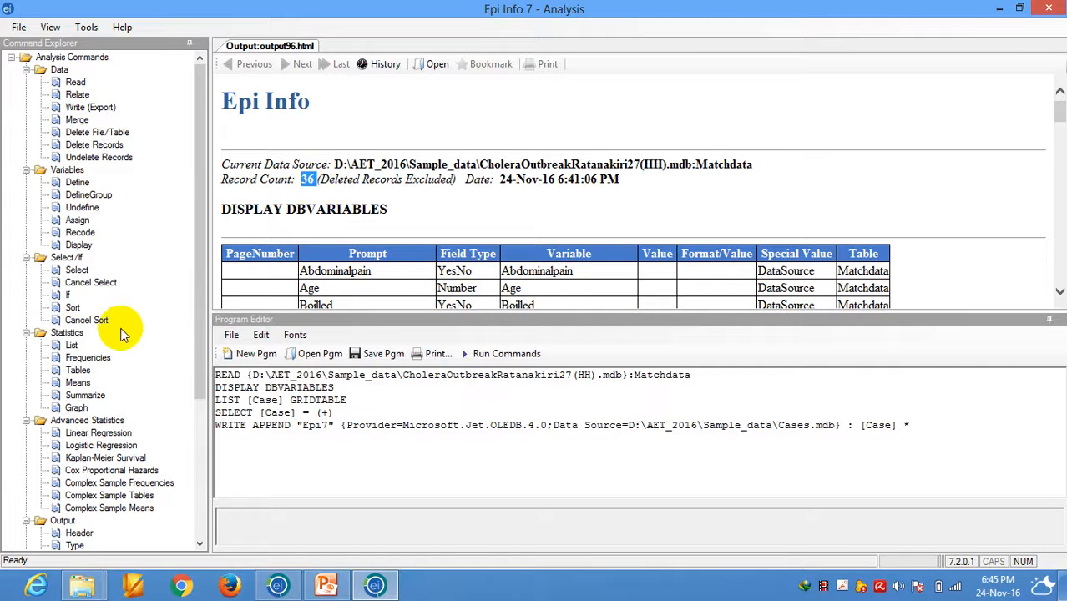
{"action": "left_click", "coordinate": [88, 284]}
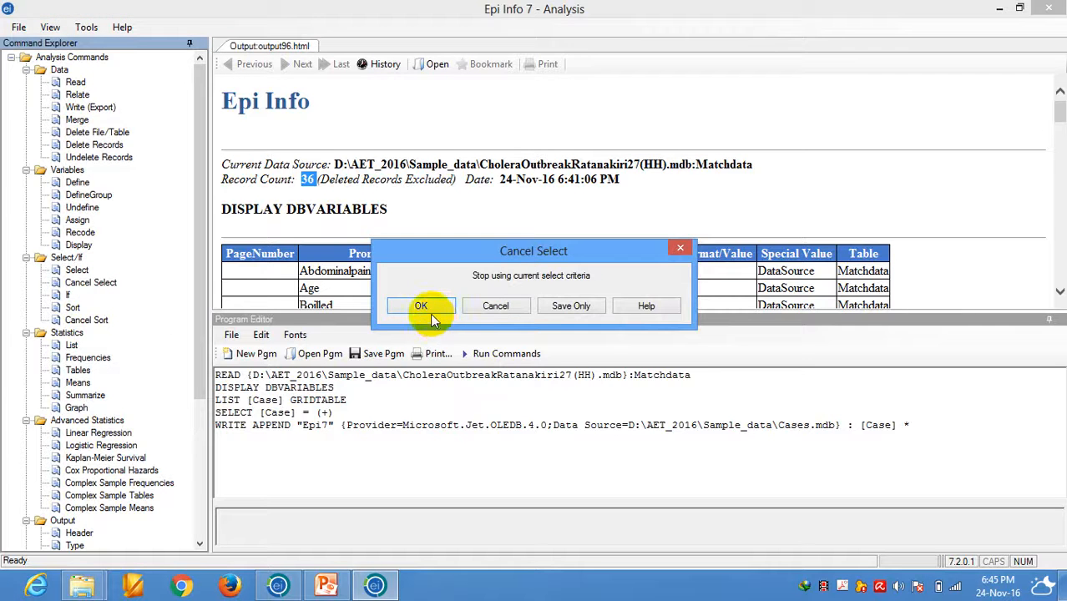
{"action": "left_click", "coordinate": [426, 307]}
{"action": "left_click_drag", "start_coordinate": [1058, 111], "coordinate": [1057, 301]}
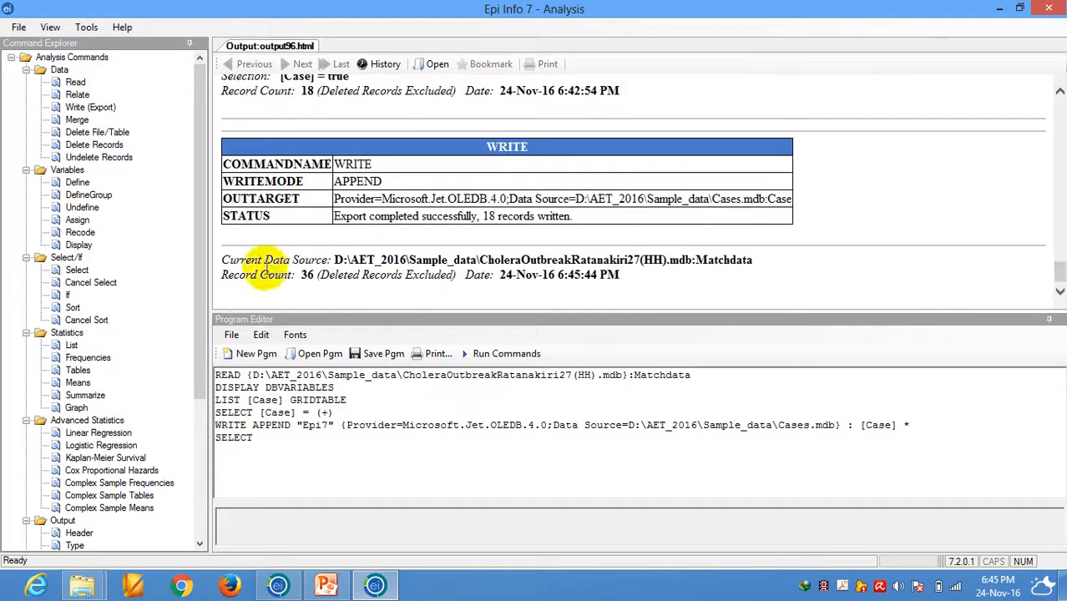
{"action": "double_click", "coordinate": [305, 275]}
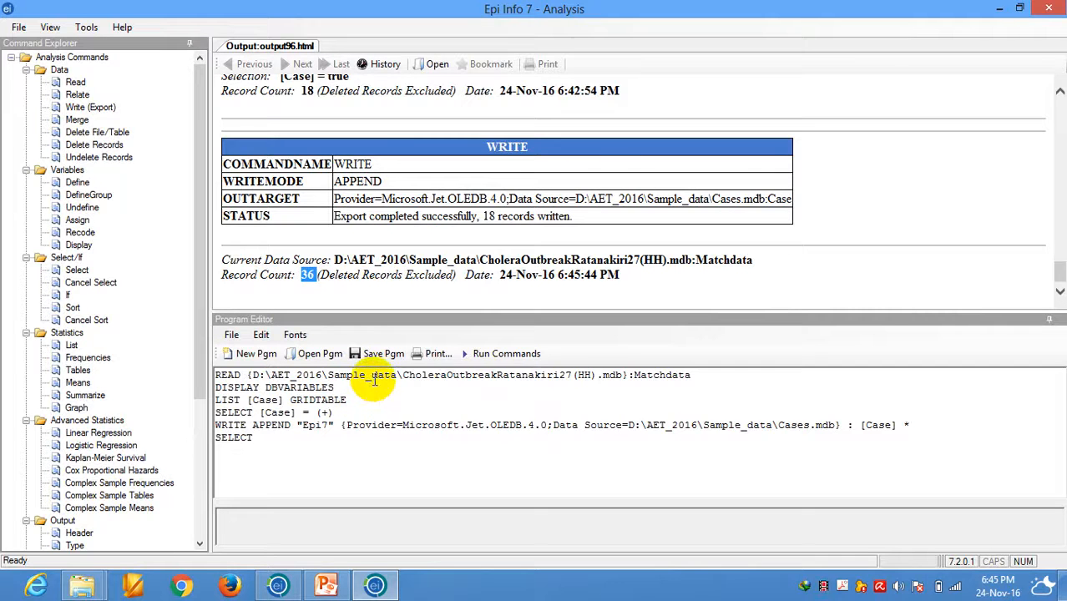
Add the line Select [Case]=(-) at the end of the program and try to run the whole program.
{"action": "left_click", "coordinate": [347, 412]}
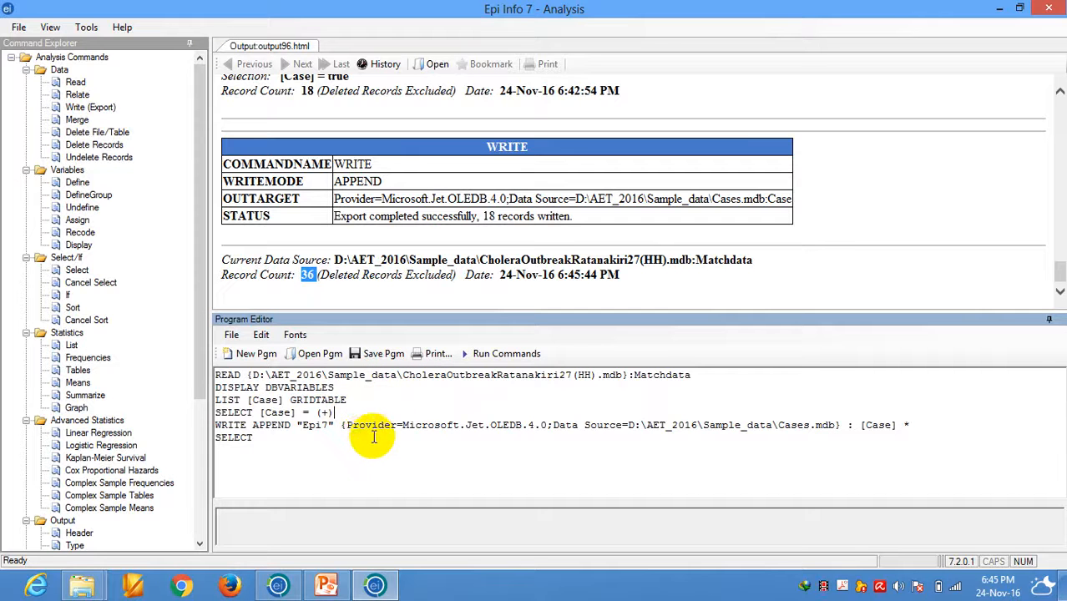
{"action": "left_click", "coordinate": [229, 458]}
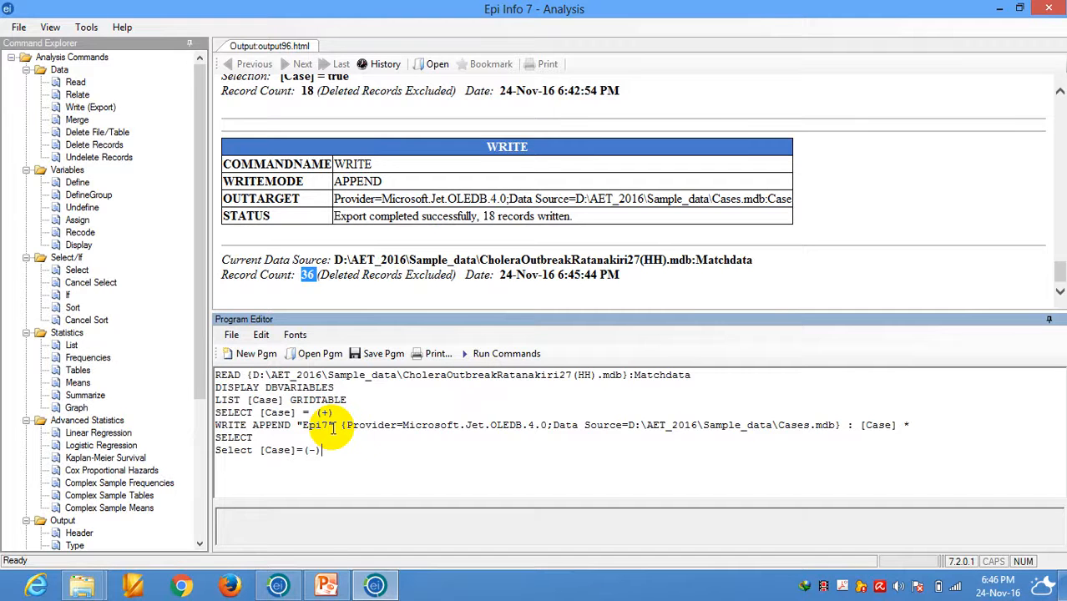
{"action": "left_click", "coordinate": [492, 359]}
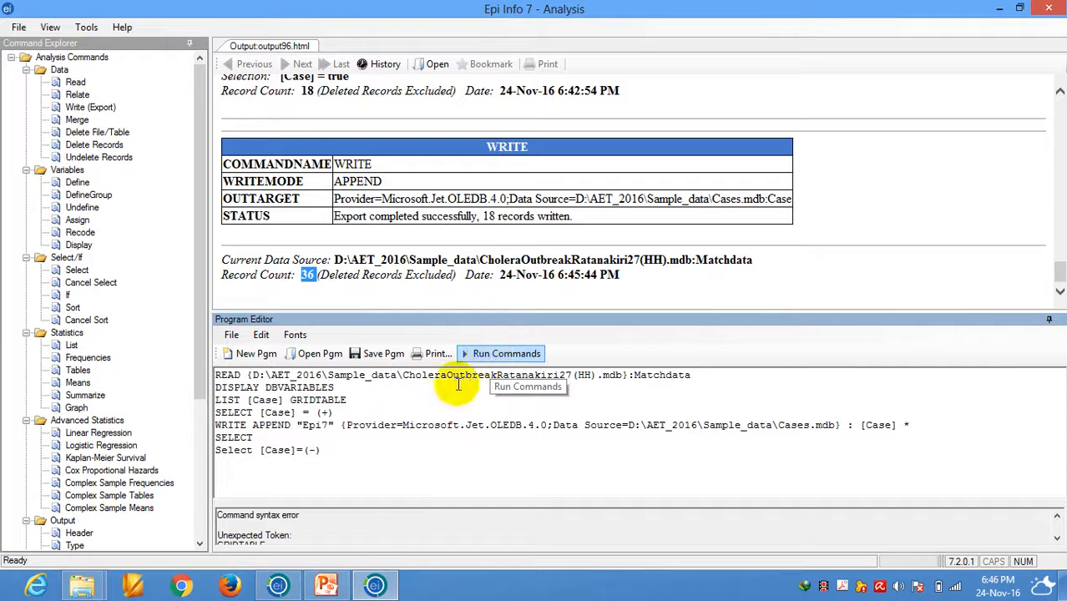
{"action": "scroll", "coordinate": [350, 532], "scroll_direction": "down", "scroll_amount": 1}
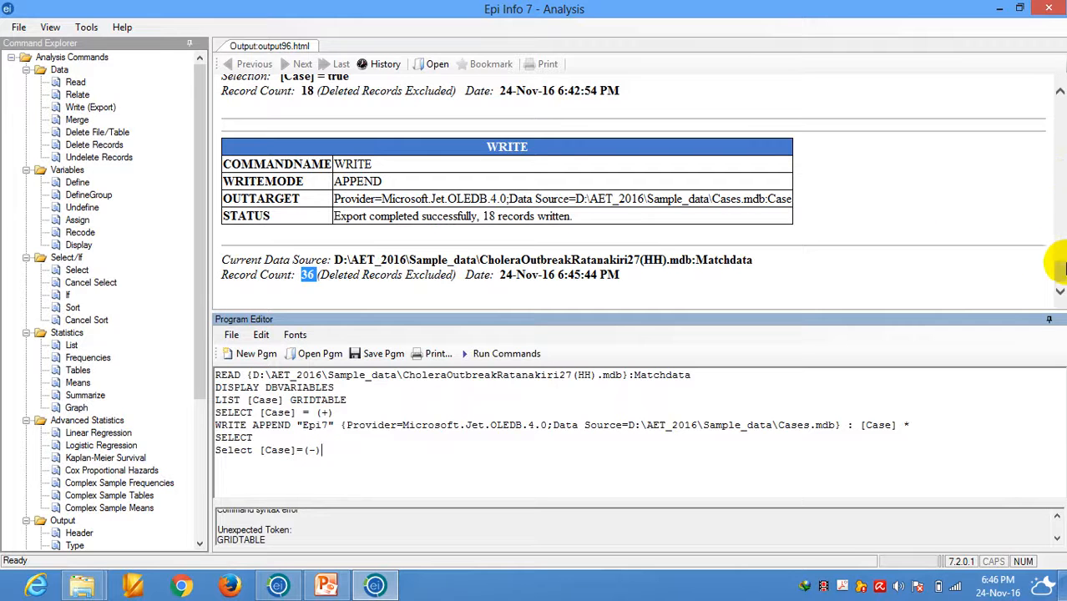
{"action": "left_click", "coordinate": [1059, 272]}
{"action": "mouse_move", "coordinate": [1059, 275]}
{"action": "left_mouse_down"}
{"action": "mouse_move", "coordinate": [1062, 255]}
{"action": "mouse_move", "coordinate": [1059, 276]}
{"action": "left_mouse_up"}
Try to run only the Select [Case]=(-) line at the end of the program and check the output.
{"action": "left_click", "coordinate": [247, 452]}
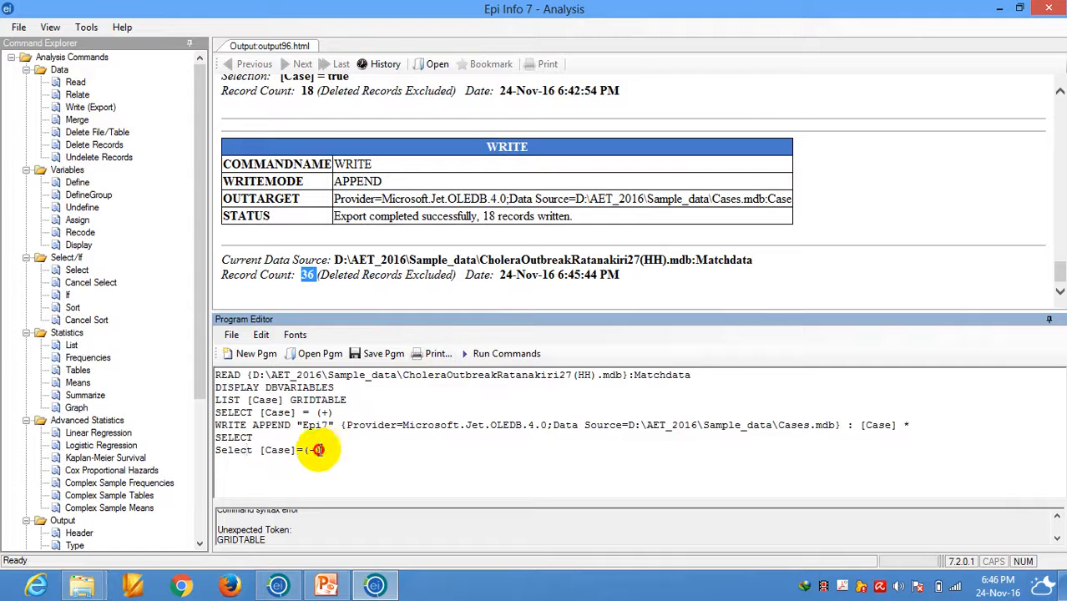
{"action": "left_click_drag", "start_coordinate": [320, 450], "coordinate": [215, 450]}
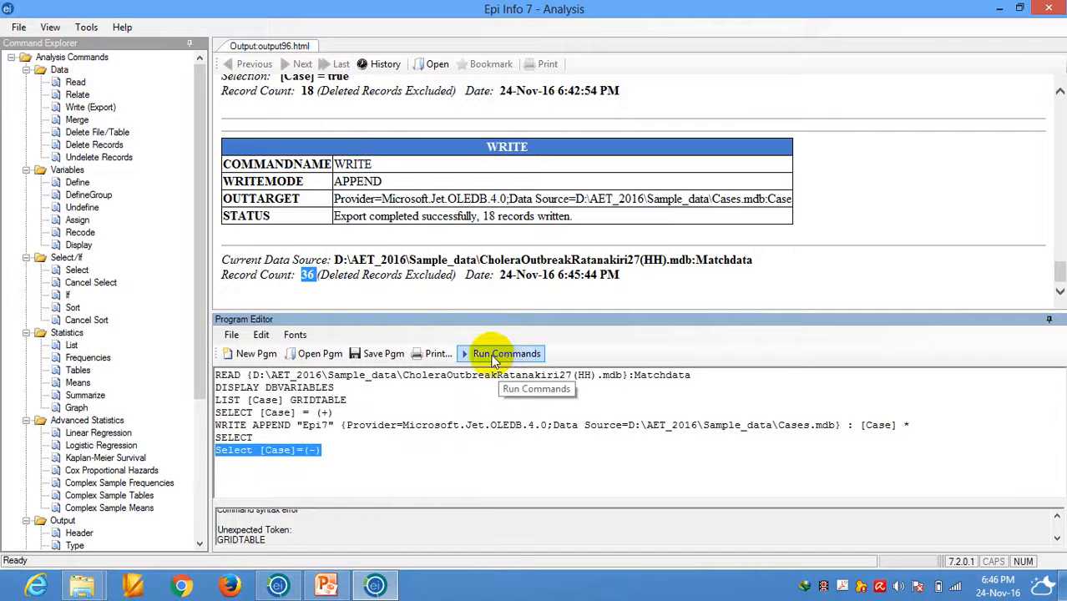
{"action": "left_click", "coordinate": [494, 357]}
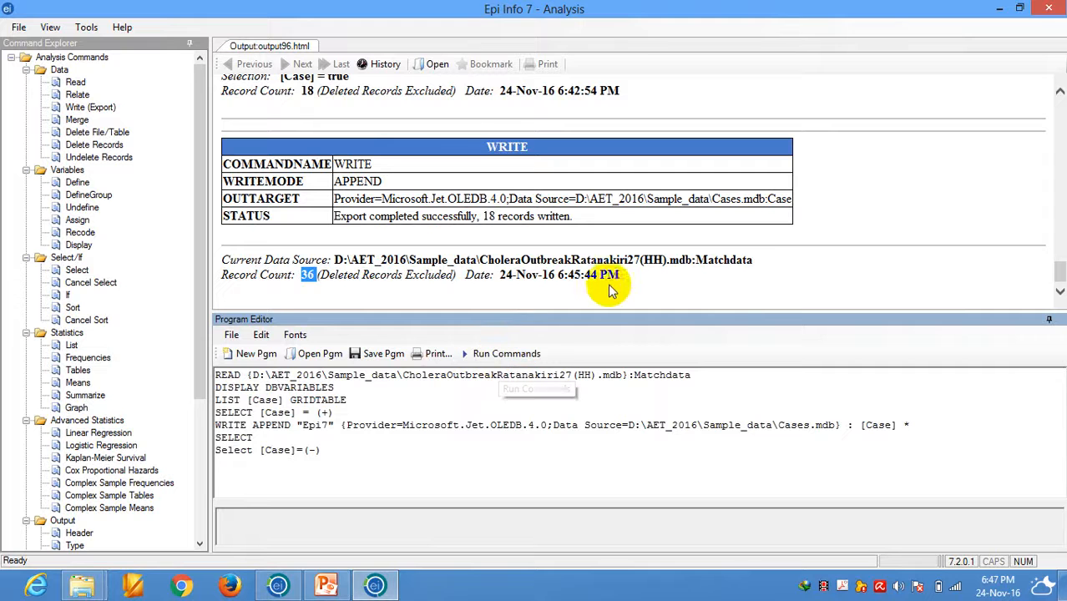
{"action": "left_click", "coordinate": [999, 276]}
{"action": "left_click_drag", "start_coordinate": [1060, 270], "coordinate": [1060, 49]}
{"action": "left_click_drag", "start_coordinate": [1060, 111], "coordinate": [1055, 324]}
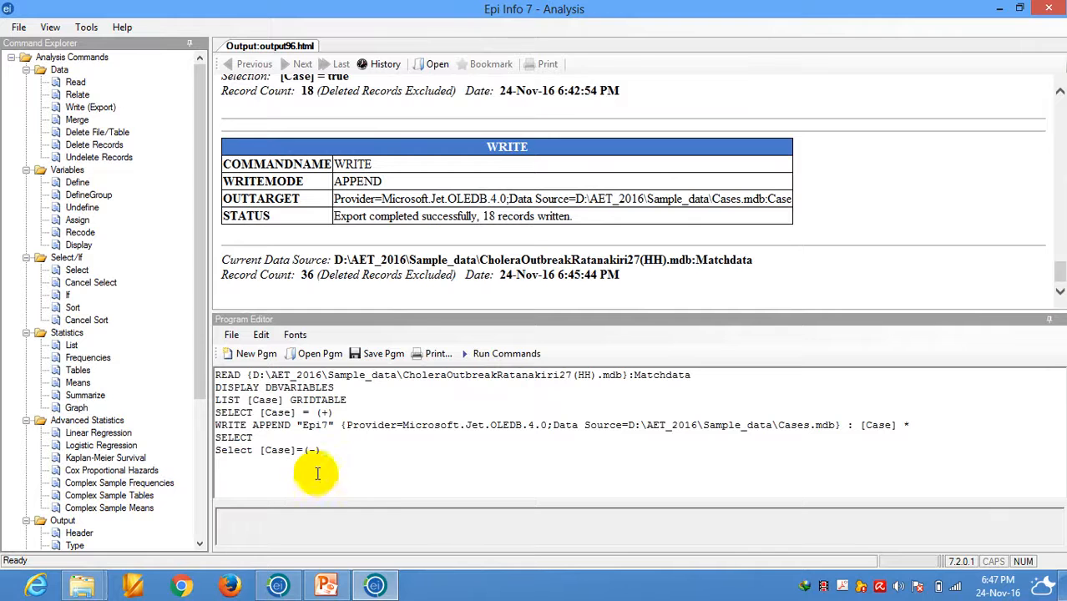
Change the criterion in the earlier SELECT [Case] line to (-), try to run only that line and check the output.
{"action": "left_click", "coordinate": [327, 412]}
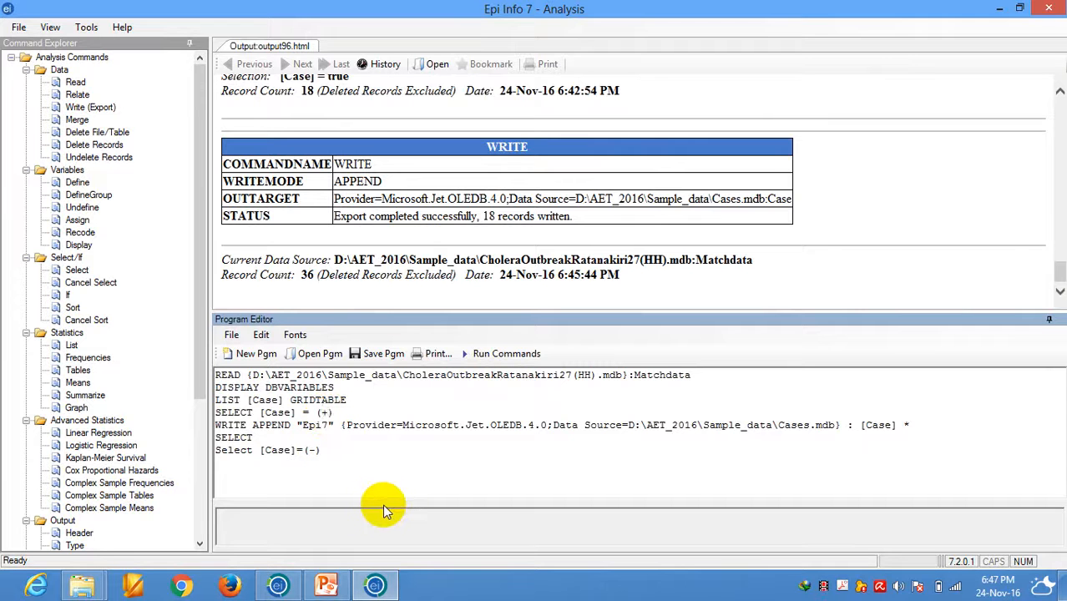
{"action": "type", "text": "-"}
{"action": "left_click", "coordinate": [343, 410]}
{"action": "left_click_drag", "start_coordinate": [341, 411], "coordinate": [209, 413]}
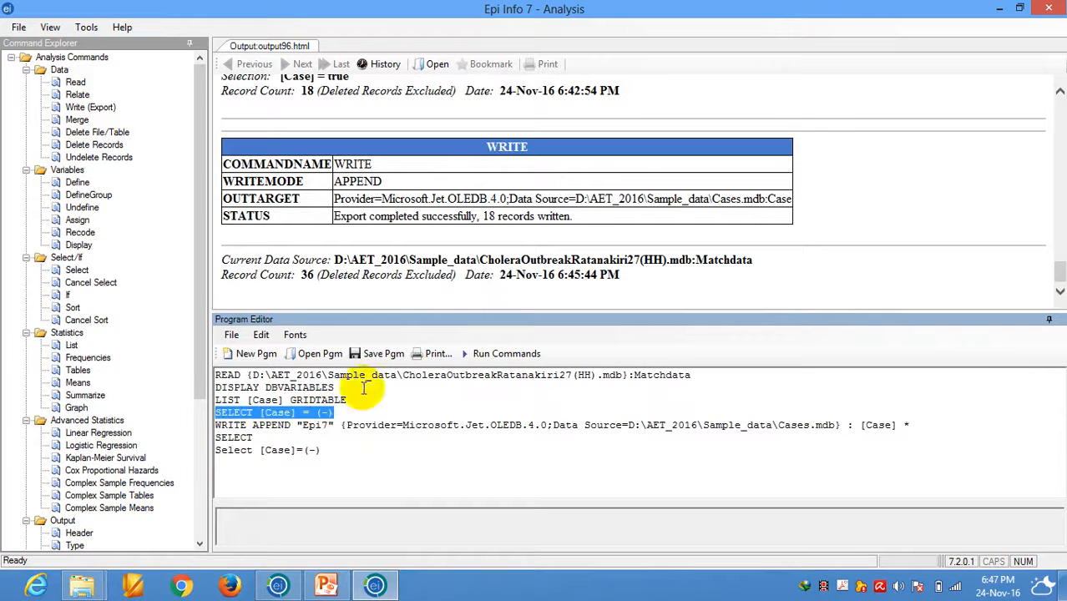
{"action": "left_click", "coordinate": [488, 358]}
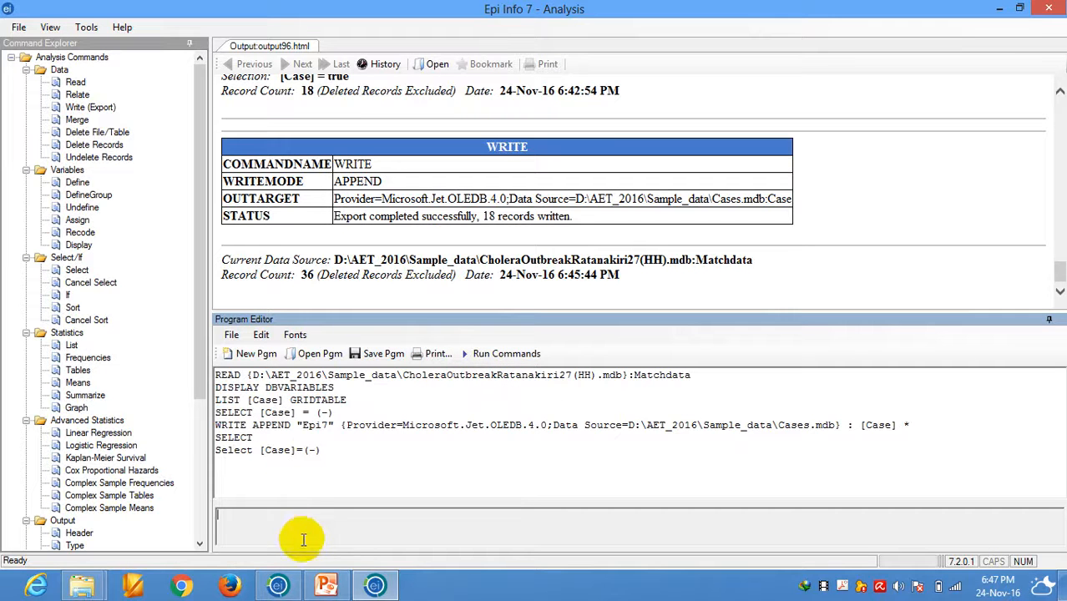
{"action": "left_click", "coordinate": [501, 284]}
{"action": "left_click_drag", "start_coordinate": [1053, 271], "coordinate": [1059, 328]}
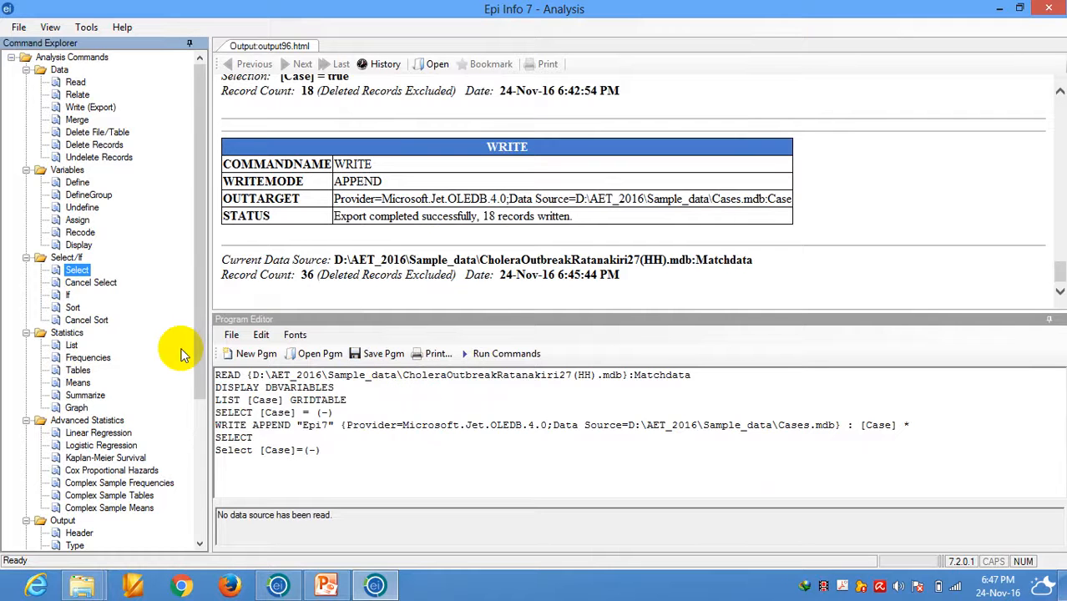
Try to cancel the selection and run the whole program again.
{"action": "left_click", "coordinate": [89, 282]}
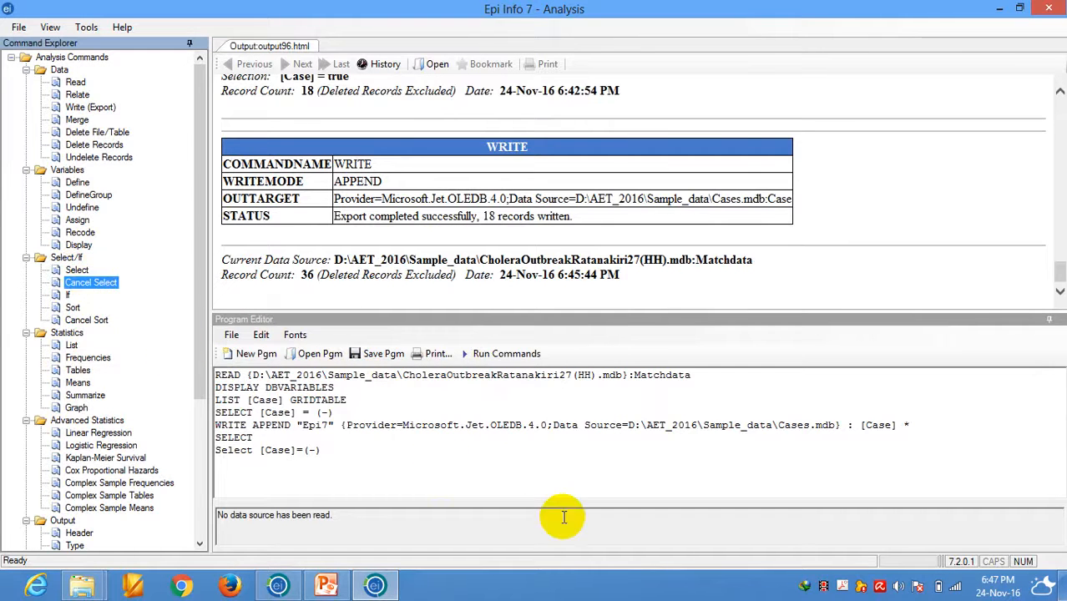
{"action": "left_click", "coordinate": [375, 449]}
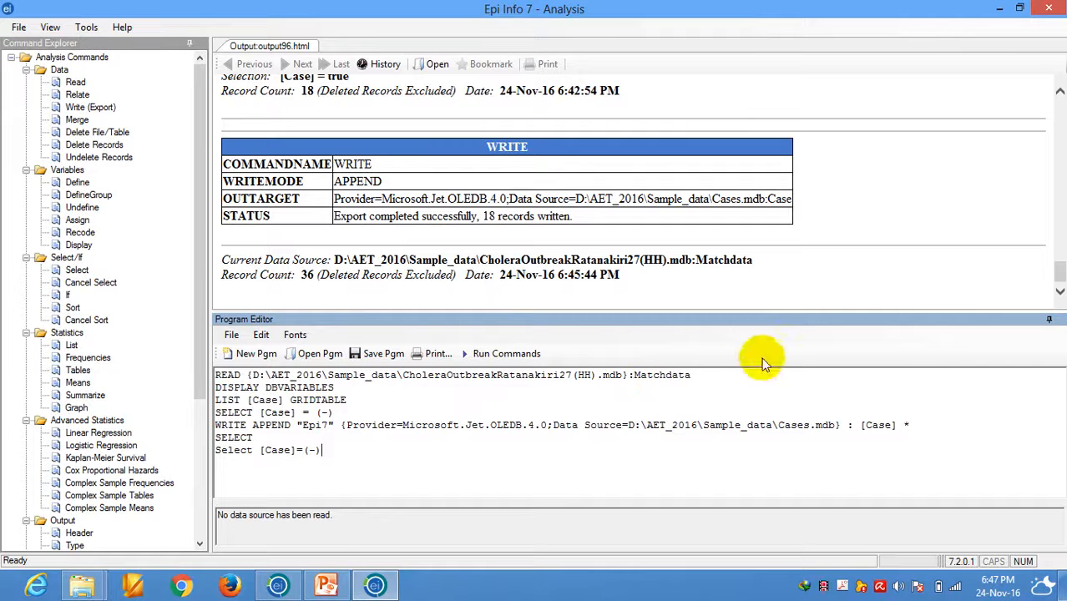
{"action": "left_click_drag", "start_coordinate": [1056, 284], "coordinate": [1058, 107]}
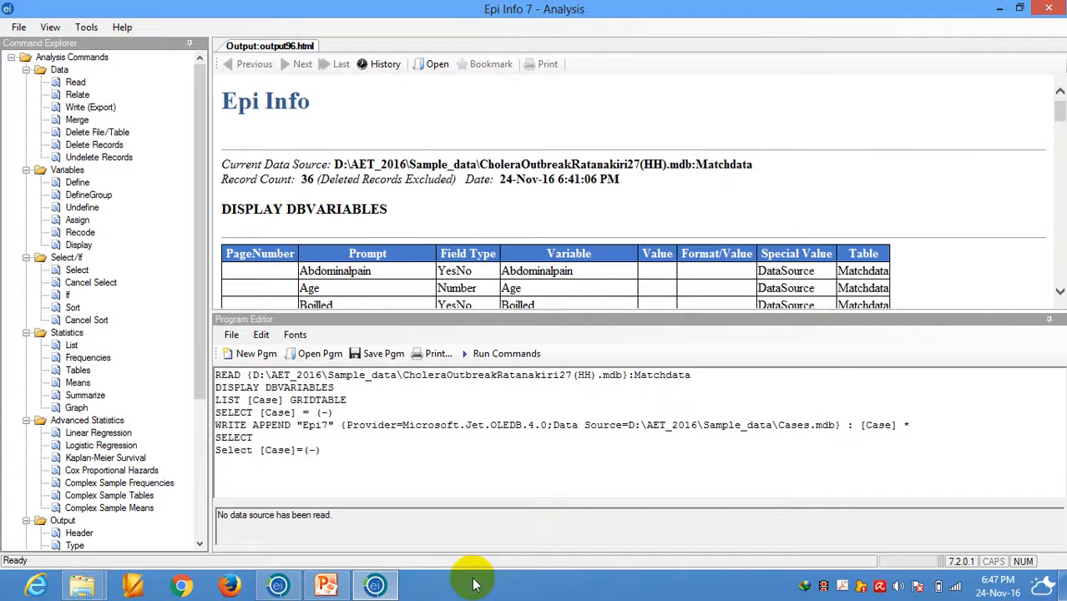
{"action": "left_click", "coordinate": [343, 454]}
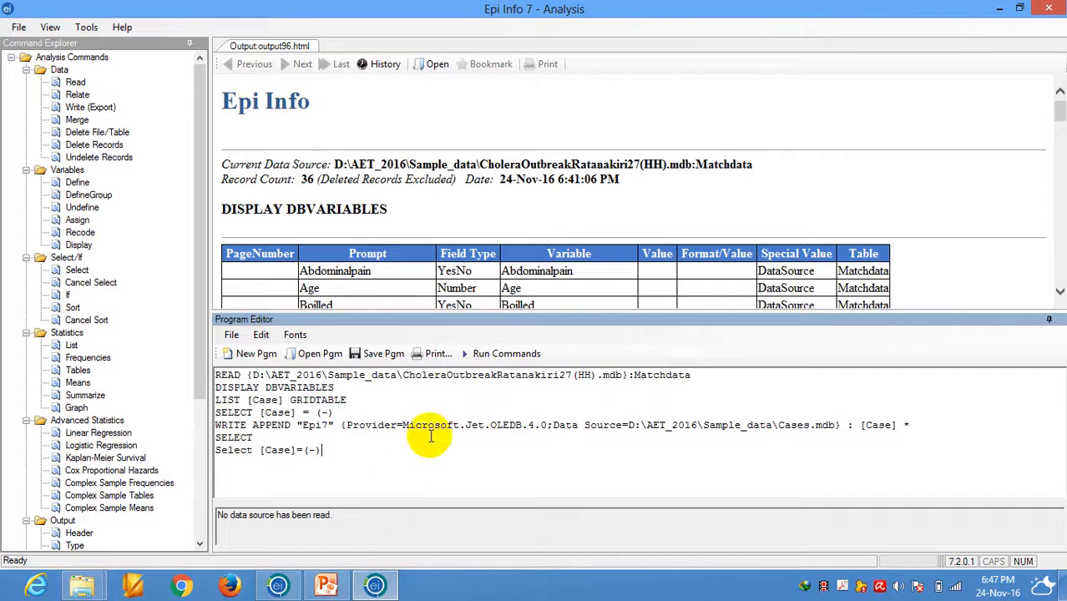
{"action": "left_click", "coordinate": [499, 355]}
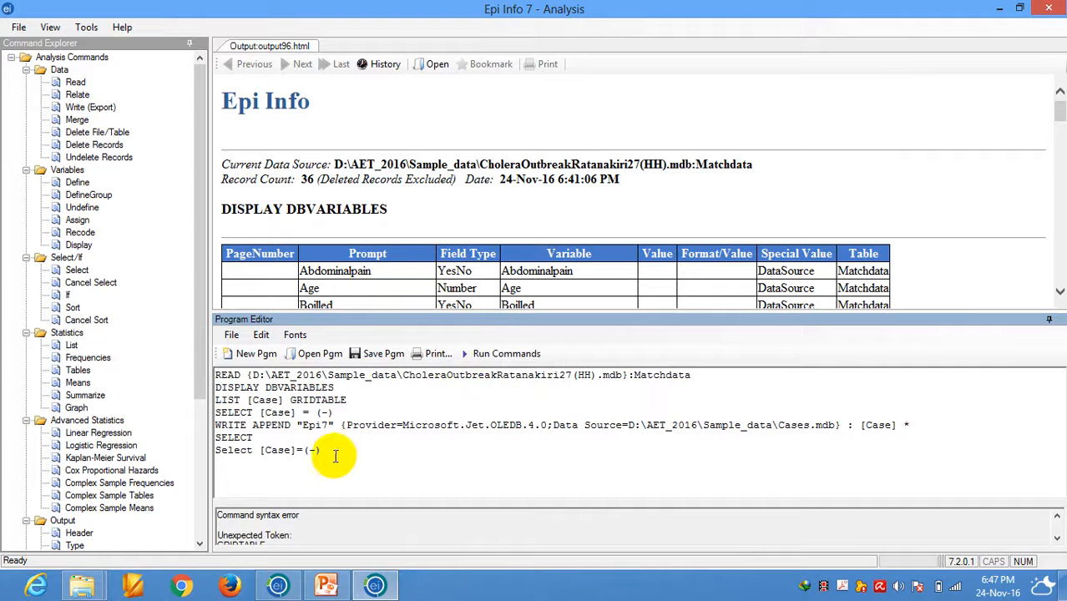
Try to start the Cancel Select and Select commands again.
{"action": "left_click", "coordinate": [342, 406]}
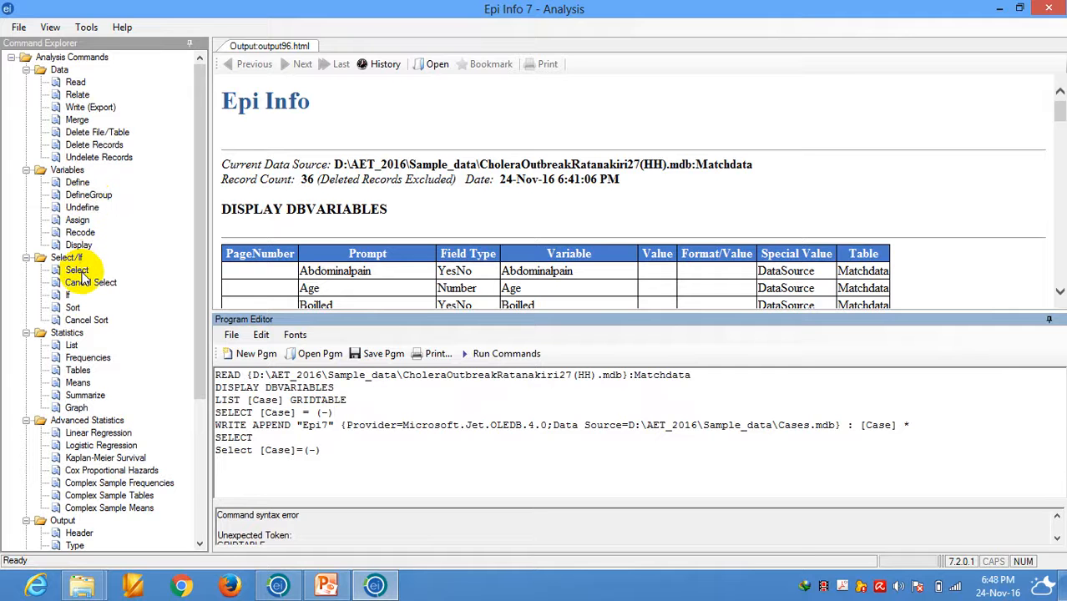
{"action": "left_click", "coordinate": [81, 281]}
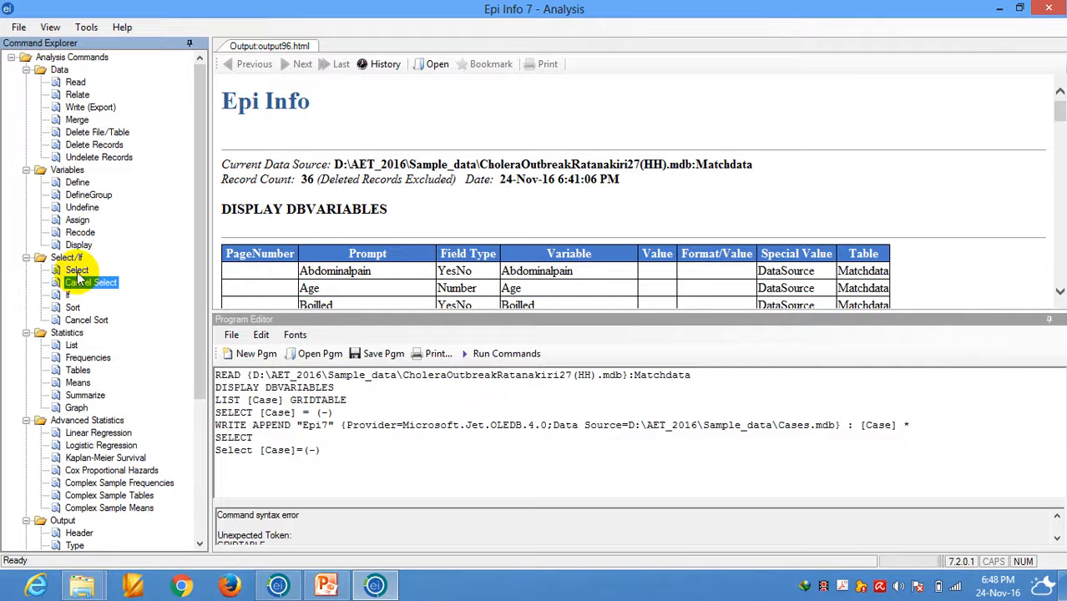
{"action": "left_click", "coordinate": [76, 271]}
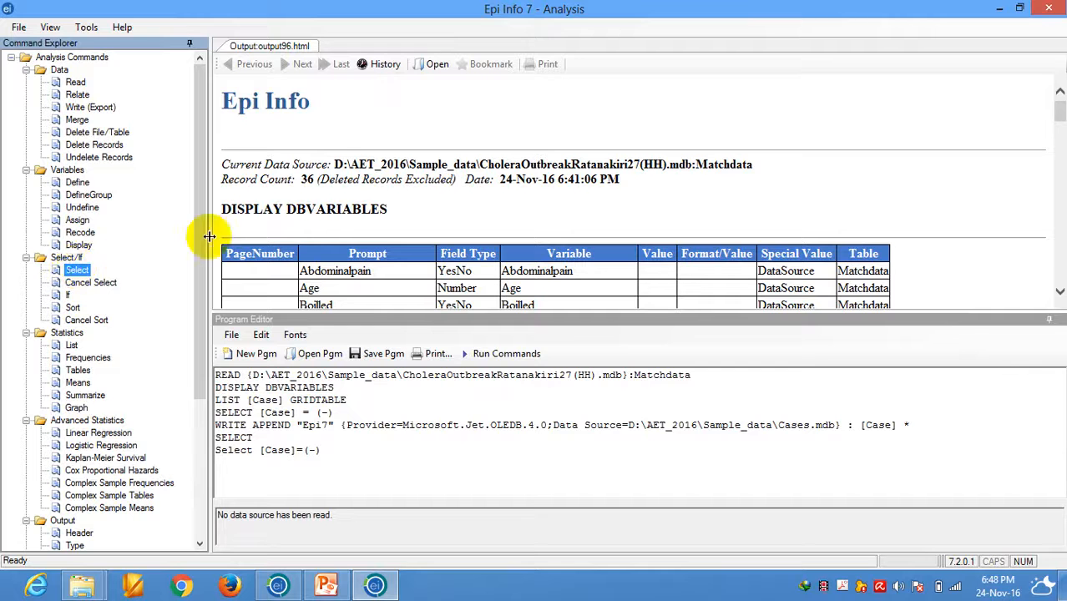
{"action": "left_click", "coordinate": [331, 207]}
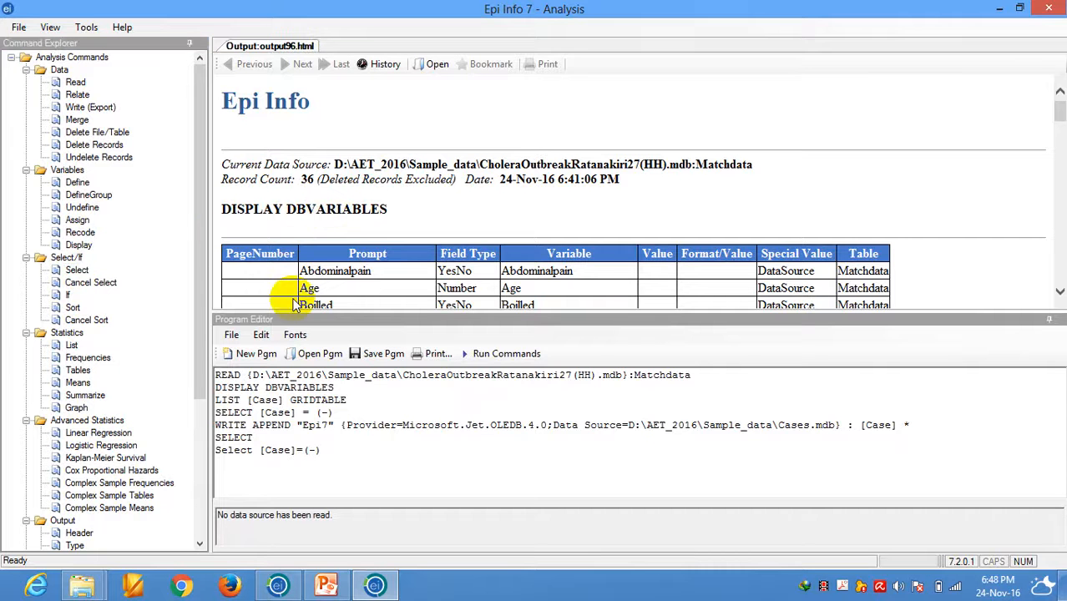
Read the Matchdata table from the Microsoft Access 2002-2003 (.mdb) database CholeraOutbreakRatanakiri27(HH).mdb in the Sample_data folder.
{"action": "double_click", "coordinate": [73, 81]}
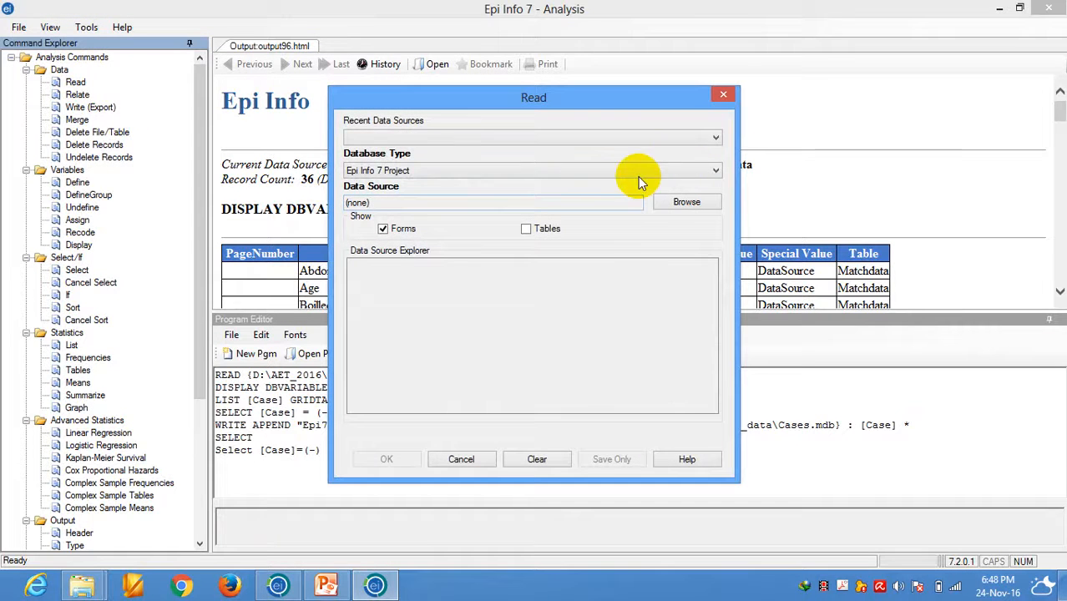
{"action": "left_click", "coordinate": [711, 139]}
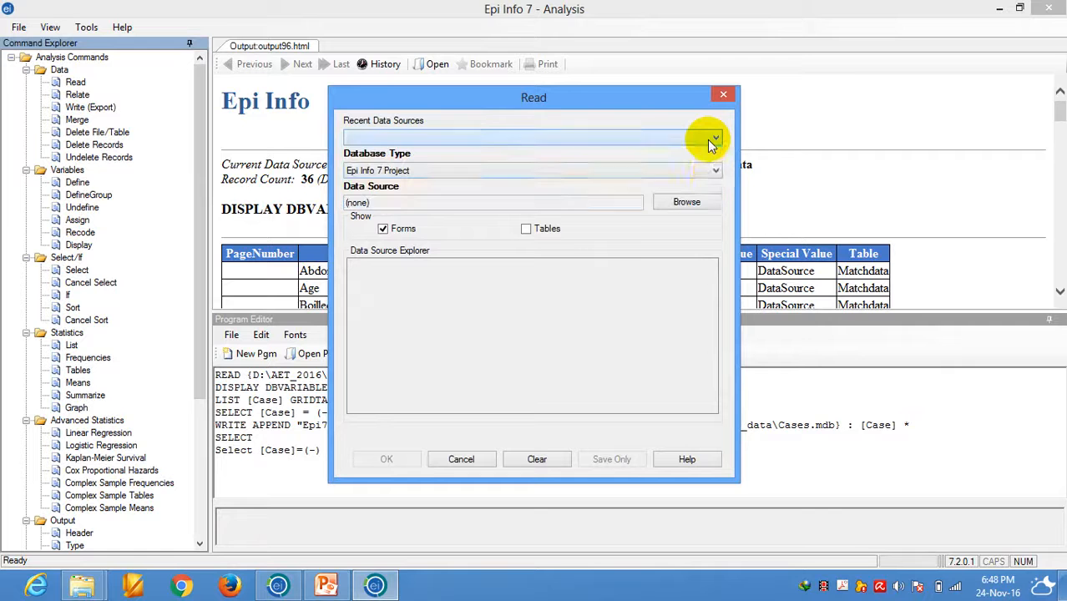
{"action": "left_click", "coordinate": [710, 139]}
{"action": "left_click", "coordinate": [715, 171]}
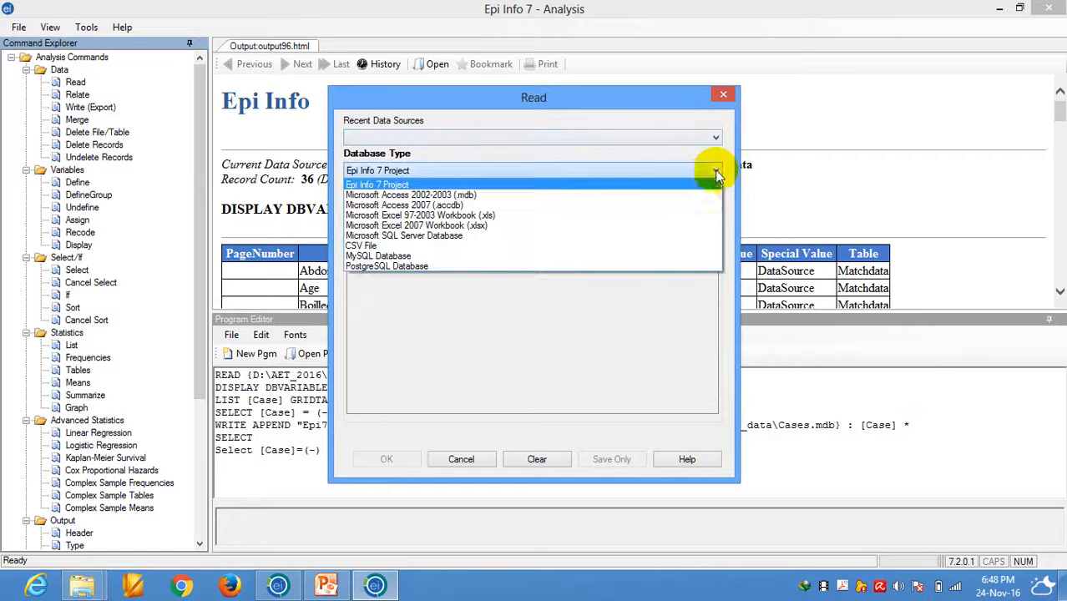
{"action": "left_click", "coordinate": [581, 195]}
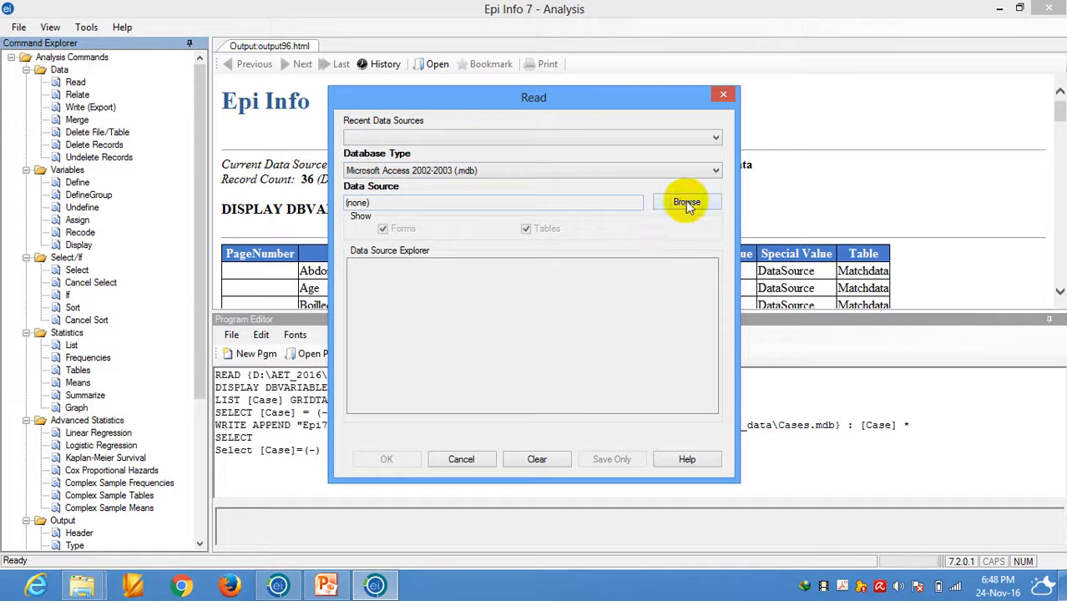
{"action": "left_click", "coordinate": [686, 204]}
{"action": "left_click", "coordinate": [656, 274]}
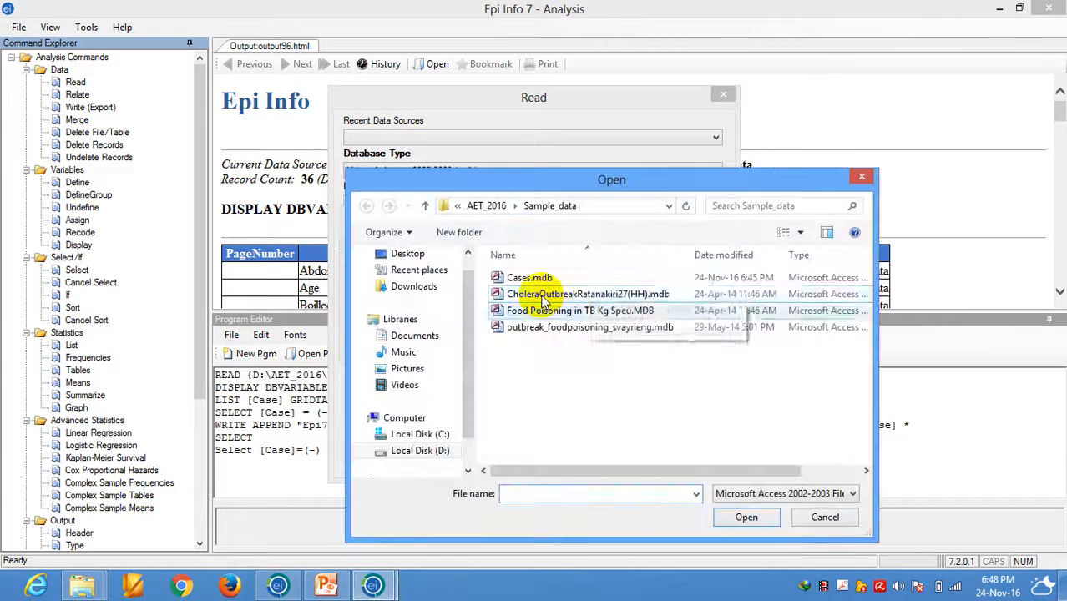
{"action": "left_click", "coordinate": [542, 294]}
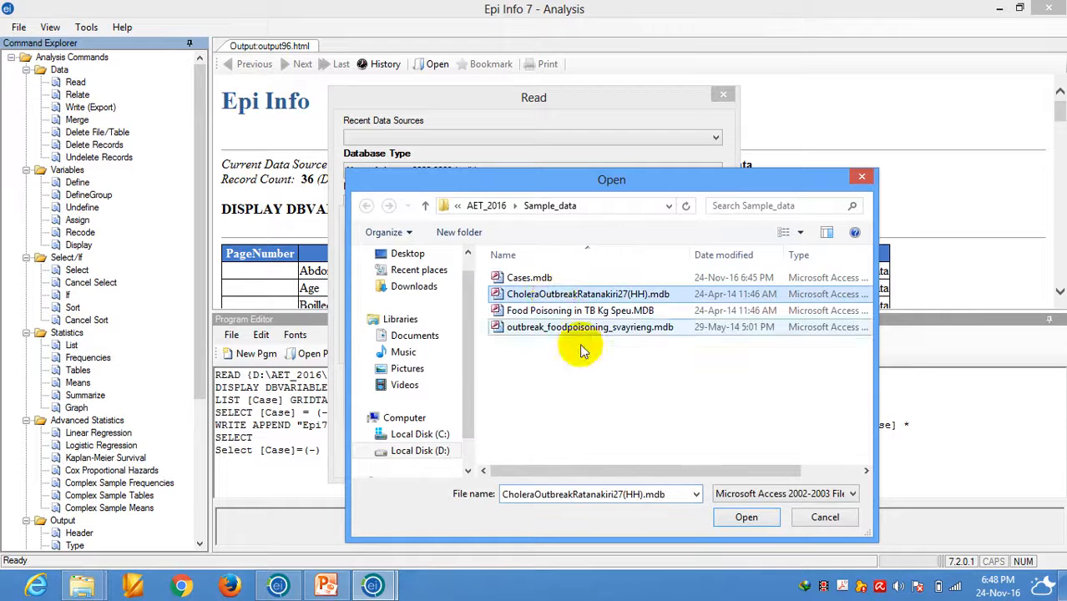
{"action": "left_click", "coordinate": [746, 518]}
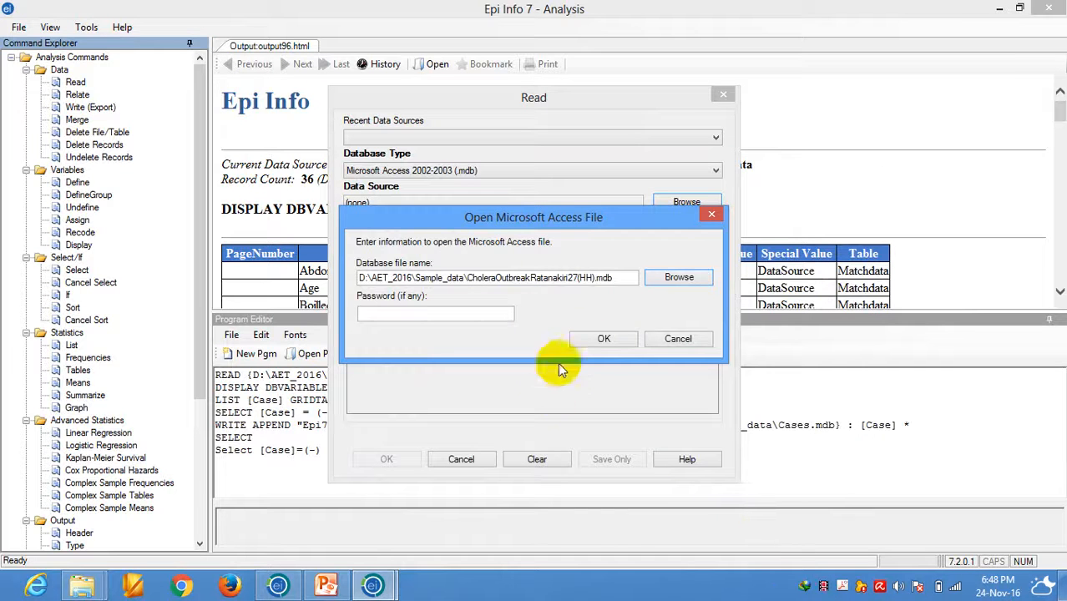
{"action": "left_click", "coordinate": [594, 339]}
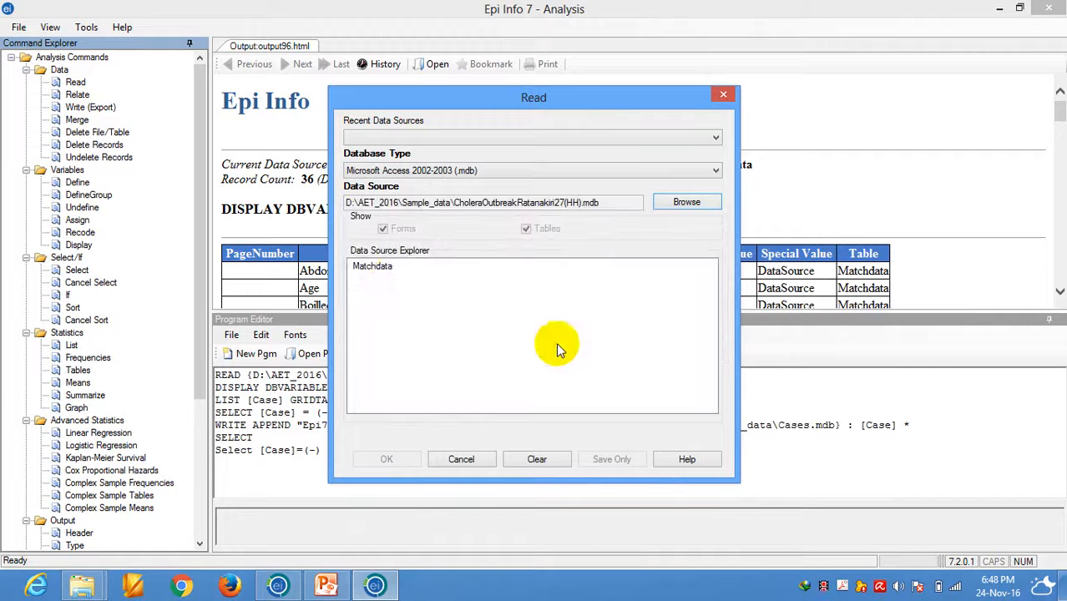
{"action": "left_click", "coordinate": [383, 267]}
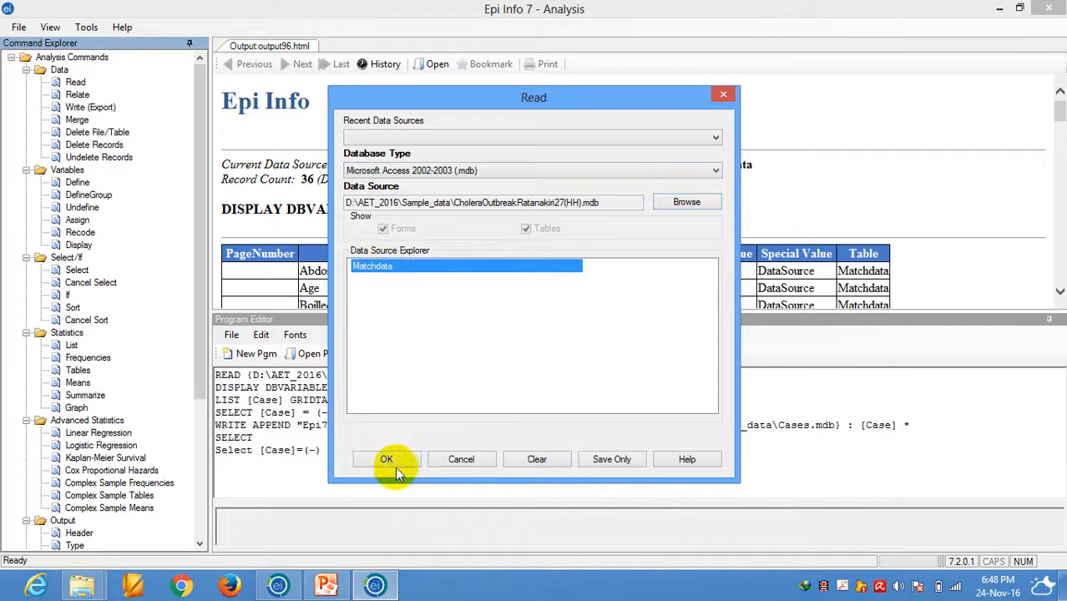
{"action": "left_click", "coordinate": [388, 460]}
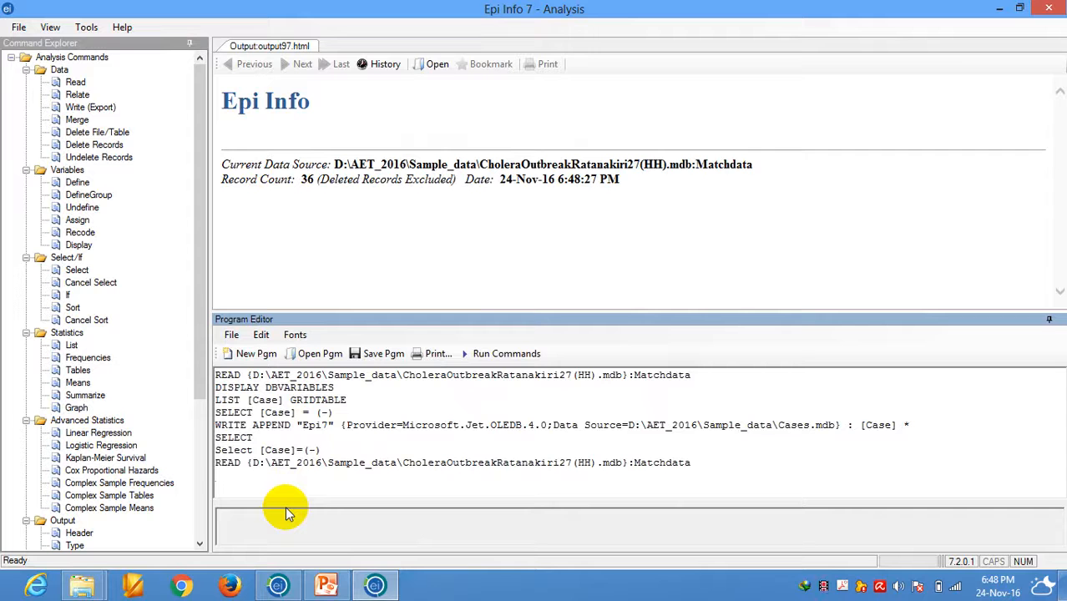
Add the line Select [Case]=(-) at the end of the program and run only that line.
{"action": "type", "text": "s"}
{"action": "key", "text": "BackSpace"}
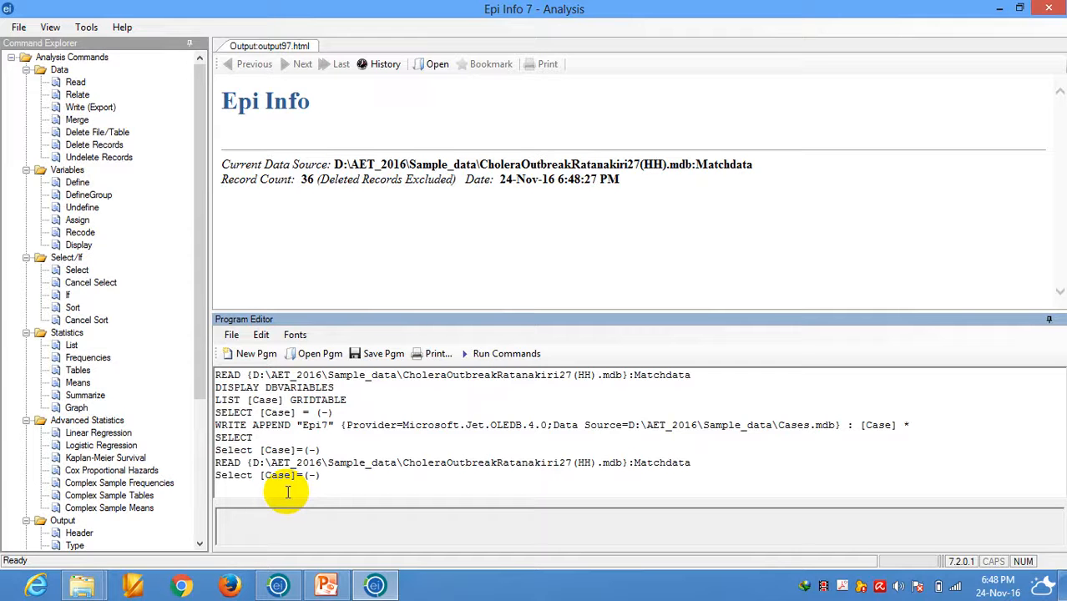
{"action": "left_click_drag", "start_coordinate": [334, 475], "coordinate": [226, 475]}
{"action": "left_click", "coordinate": [498, 354]}
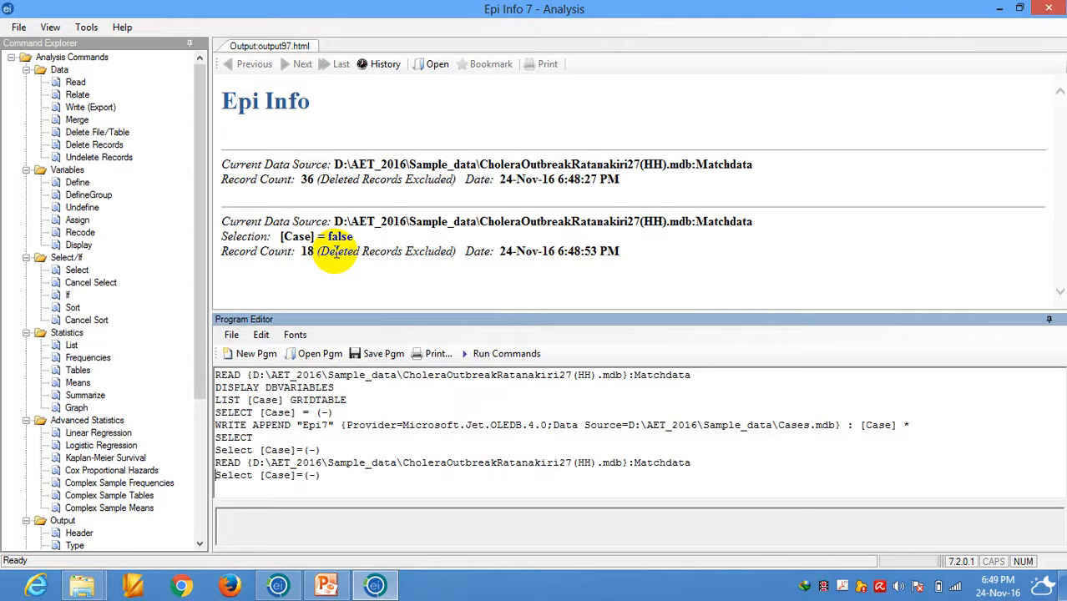
List all variables of the selected records in a grid and check the values in the Case column.
{"action": "left_click", "coordinate": [71, 345]}
{"action": "left_click", "coordinate": [402, 390]}
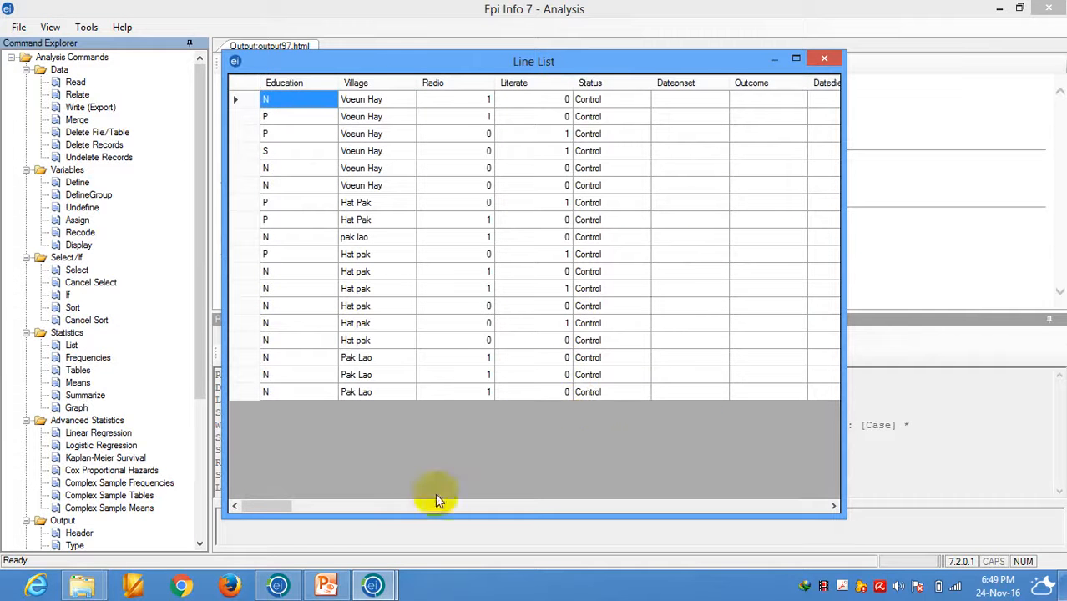
{"action": "left_click_drag", "start_coordinate": [273, 505], "coordinate": [835, 511]}
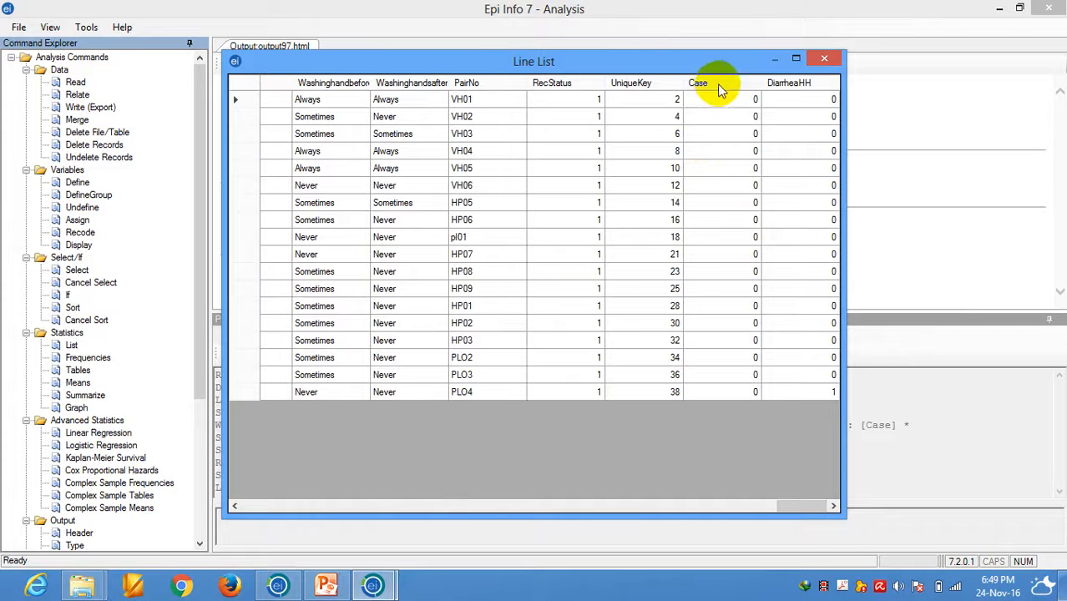
{"action": "left_click", "coordinate": [750, 104]}
{"action": "left_click", "coordinate": [749, 119]}
{"action": "left_click", "coordinate": [750, 136]}
{"action": "left_click", "coordinate": [750, 154]}
{"action": "left_click", "coordinate": [745, 186]}
{"action": "left_click", "coordinate": [744, 271]}
{"action": "left_click", "coordinate": [739, 359]}
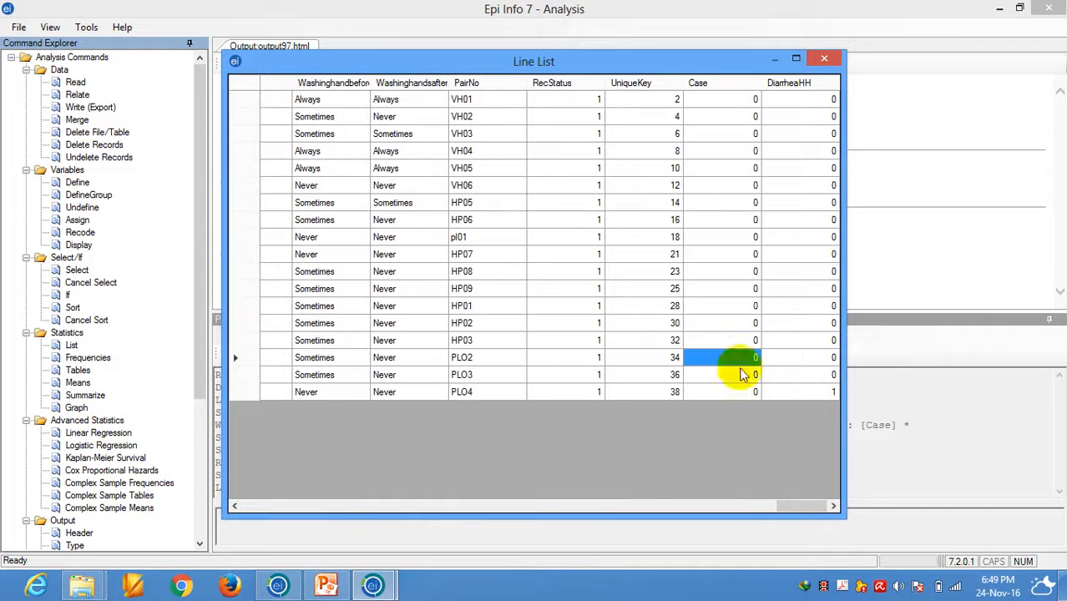
{"action": "left_click", "coordinate": [824, 58]}
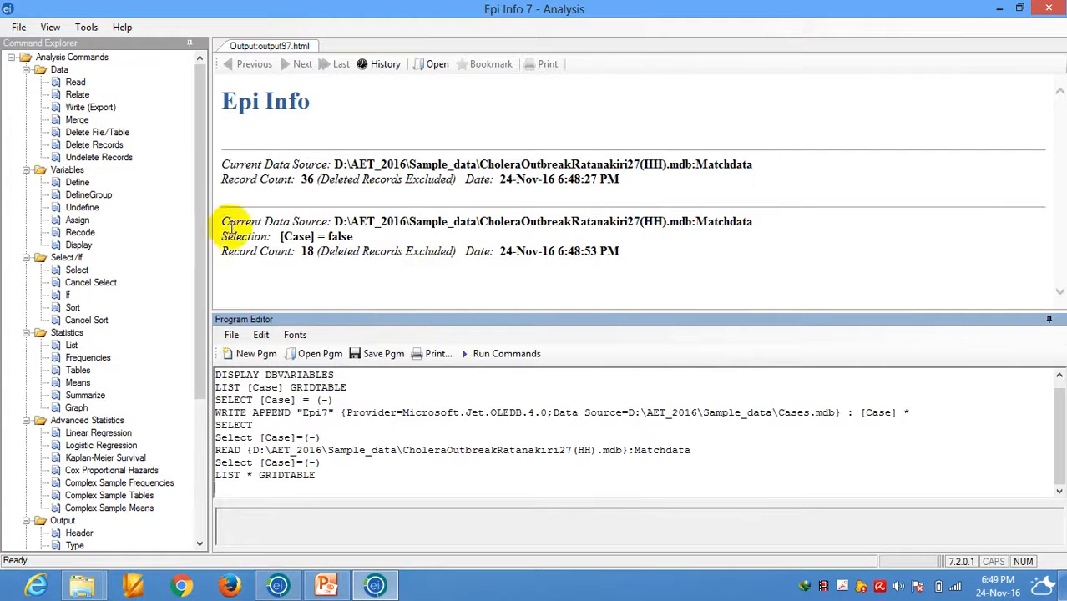
Export all variables of the selected records in Append mode to the Access database Control.mdb in Sample_data, with destination table con.
{"action": "left_click", "coordinate": [91, 108]}
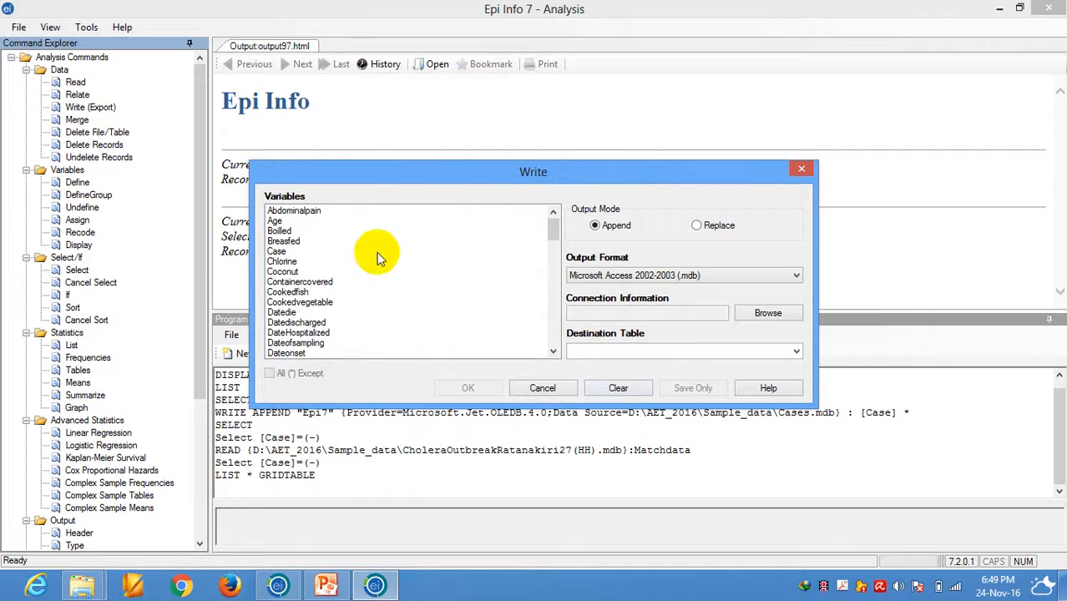
{"action": "left_click", "coordinate": [758, 316]}
{"action": "left_click", "coordinate": [682, 281]}
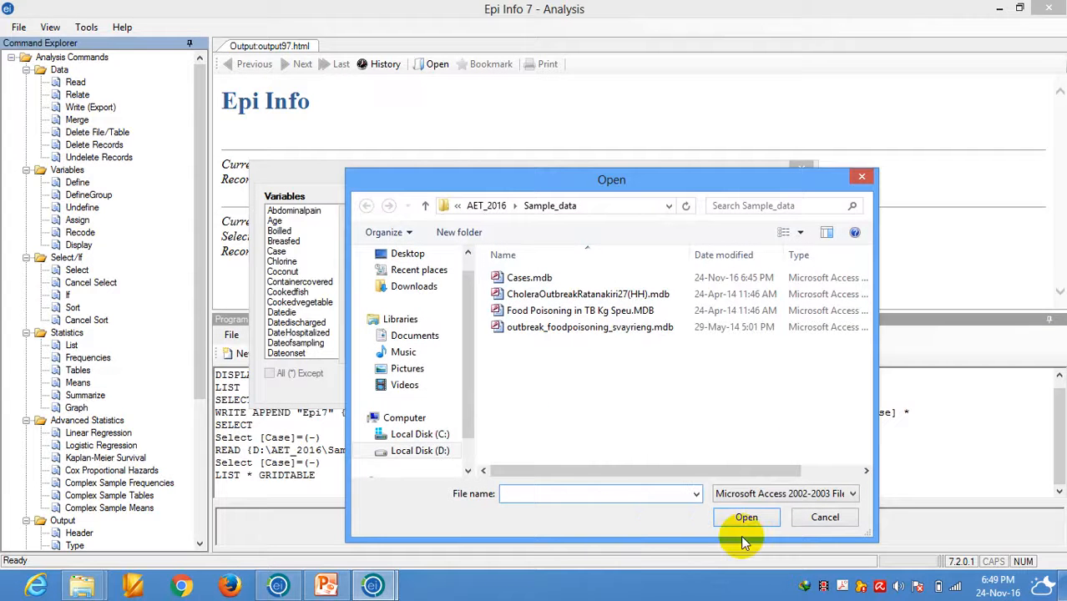
{"action": "type", "text": "C"}
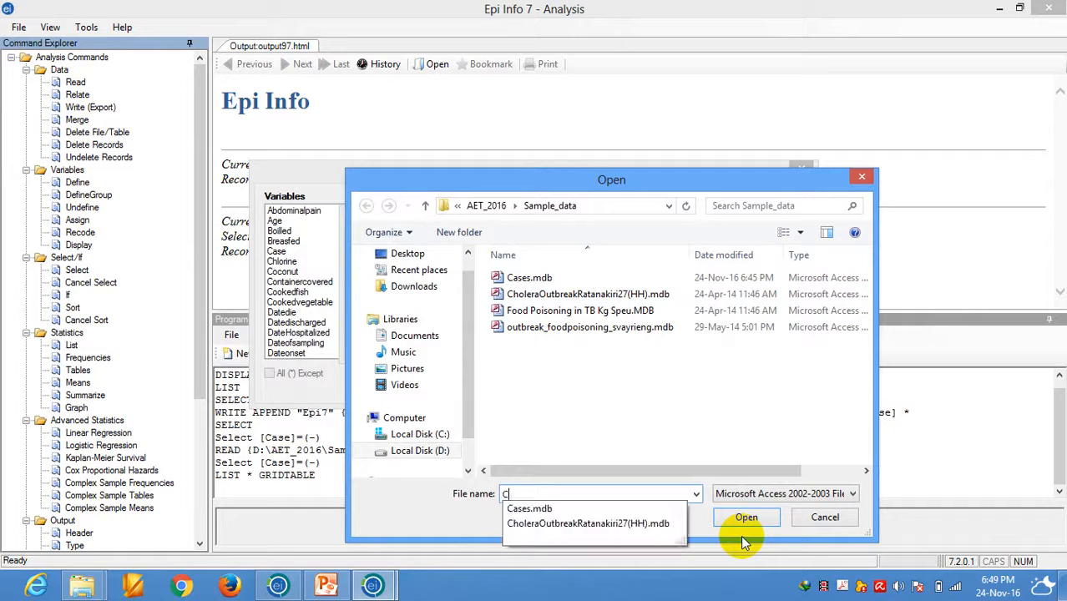
{"action": "type", "text": "ontrol"}
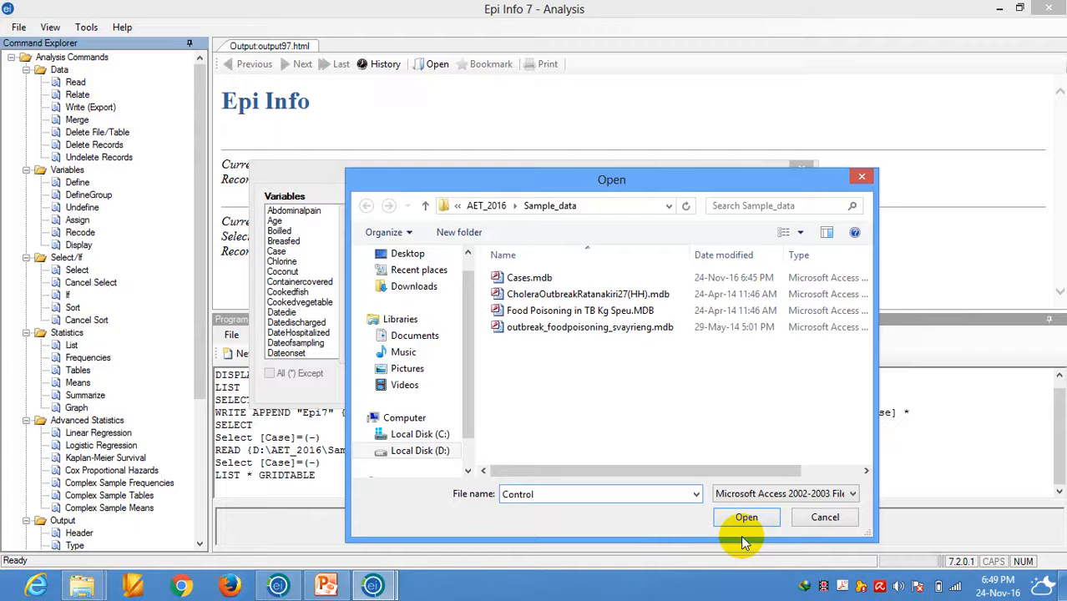
{"action": "left_click", "coordinate": [742, 518]}
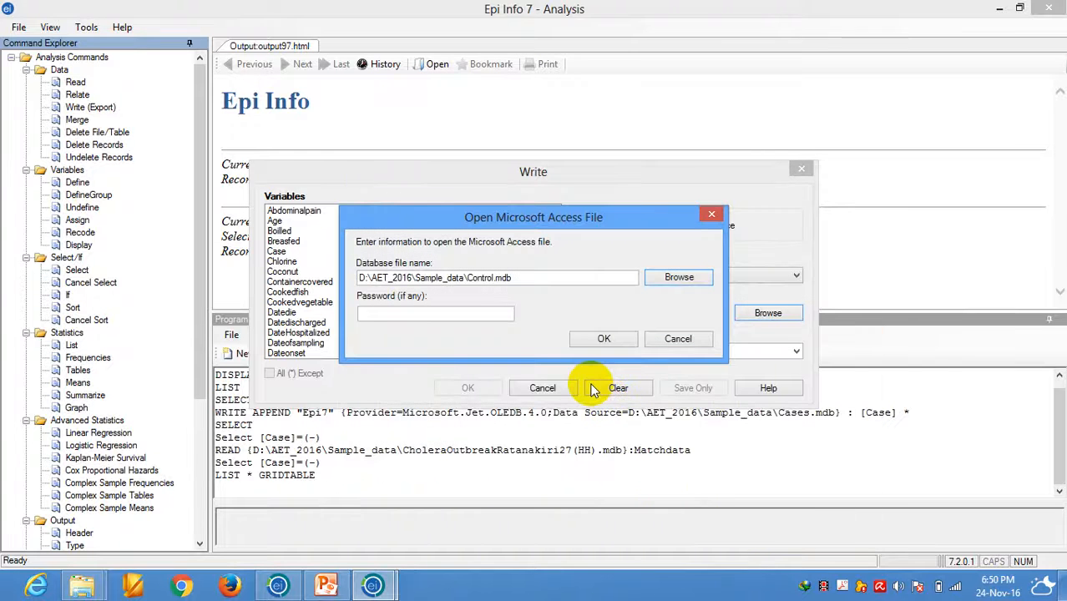
{"action": "left_click", "coordinate": [610, 340]}
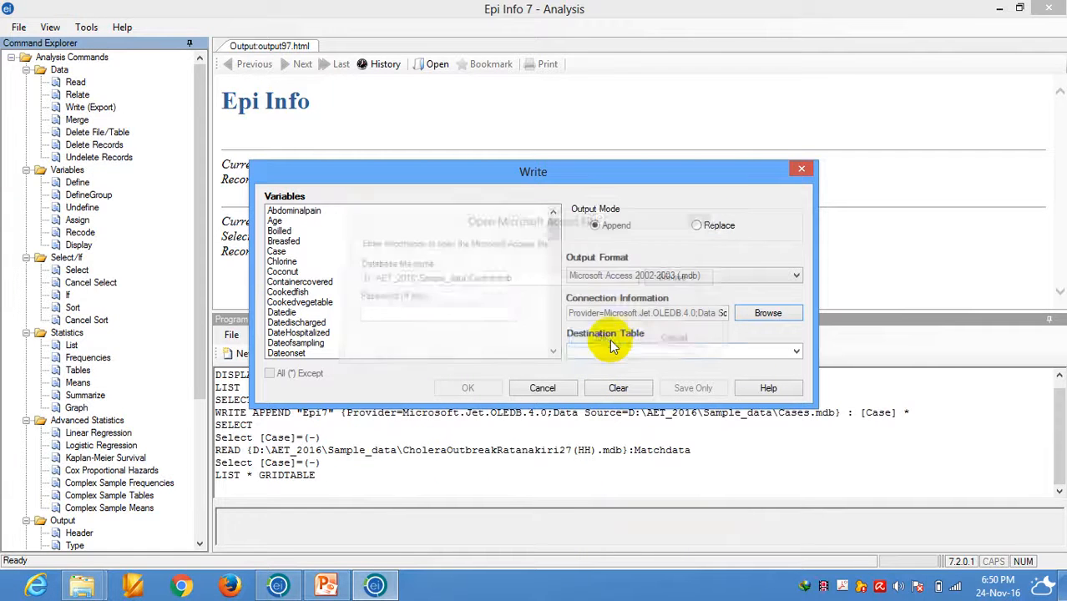
{"action": "left_click", "coordinate": [648, 353]}
{"action": "type", "text": "con"}
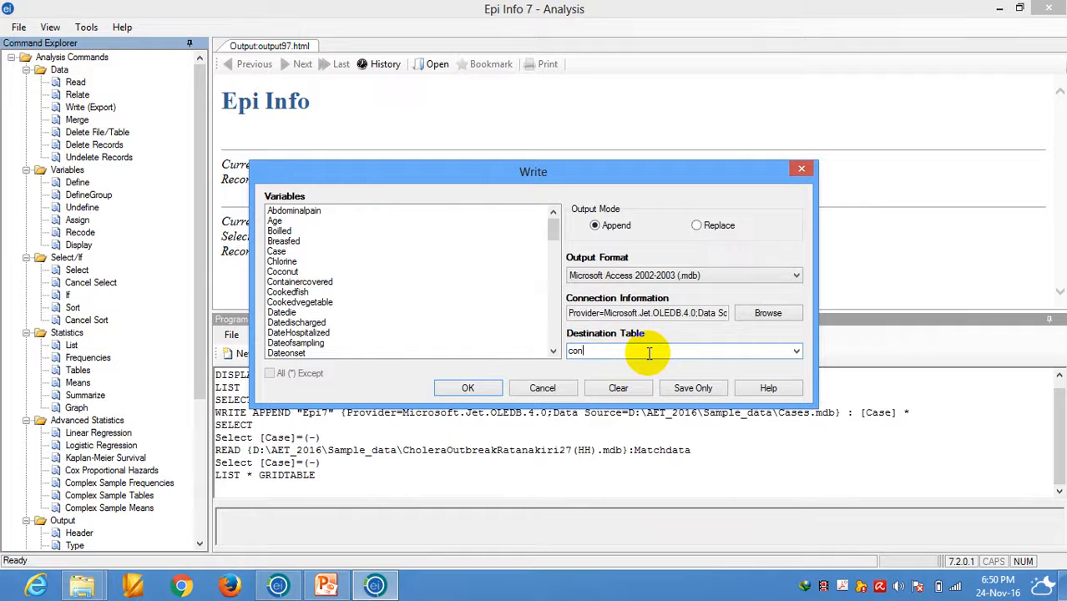
{"action": "left_click", "coordinate": [467, 388]}
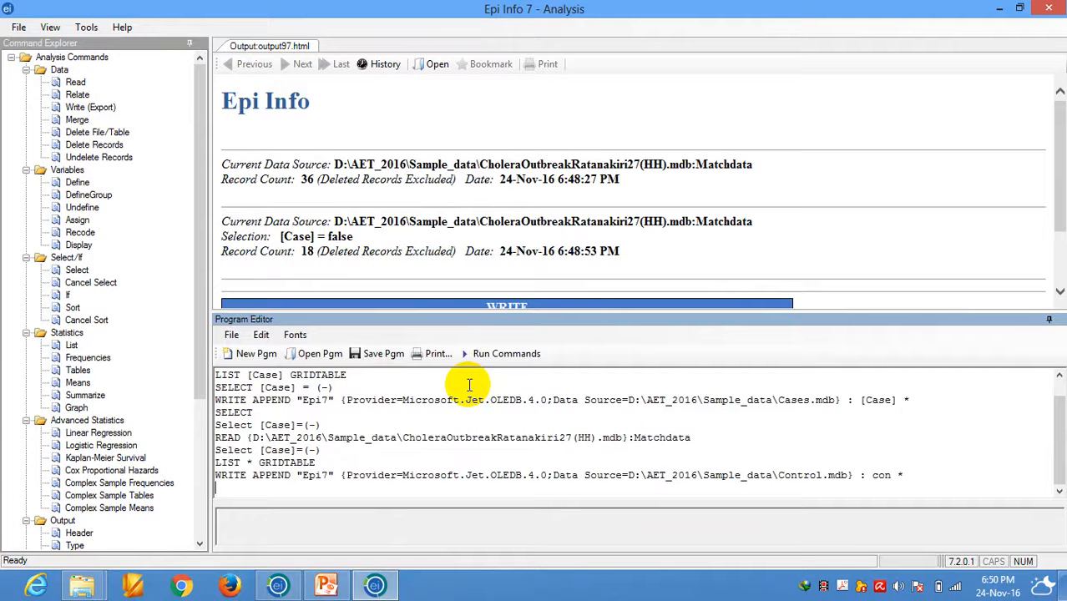
Switch to the Sample_data folder in File Explorer and check the exported Control.mdb alongside Cases.mdb and the original cholera database.
{"action": "left_click", "coordinate": [82, 585]}
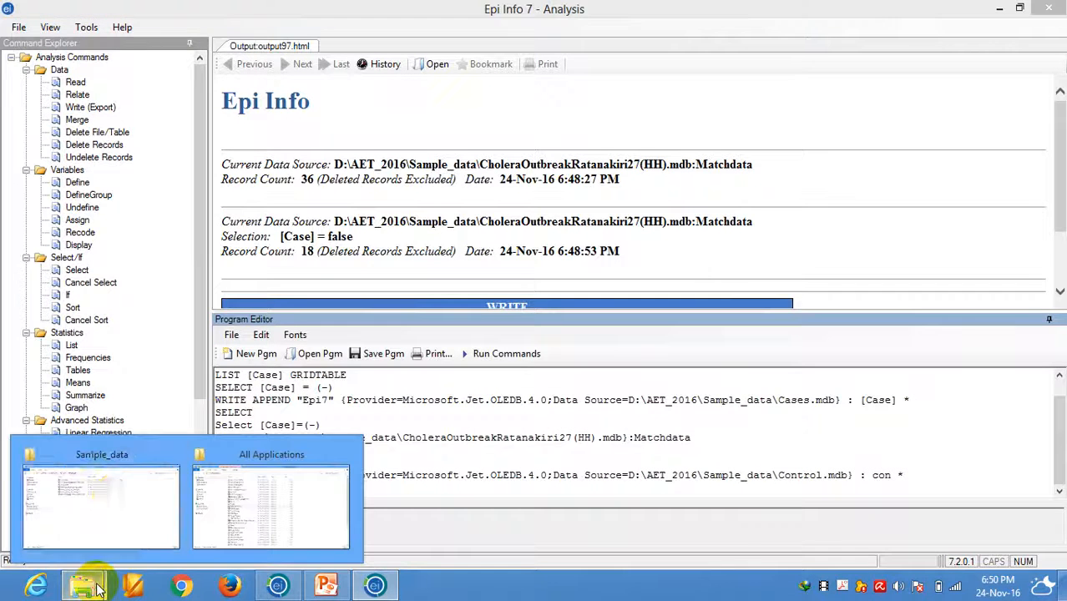
{"action": "left_click", "coordinate": [126, 512]}
{"action": "left_click", "coordinate": [300, 131]}
{"action": "left_click", "coordinate": [288, 100]}
{"action": "left_click", "coordinate": [292, 131]}
{"action": "left_click", "coordinate": [294, 117]}
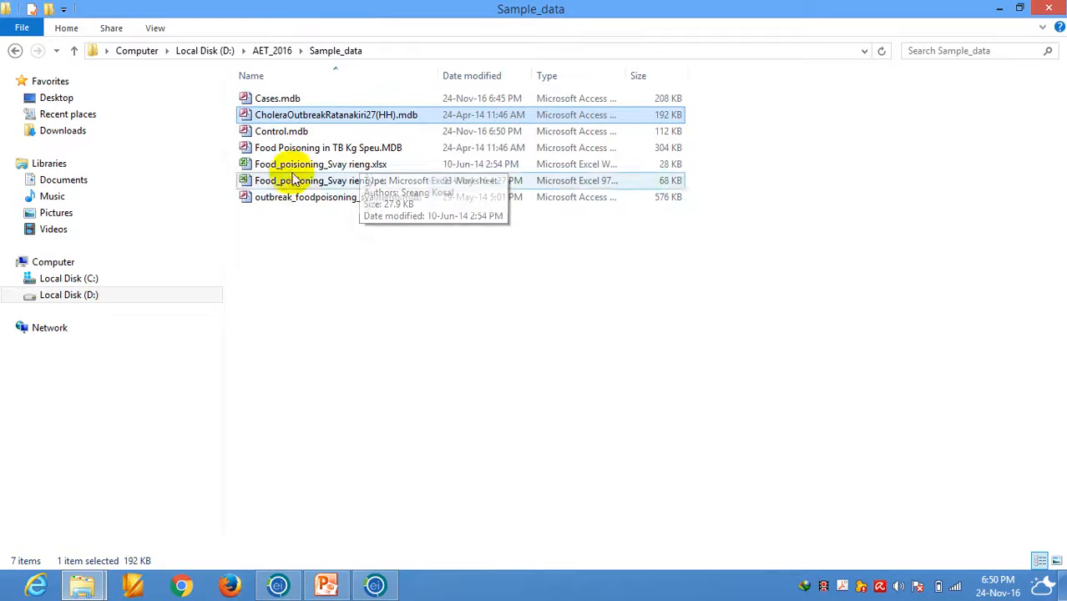
{"action": "left_click", "coordinate": [282, 137]}
{"action": "left_click", "coordinate": [280, 99]}
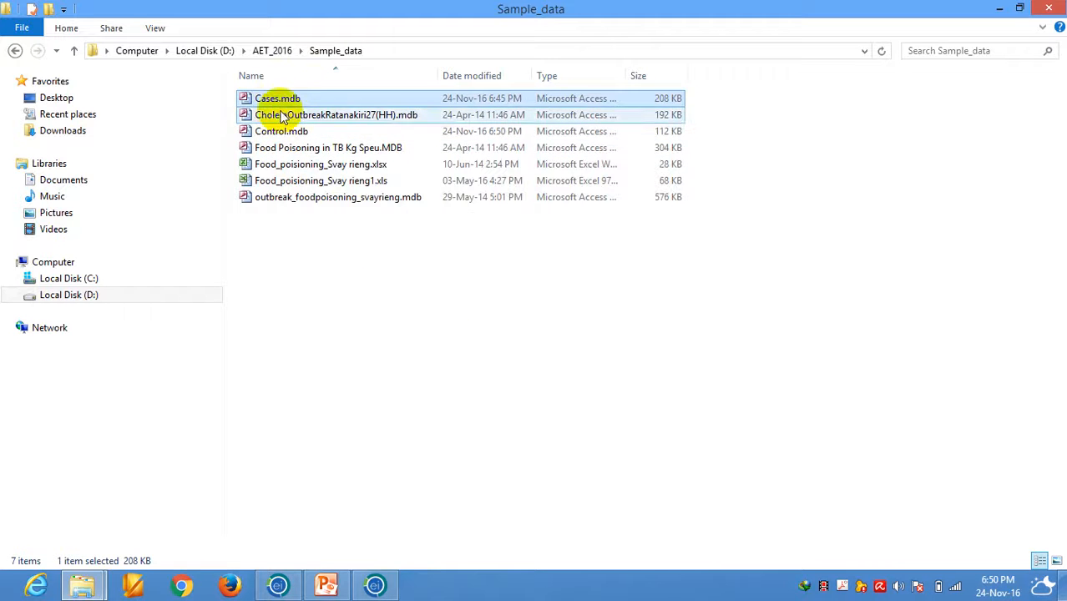
{"action": "left_click", "coordinate": [372, 296]}
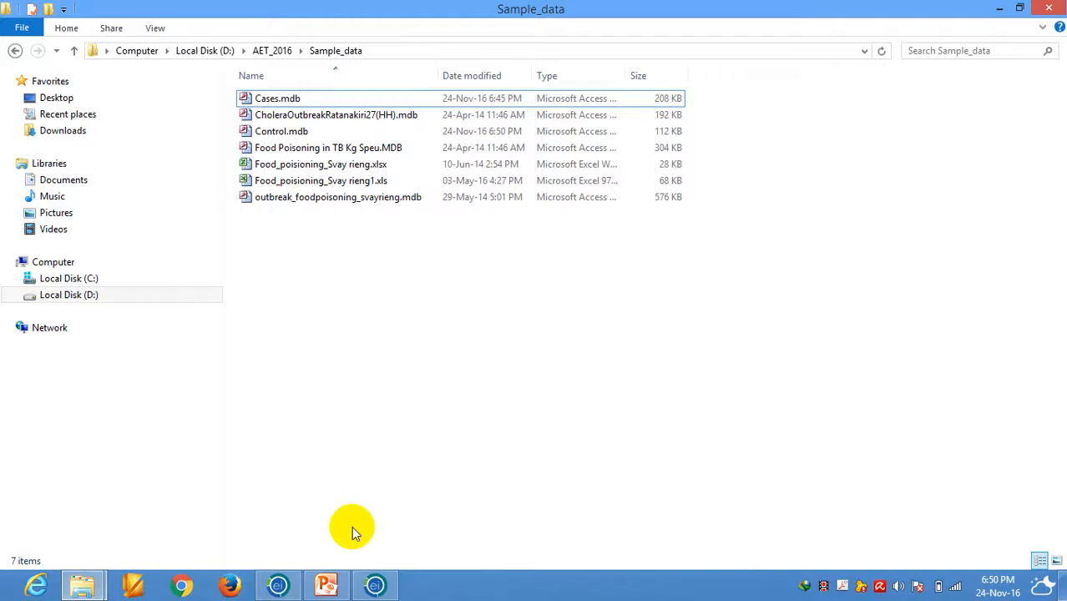
Switch back to Epi Info 7 Analysis and cancel the current select criteria.
{"action": "left_click", "coordinate": [374, 585]}
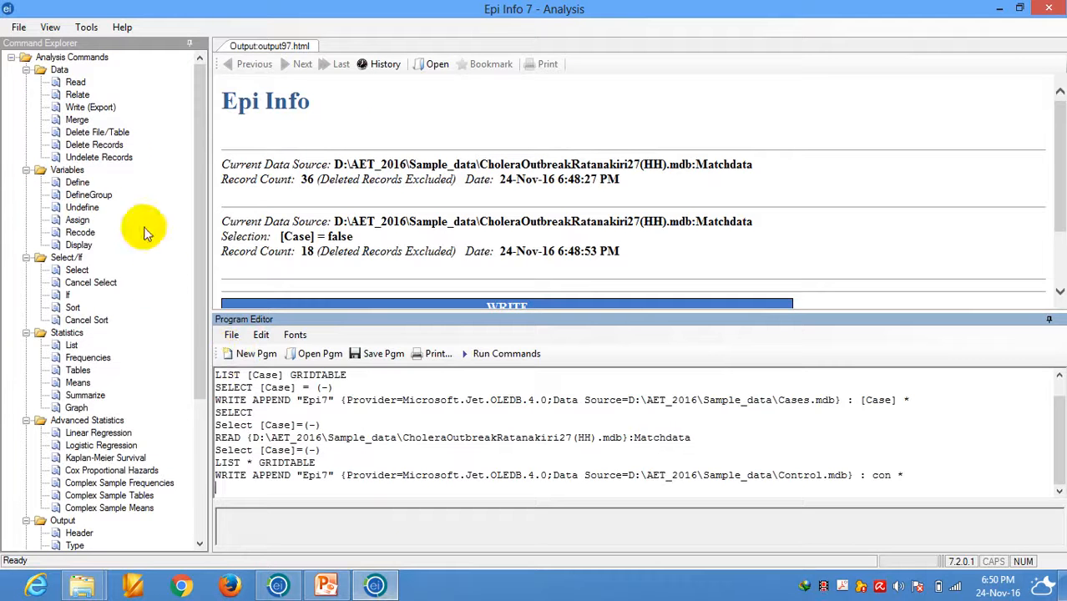
{"action": "left_click", "coordinate": [88, 282]}
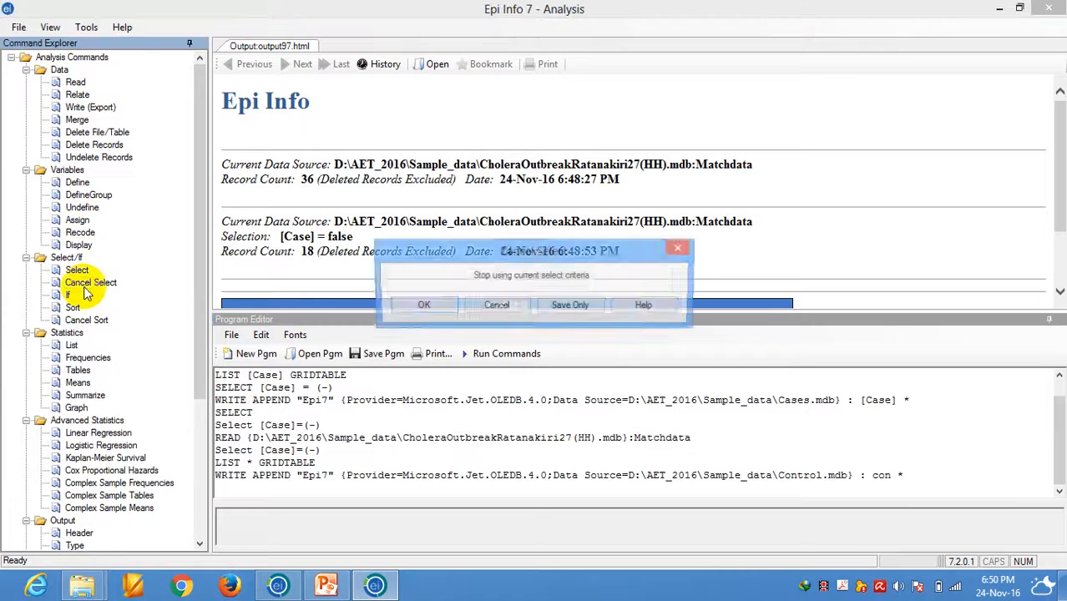
{"action": "left_click", "coordinate": [422, 305]}
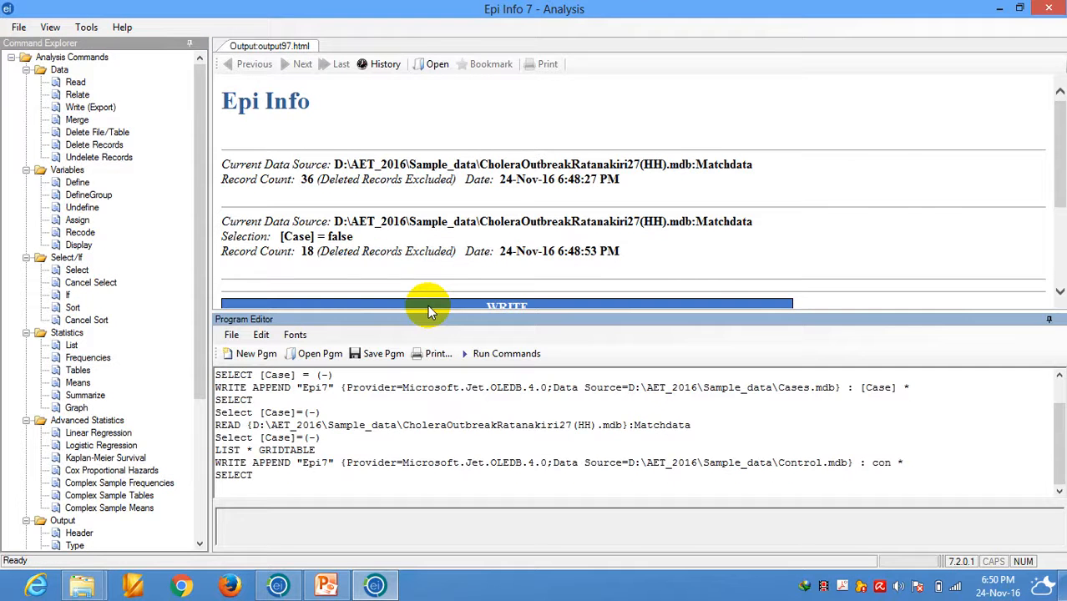
Check the export status and current record count in the output, and return to the Sample_data folder to view the exported files.
{"action": "left_click_drag", "start_coordinate": [1057, 143], "coordinate": [1057, 224]}
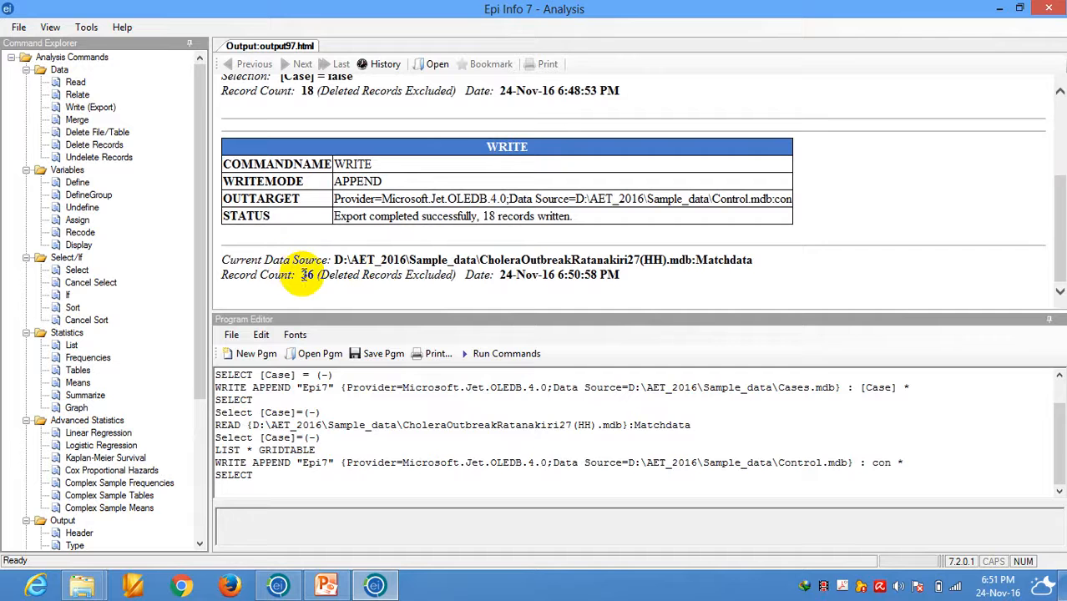
{"action": "left_click_drag", "start_coordinate": [299, 275], "coordinate": [316, 275]}
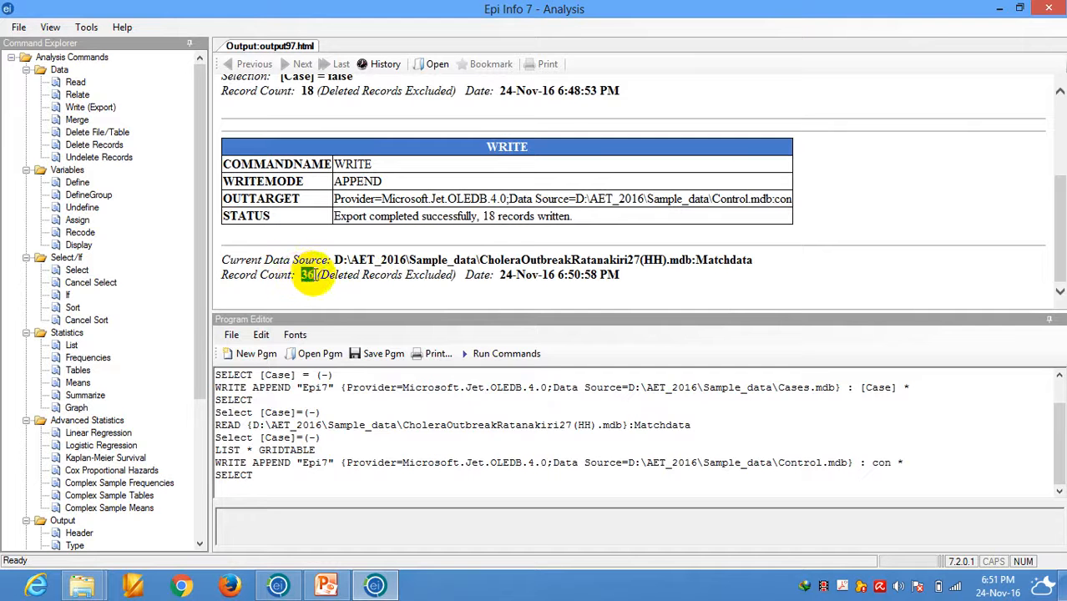
{"action": "left_click", "coordinate": [359, 293]}
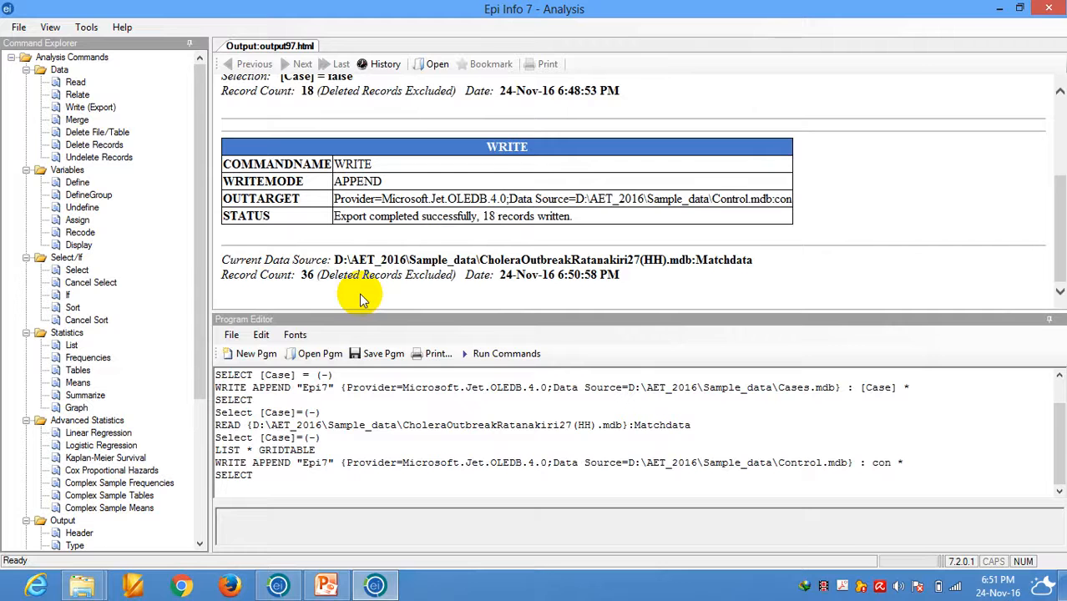
{"action": "left_click", "coordinate": [1002, 9]}
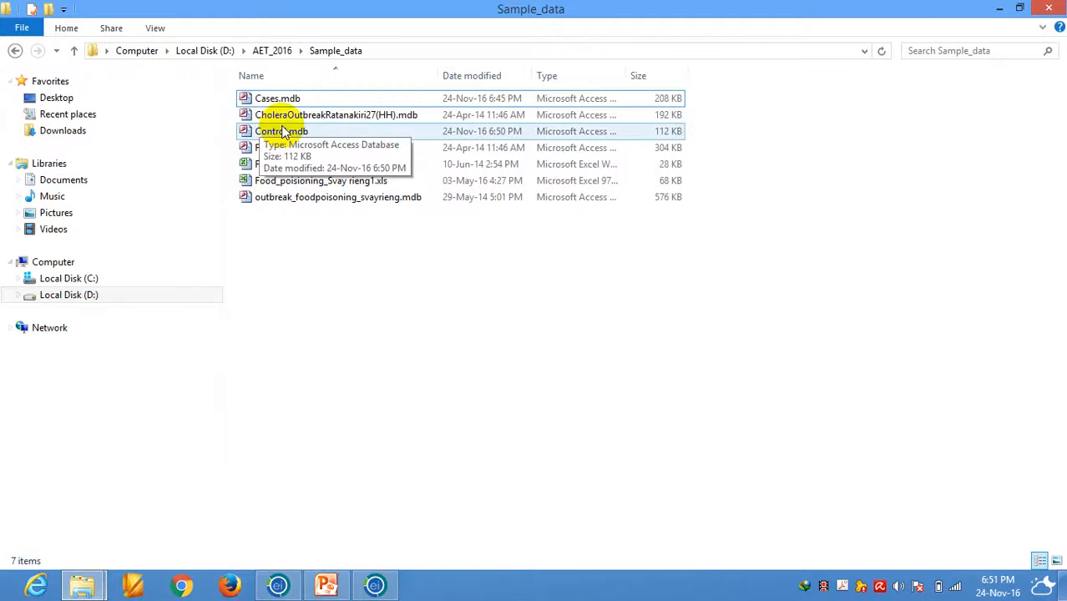
Open Cases.mdb from the Sample_data folder in Access, review all records of its Case table, and close the database.
{"action": "left_click", "coordinate": [281, 101]}
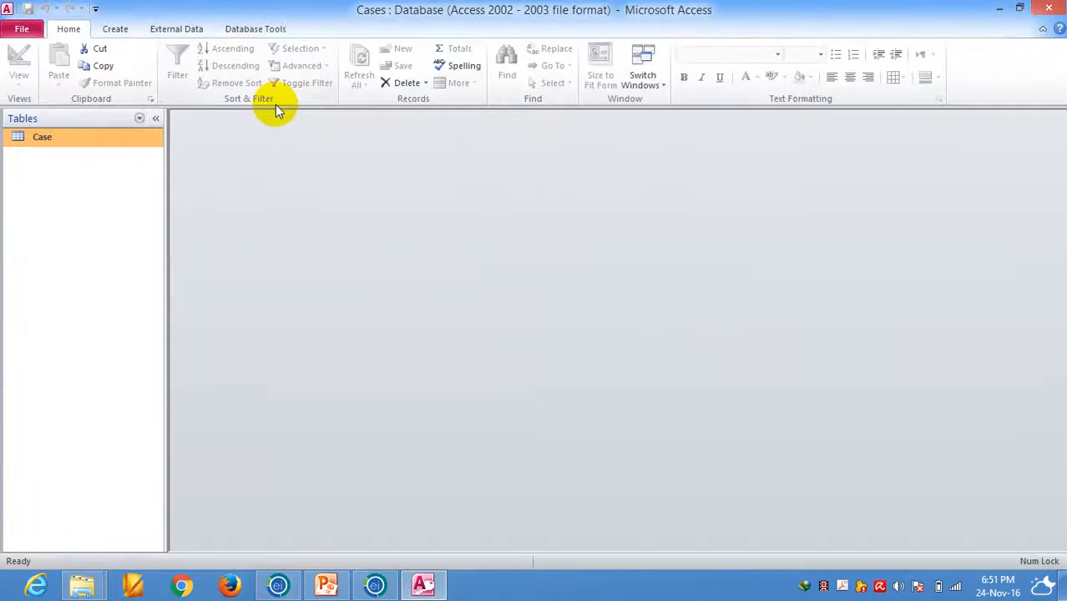
{"action": "double_click", "coordinate": [37, 138]}
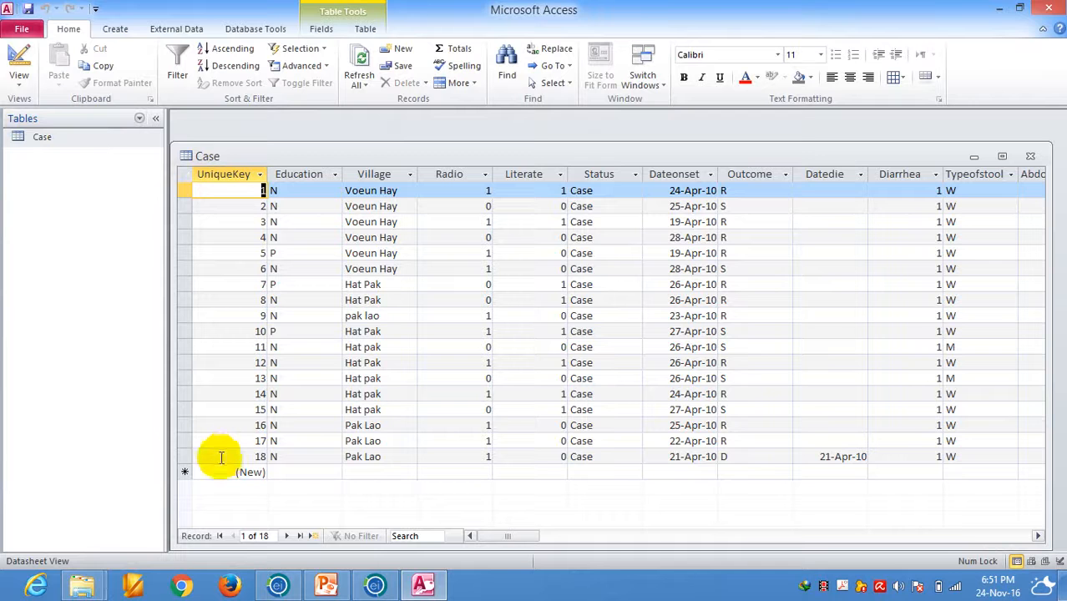
{"action": "left_click", "coordinate": [179, 455]}
{"action": "left_click_drag", "start_coordinate": [179, 455], "coordinate": [185, 187]}
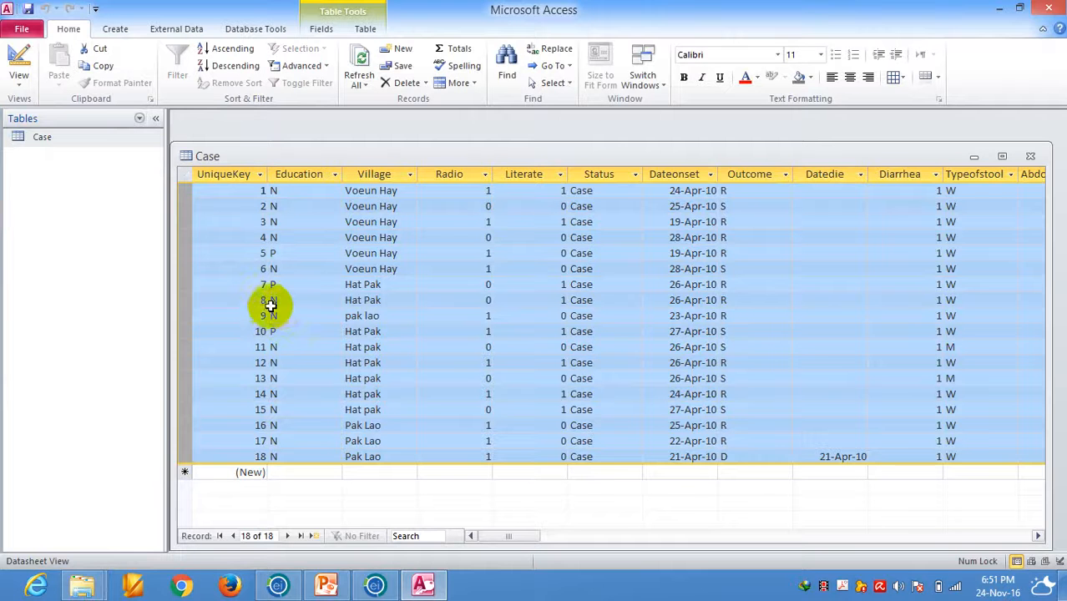
{"action": "left_click", "coordinate": [1032, 158]}
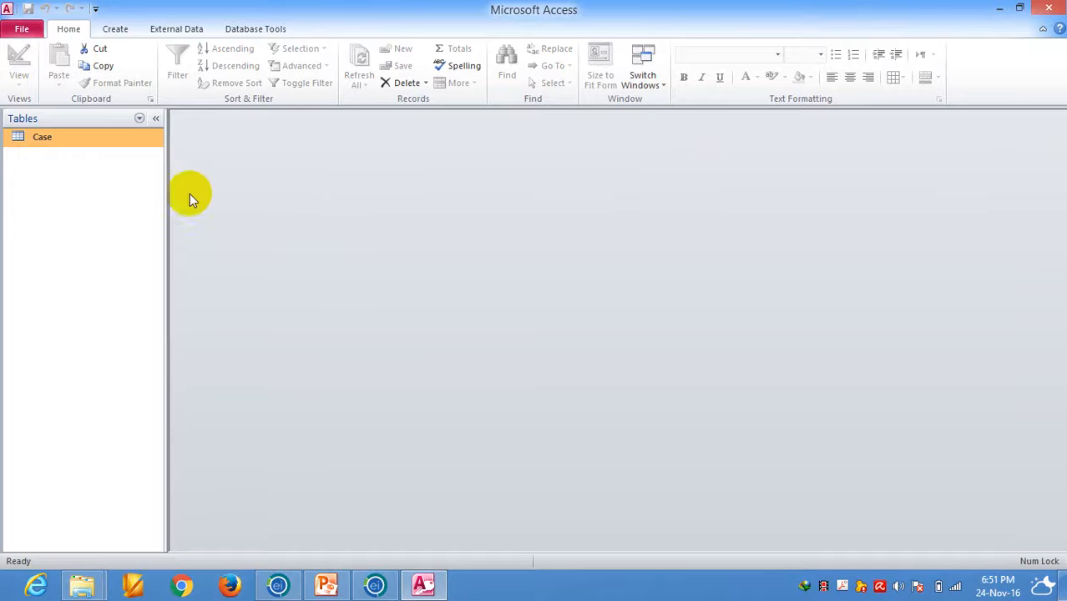
{"action": "left_click", "coordinate": [1047, 8]}
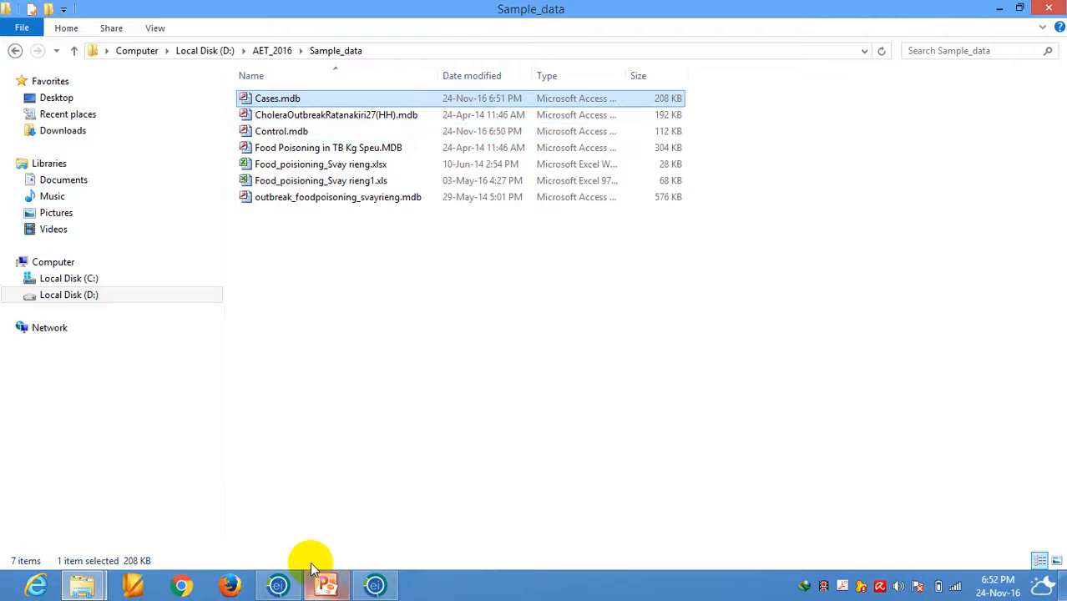
Switch to Epi Info 7 Analysis, read the con table from the Microsoft Access 2002-2003 database Control.mdb in Sample_data, and check its record count.
{"action": "left_click", "coordinate": [376, 587]}
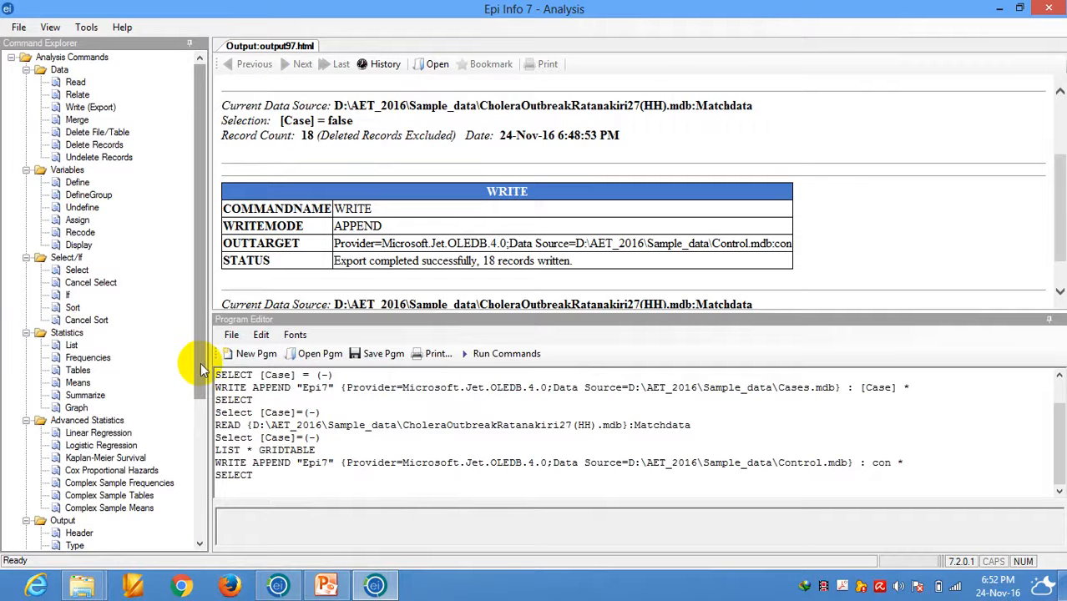
{"action": "left_click", "coordinate": [75, 83]}
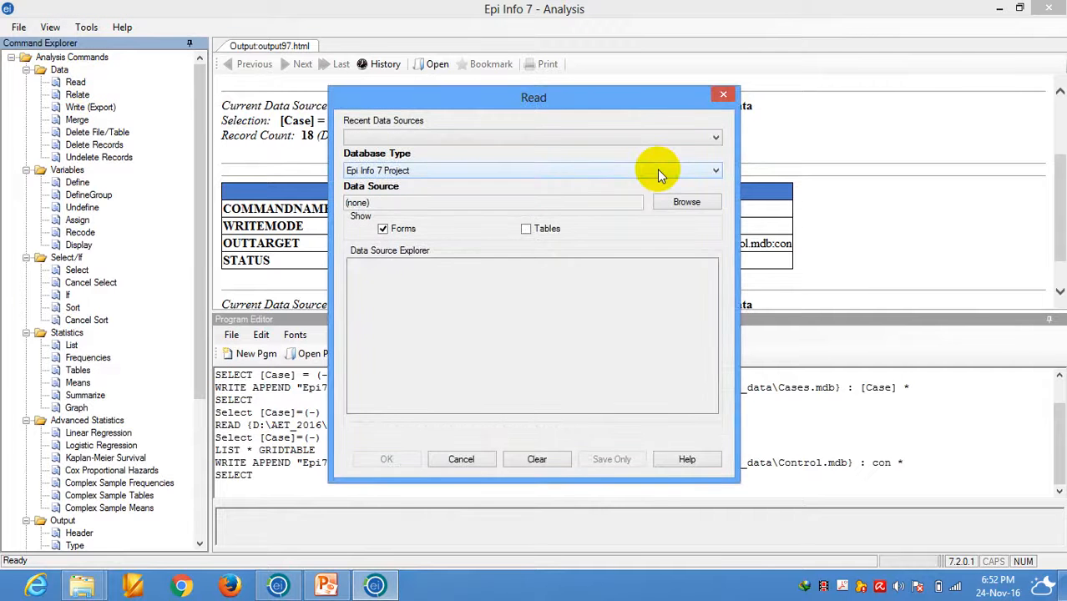
{"action": "left_click", "coordinate": [657, 170]}
{"action": "left_click", "coordinate": [624, 196]}
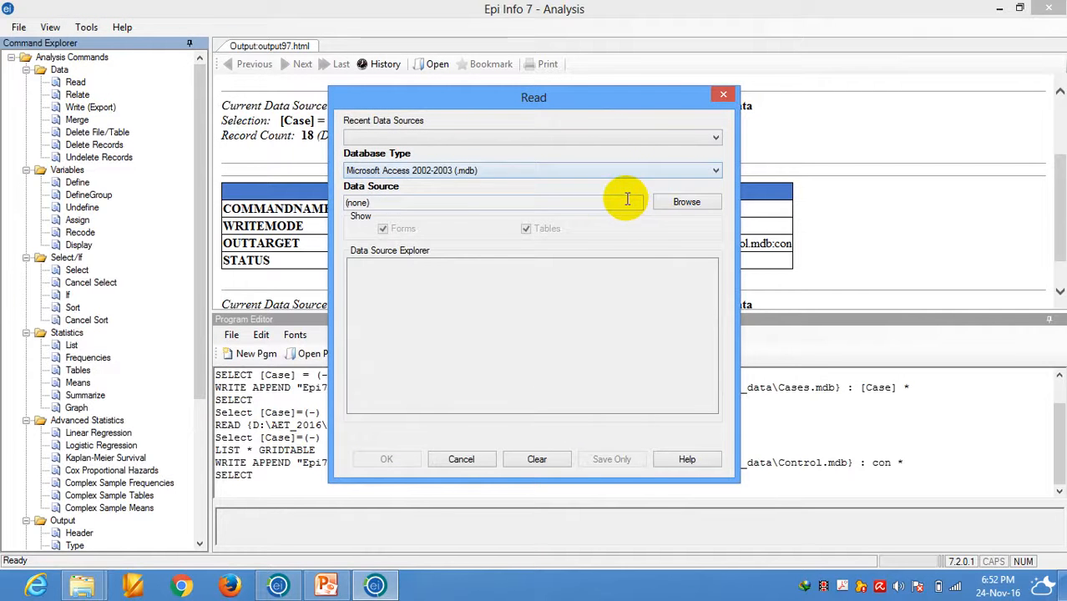
{"action": "left_click", "coordinate": [687, 203]}
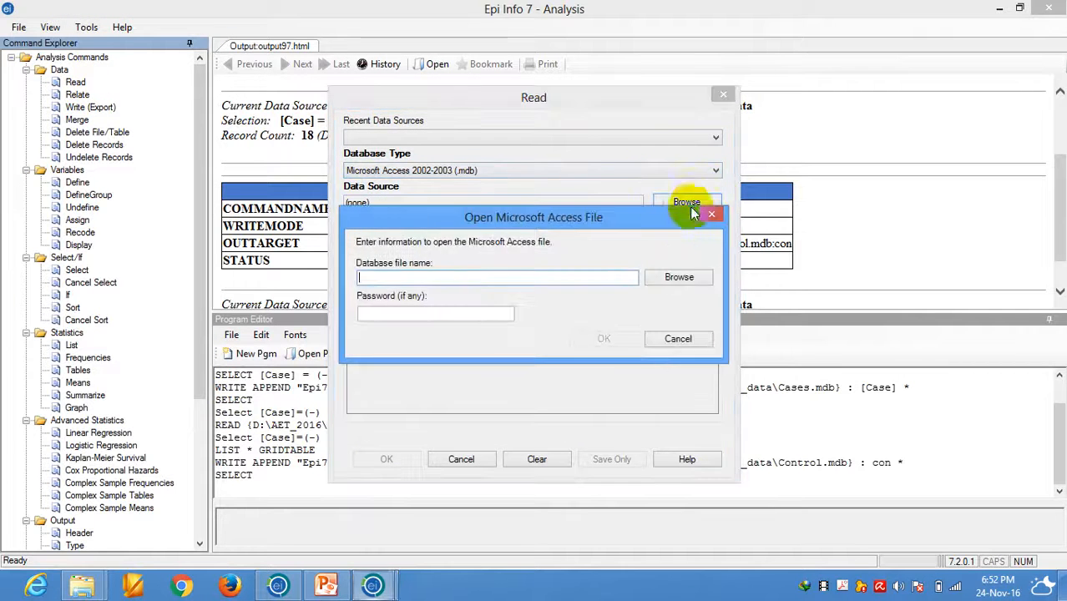
{"action": "left_click", "coordinate": [680, 279]}
{"action": "left_click", "coordinate": [543, 311]}
{"action": "left_click", "coordinate": [746, 517]}
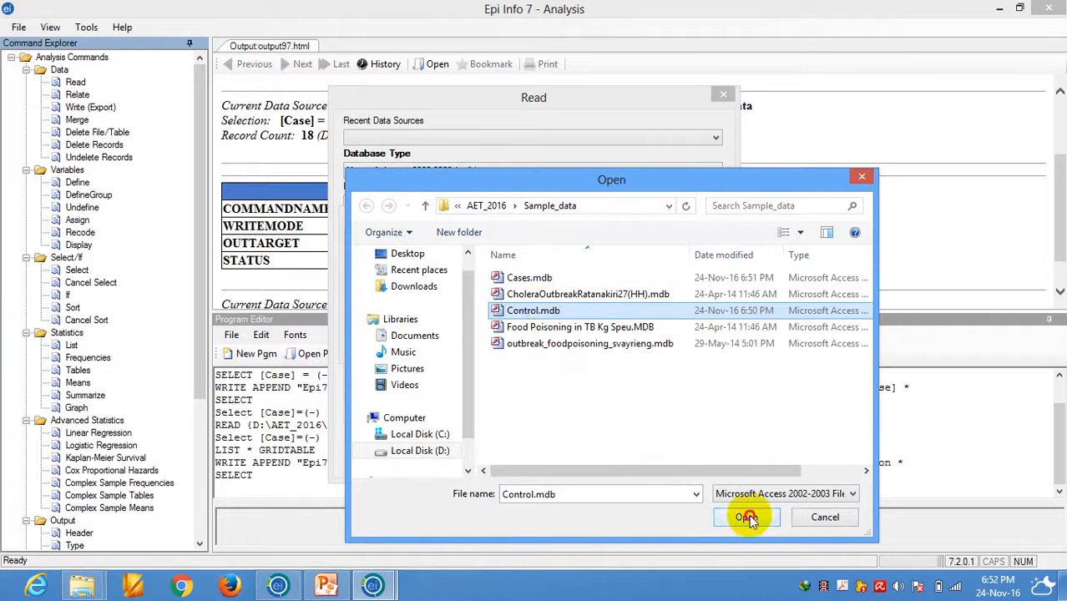
{"action": "left_click", "coordinate": [603, 339]}
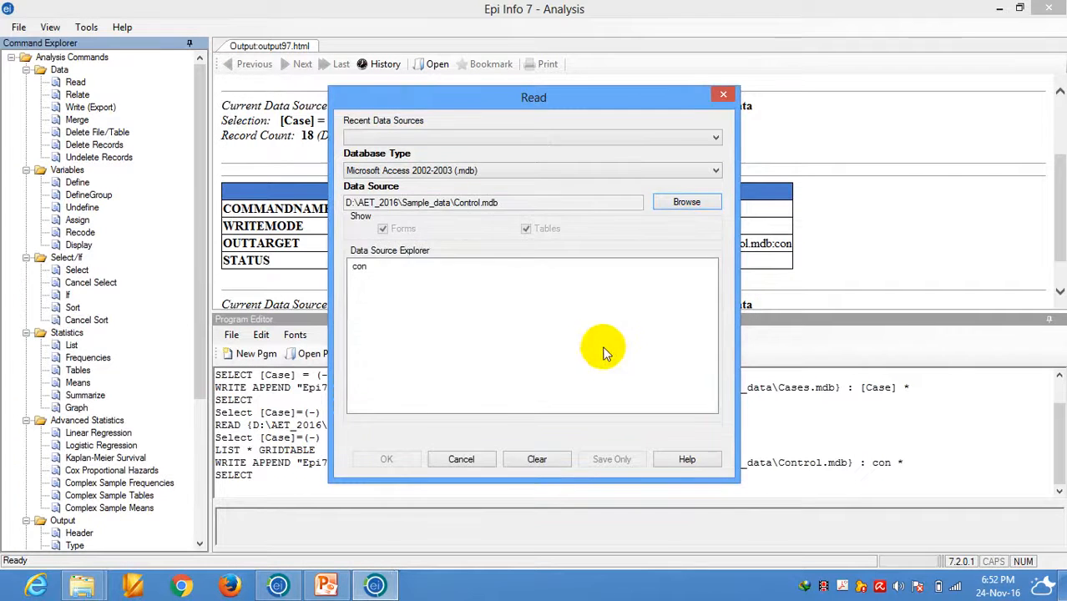
{"action": "left_click", "coordinate": [357, 267]}
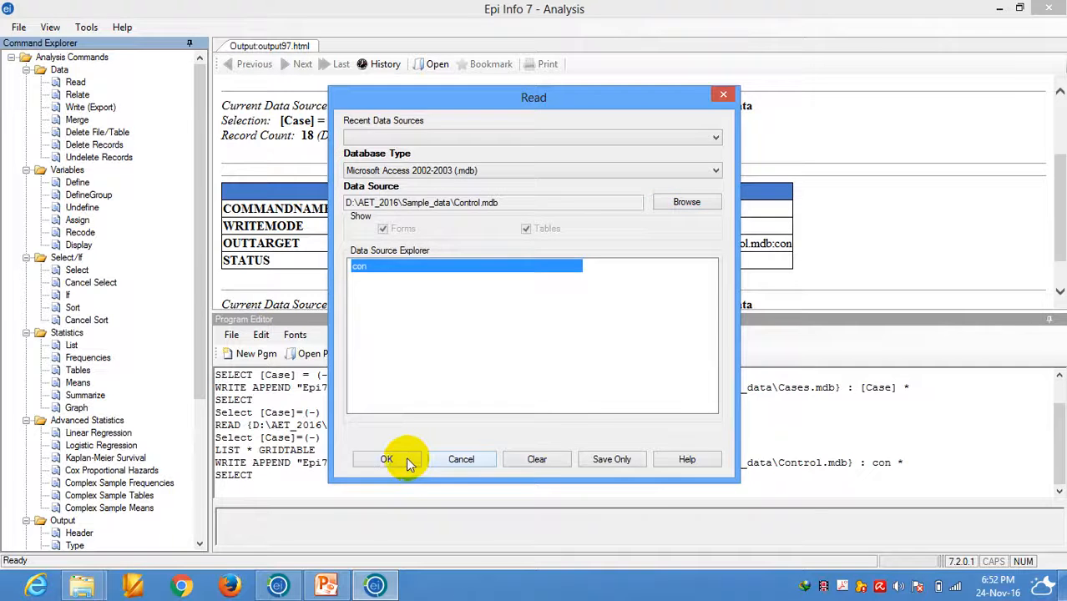
{"action": "left_click", "coordinate": [392, 460]}
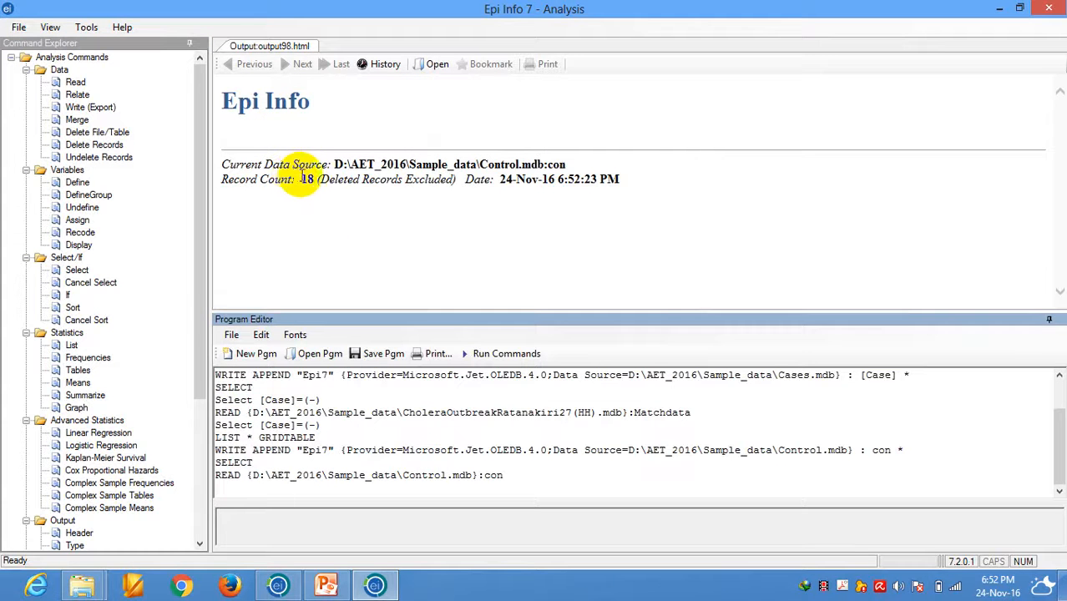
{"action": "left_click", "coordinate": [311, 179]}
{"action": "left_click", "coordinate": [346, 218]}
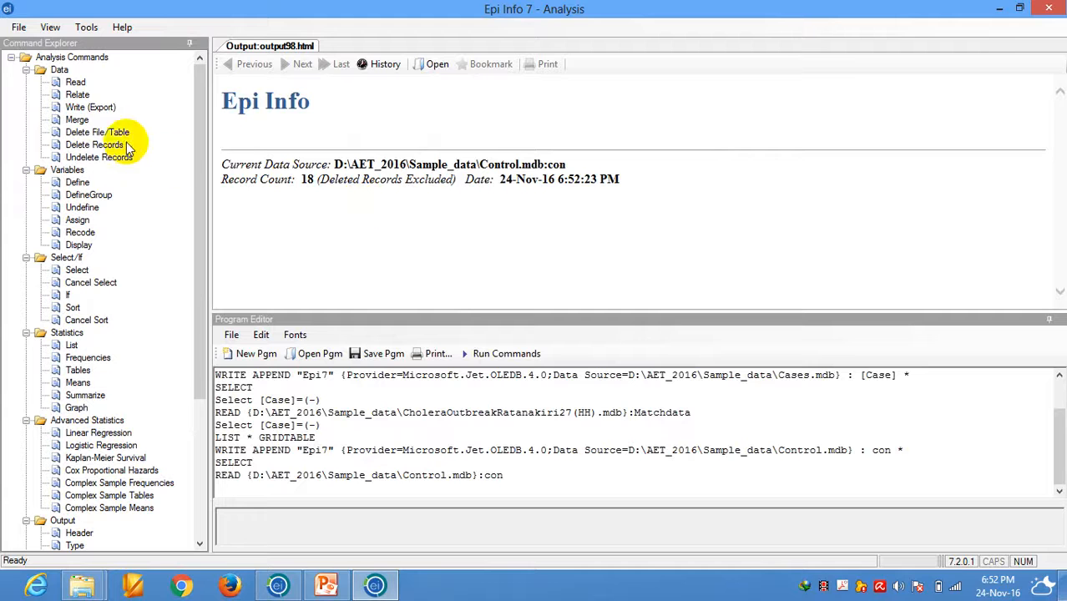
Export all variables of the control records in Append mode to the existing Case table of Cases.mdb, using Microsoft Access 2002-2003 format.
{"action": "left_click", "coordinate": [92, 109]}
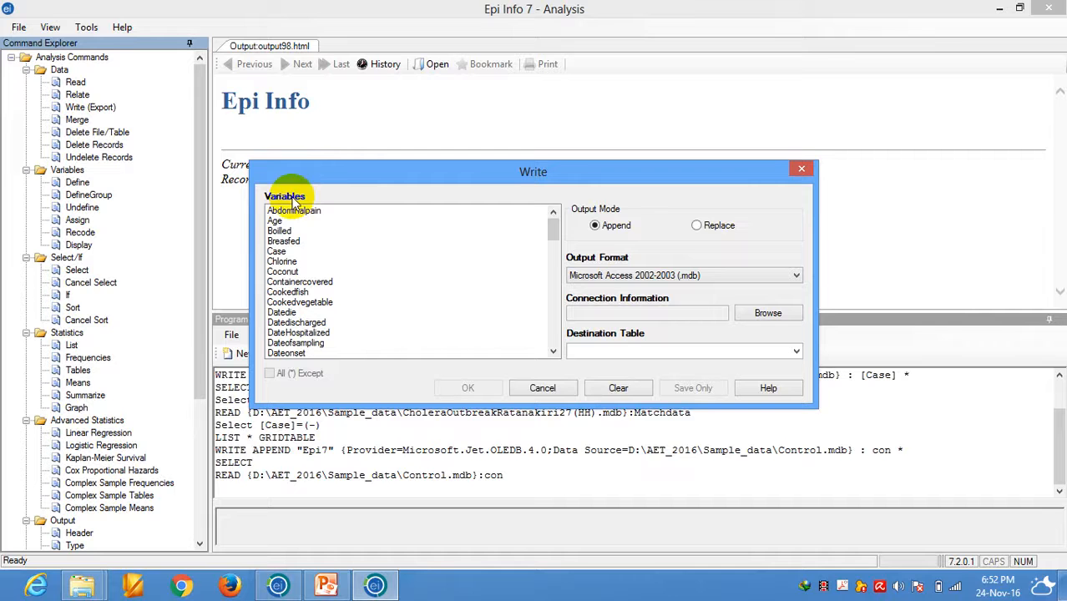
{"action": "mouse_move", "coordinate": [553, 227]}
{"action": "left_mouse_down"}
{"action": "mouse_move", "coordinate": [551, 352]}
{"action": "mouse_move", "coordinate": [556, 232]}
{"action": "left_mouse_up"}
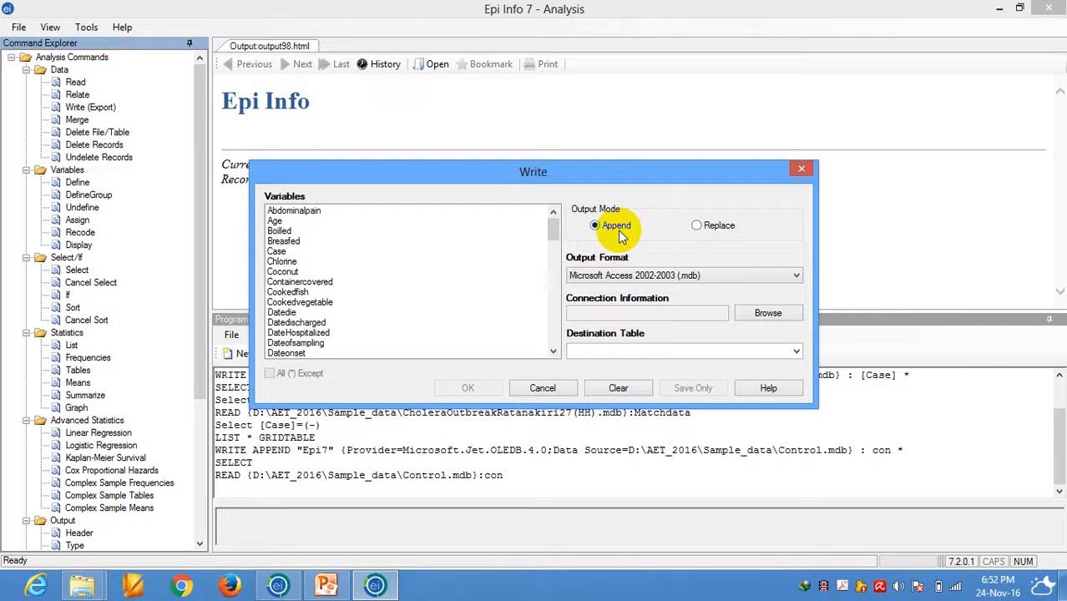
{"action": "left_click", "coordinate": [698, 227]}
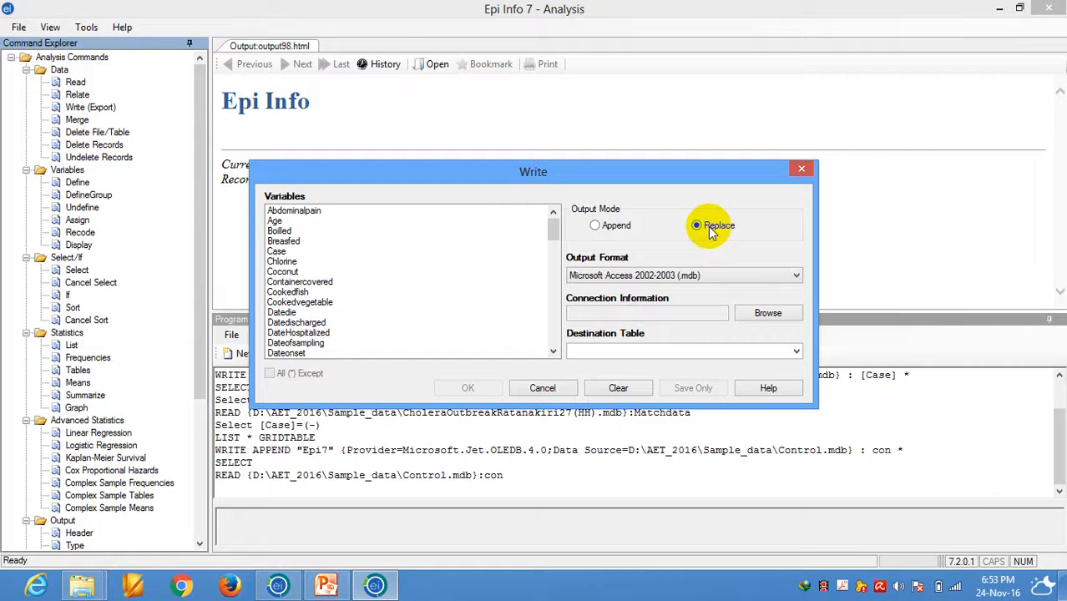
{"action": "left_click", "coordinate": [595, 225]}
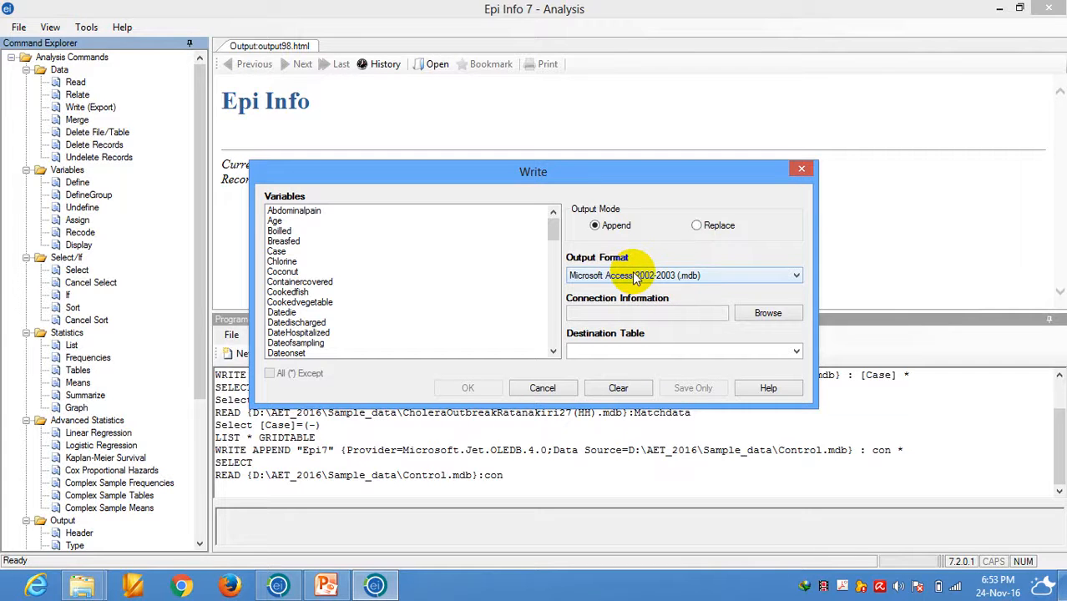
{"action": "left_click", "coordinate": [768, 313]}
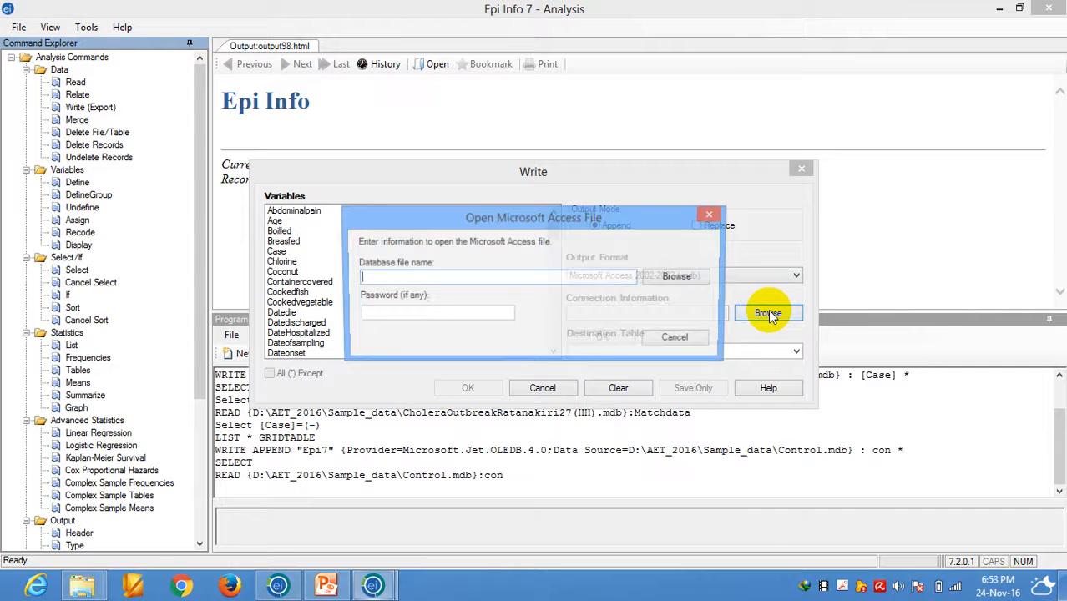
{"action": "left_click", "coordinate": [685, 279]}
{"action": "left_click", "coordinate": [513, 281]}
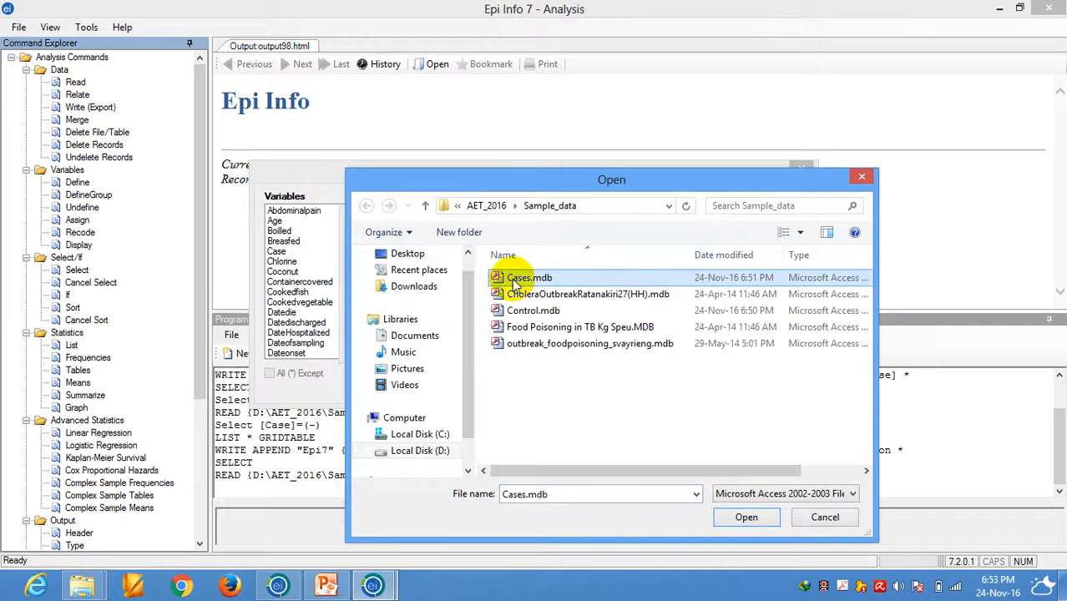
{"action": "left_click", "coordinate": [746, 518]}
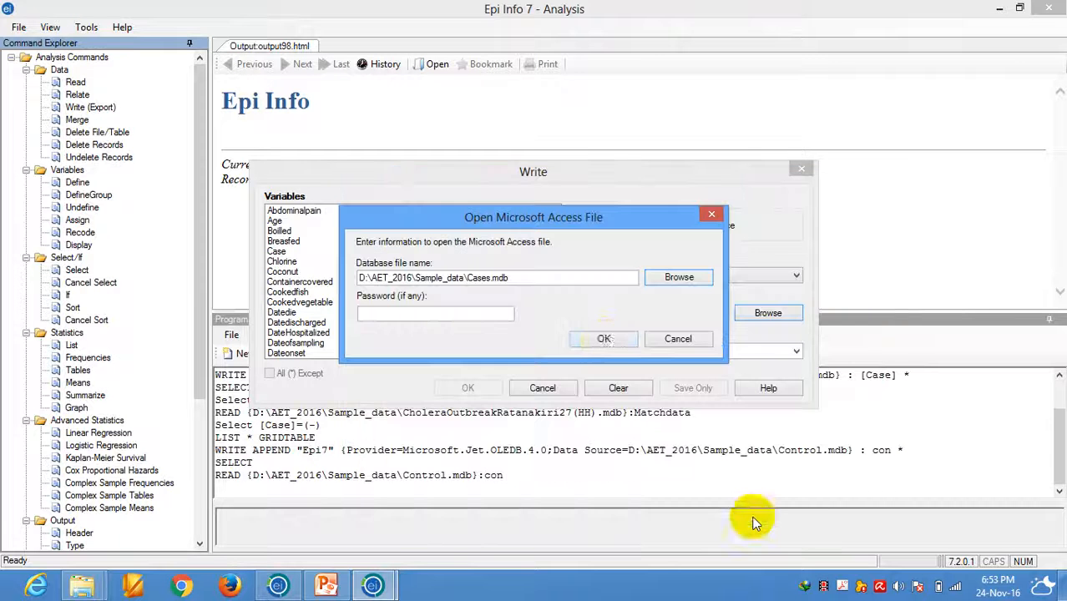
{"action": "left_click", "coordinate": [605, 337]}
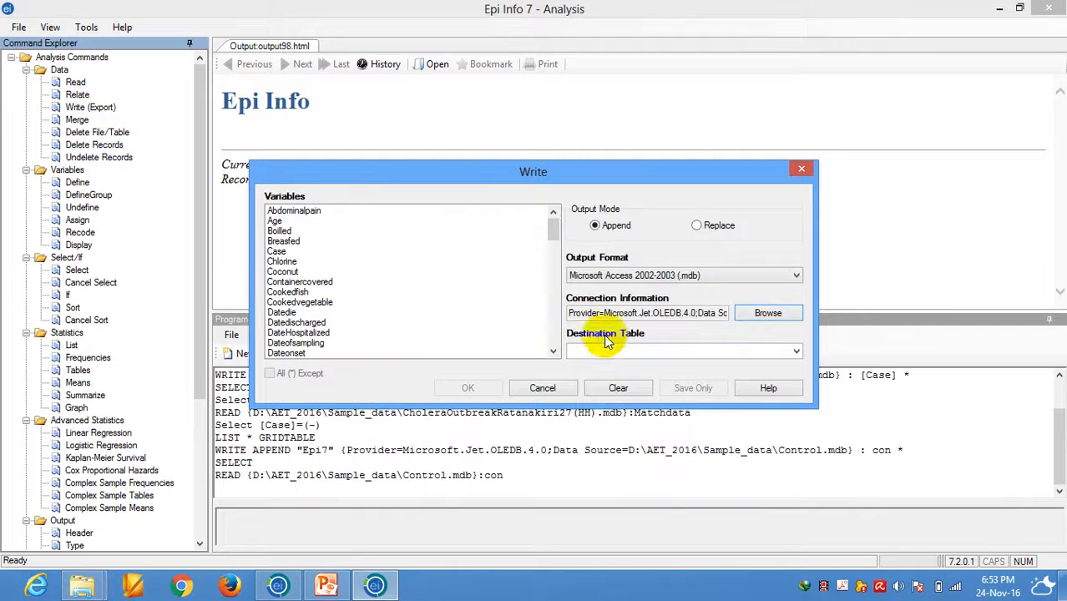
{"action": "left_click", "coordinate": [799, 351]}
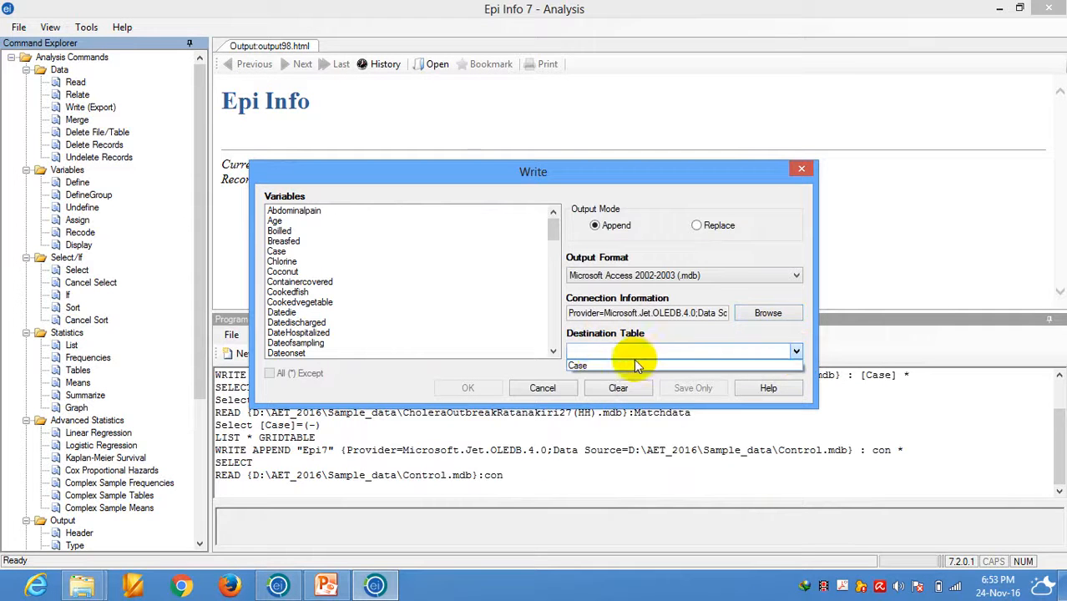
{"action": "left_click", "coordinate": [578, 368]}
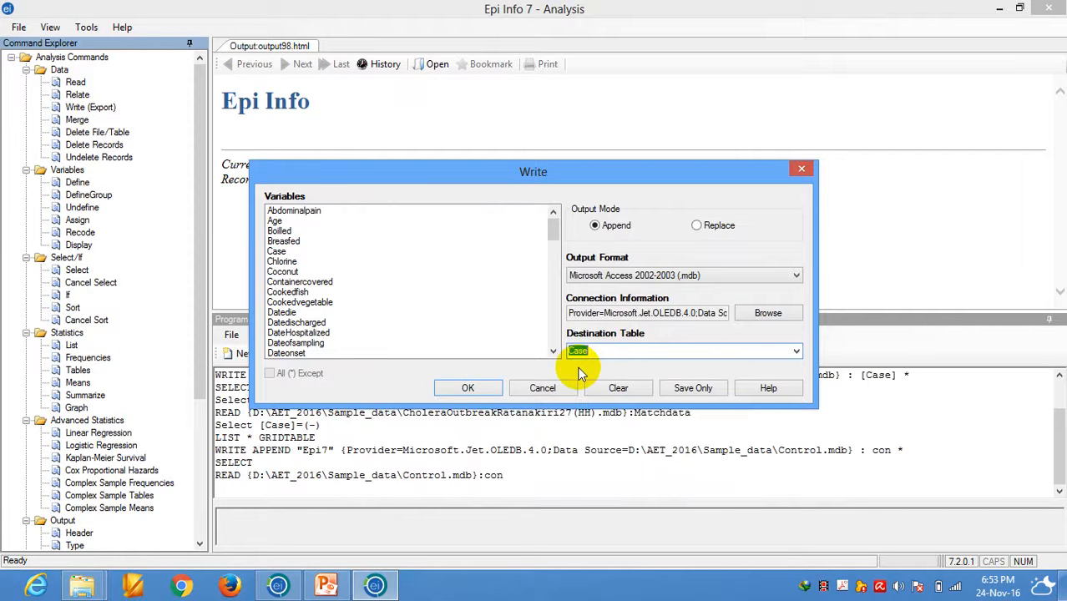
{"action": "left_click", "coordinate": [466, 389]}
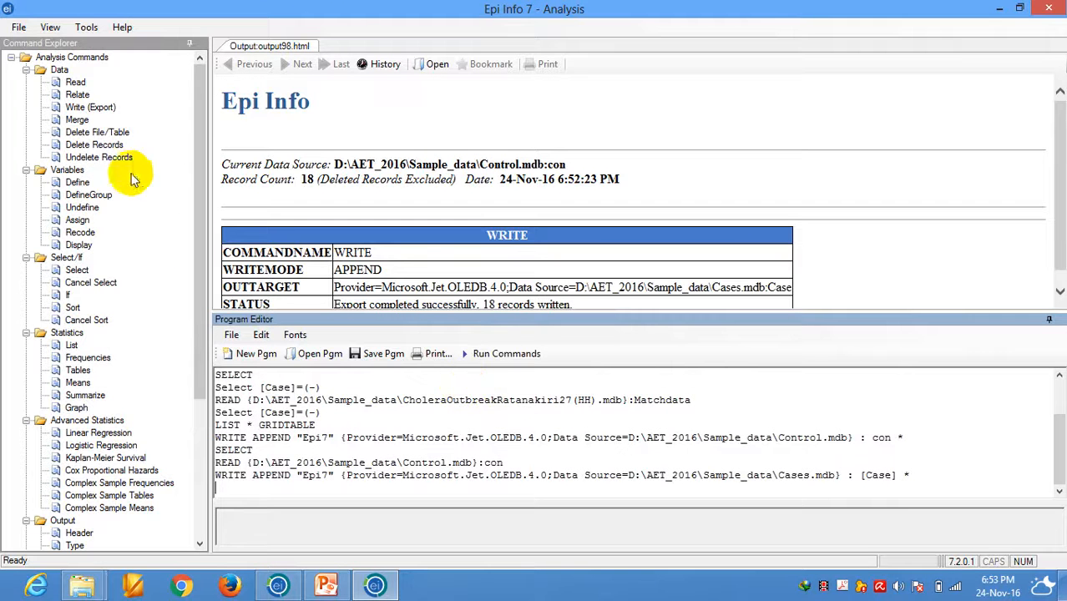
Read the Case table from the Microsoft Access 2002-2003 database Cases.mdb in Sample_data.
{"action": "left_click", "coordinate": [75, 83]}
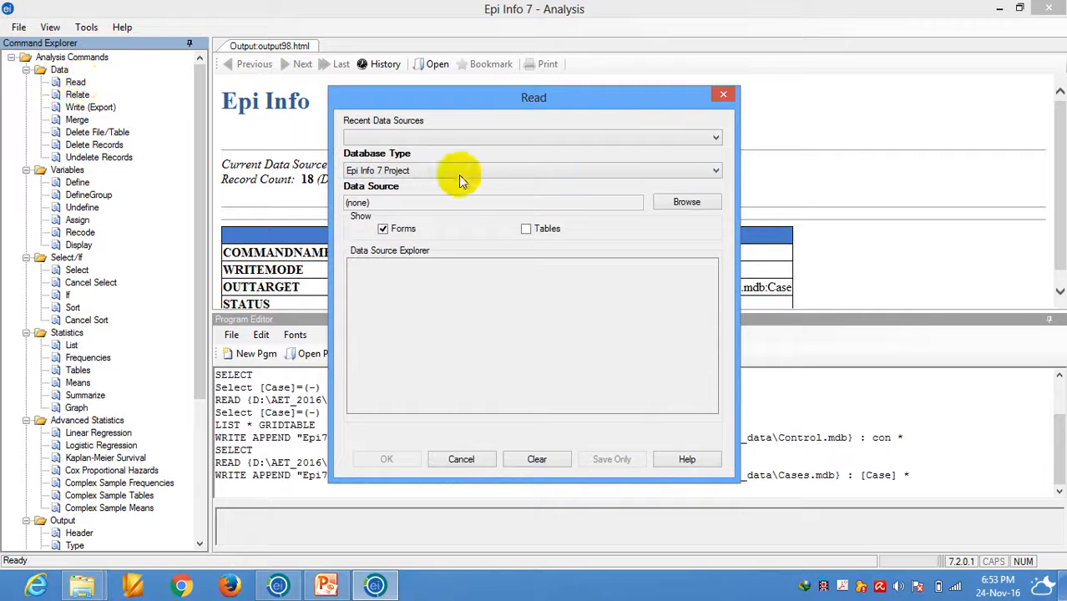
{"action": "left_click", "coordinate": [624, 167]}
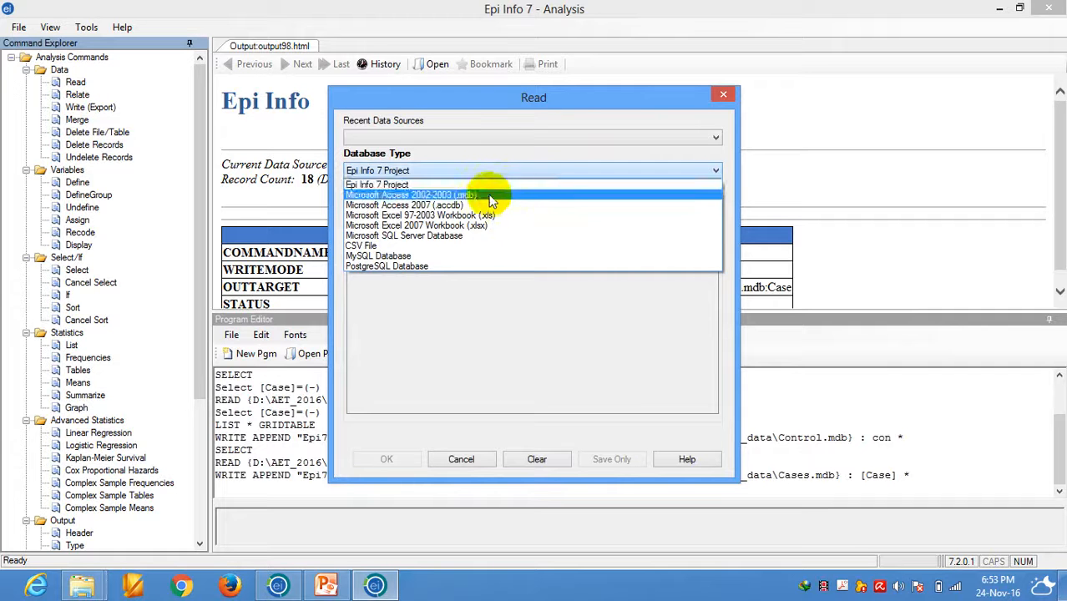
{"action": "left_click", "coordinate": [489, 192]}
{"action": "left_click", "coordinate": [681, 204]}
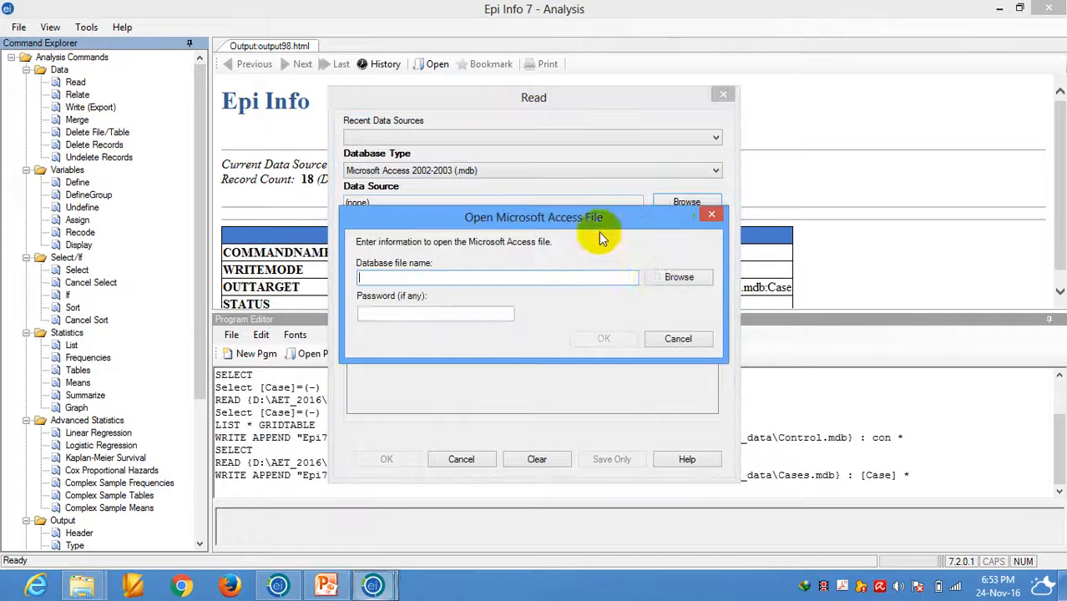
{"action": "left_click", "coordinate": [672, 278]}
{"action": "left_click", "coordinate": [541, 277]}
{"action": "left_click", "coordinate": [744, 518]}
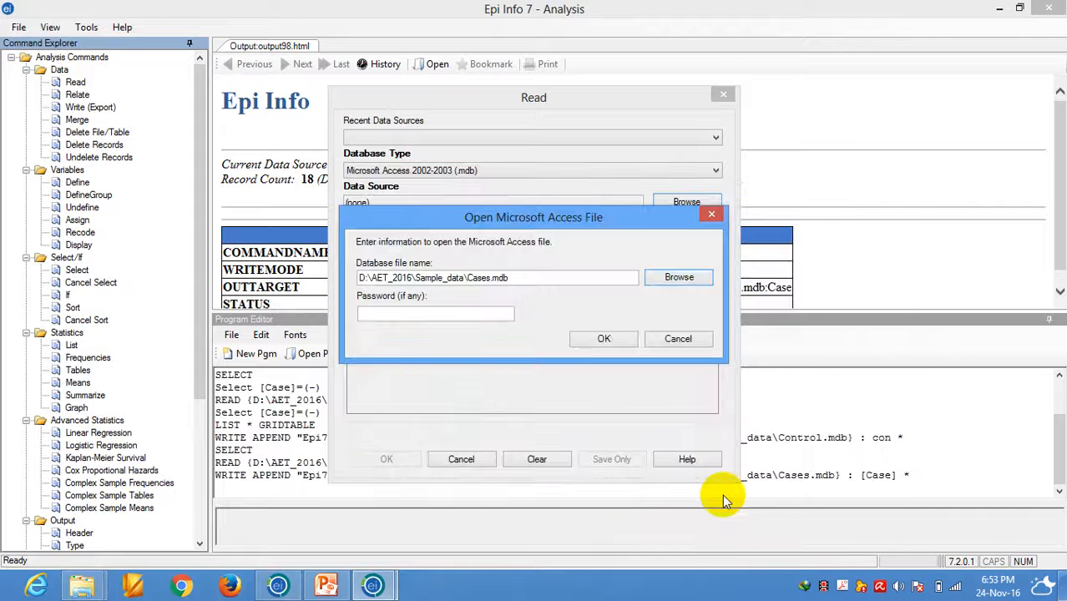
{"action": "left_click", "coordinate": [609, 340]}
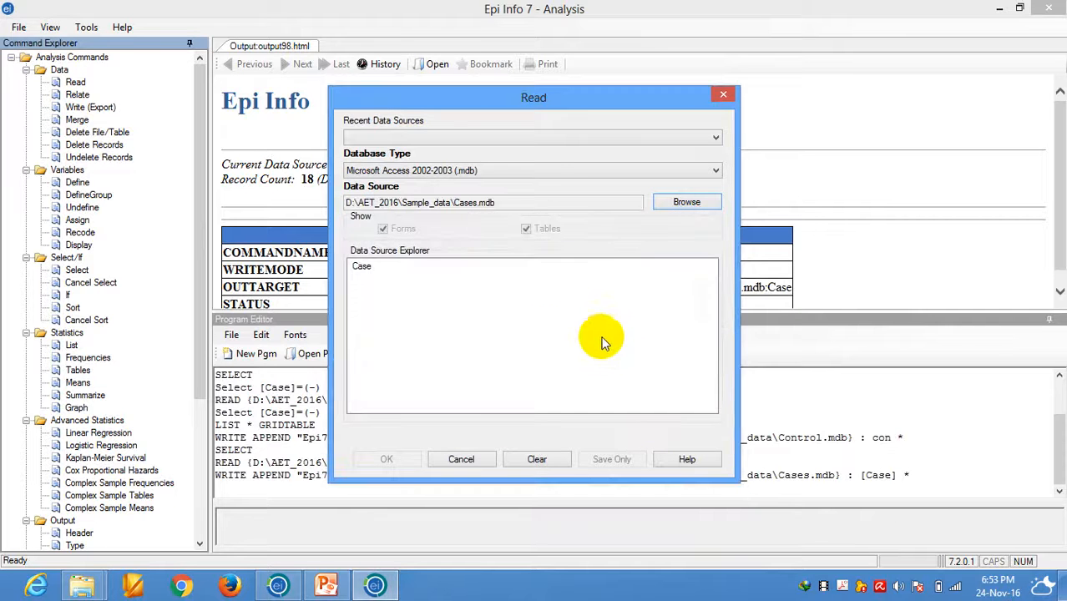
{"action": "left_click", "coordinate": [362, 265]}
{"action": "left_click", "coordinate": [404, 460]}
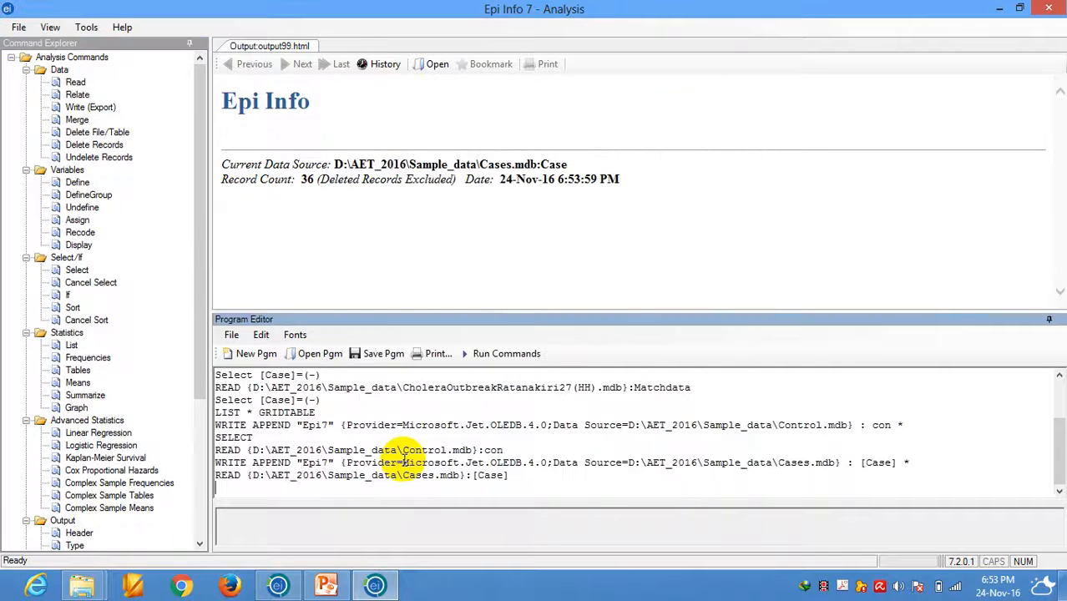
Check the record count of the Case table and list all its variables in Grid display mode.
{"action": "left_click_drag", "start_coordinate": [298, 178], "coordinate": [319, 173]}
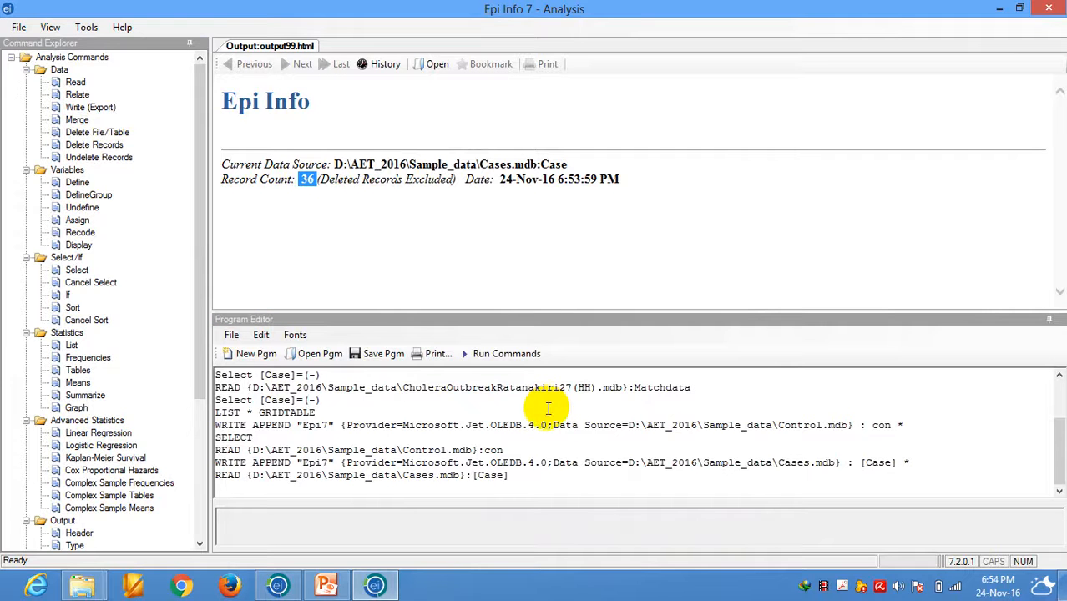
{"action": "left_click", "coordinate": [318, 225]}
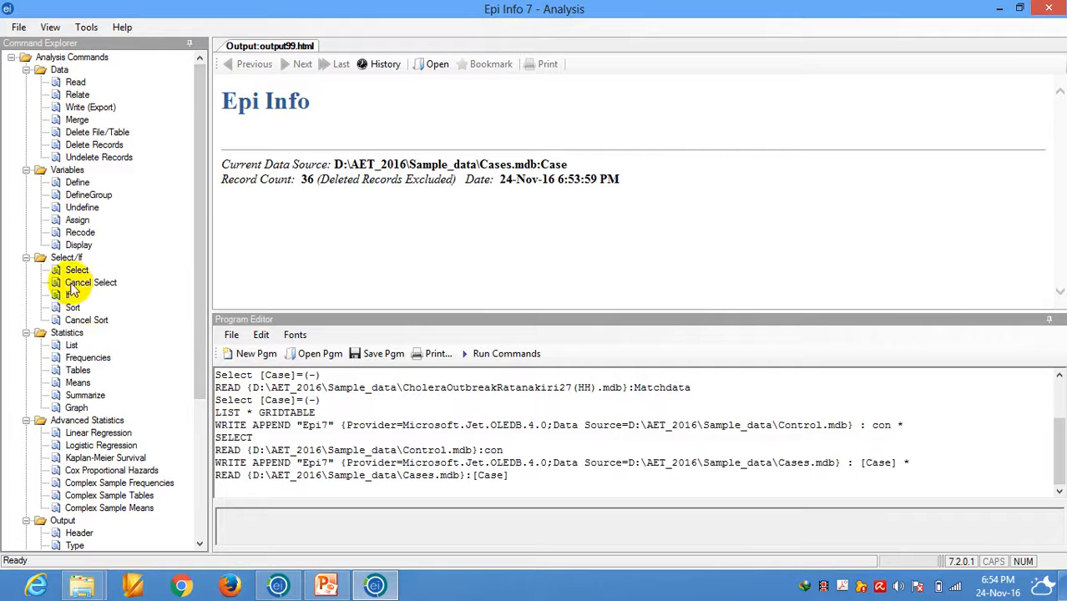
{"action": "left_click", "coordinate": [72, 346]}
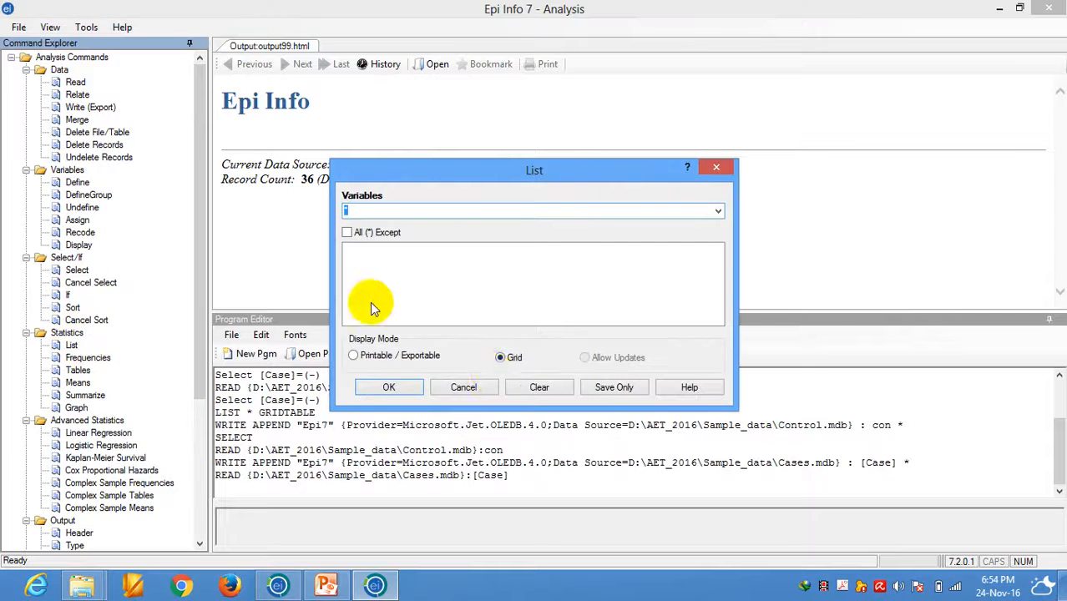
{"action": "left_click", "coordinate": [406, 386]}
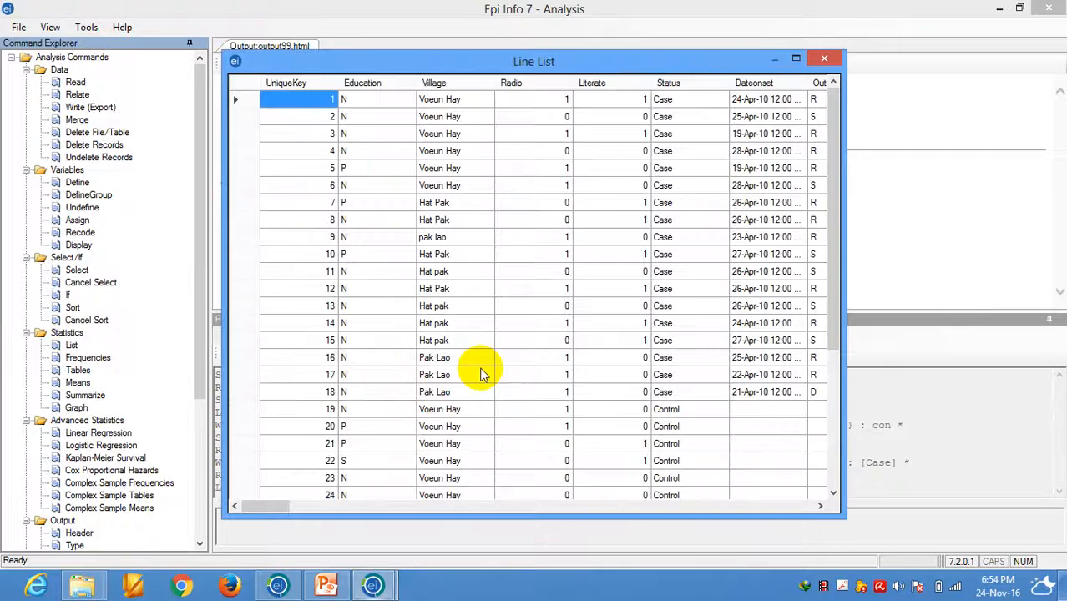
Examine the line list's Status column for both the case and the appended control records, and close the list.
{"action": "left_click_drag", "start_coordinate": [834, 165], "coordinate": [838, 262]}
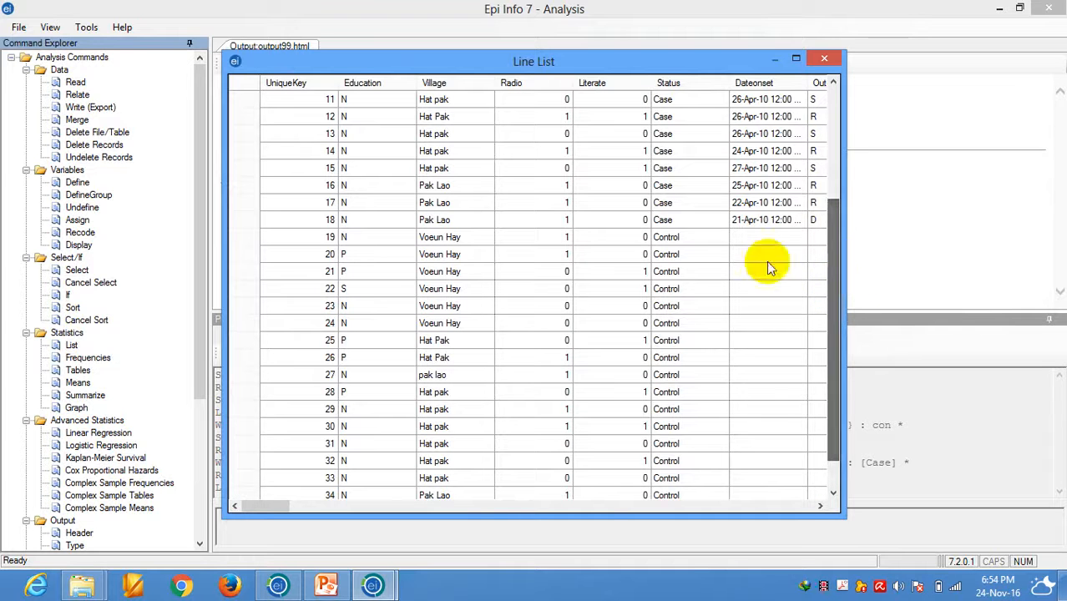
{"action": "left_click", "coordinate": [668, 237]}
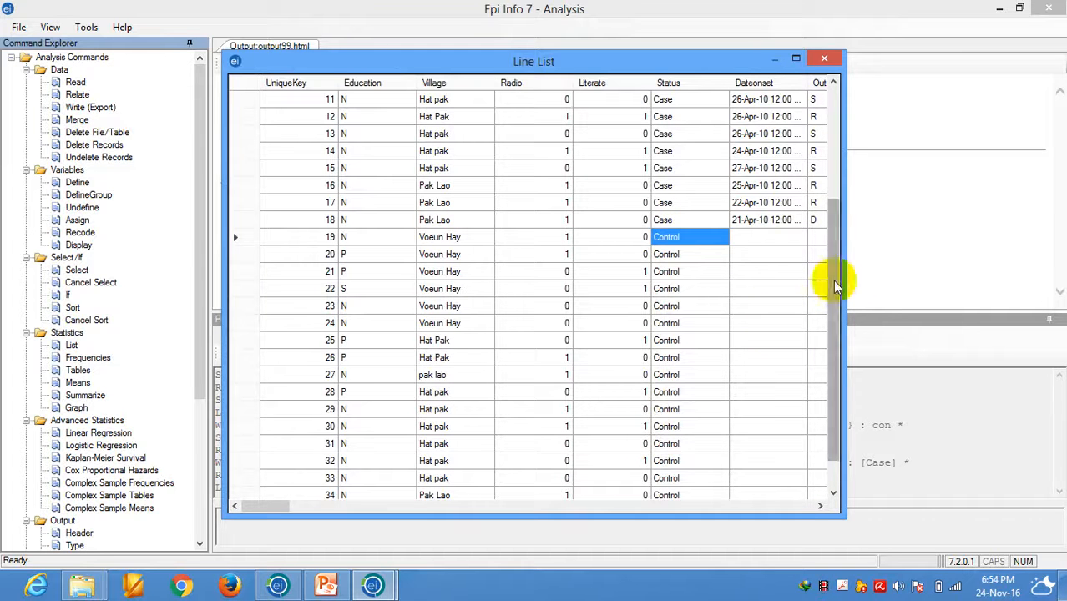
{"action": "left_click_drag", "start_coordinate": [838, 292], "coordinate": [868, 126]}
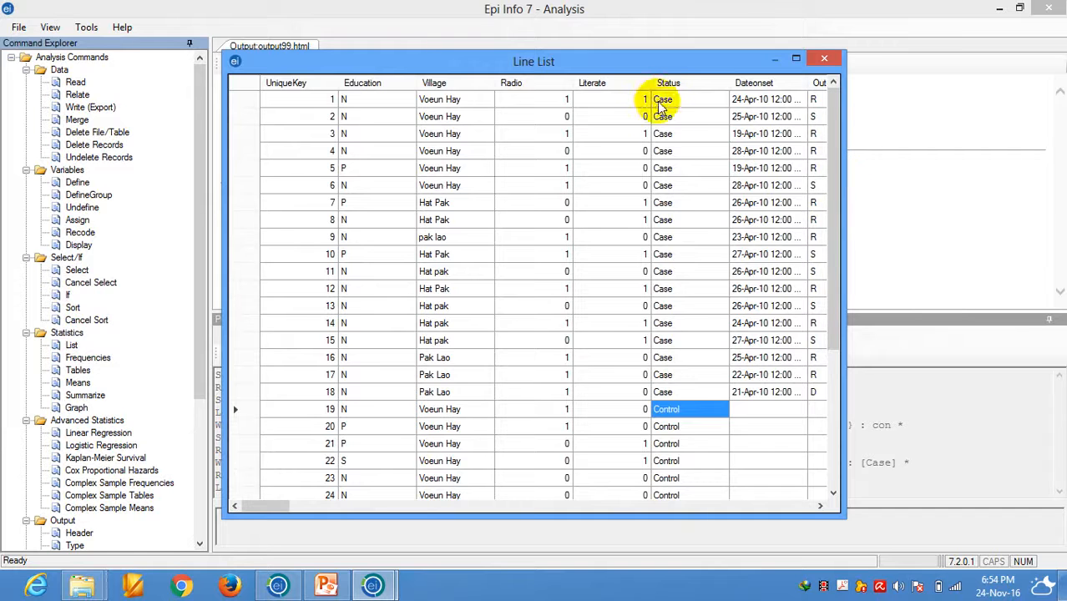
{"action": "left_click_drag", "start_coordinate": [838, 204], "coordinate": [822, 396]}
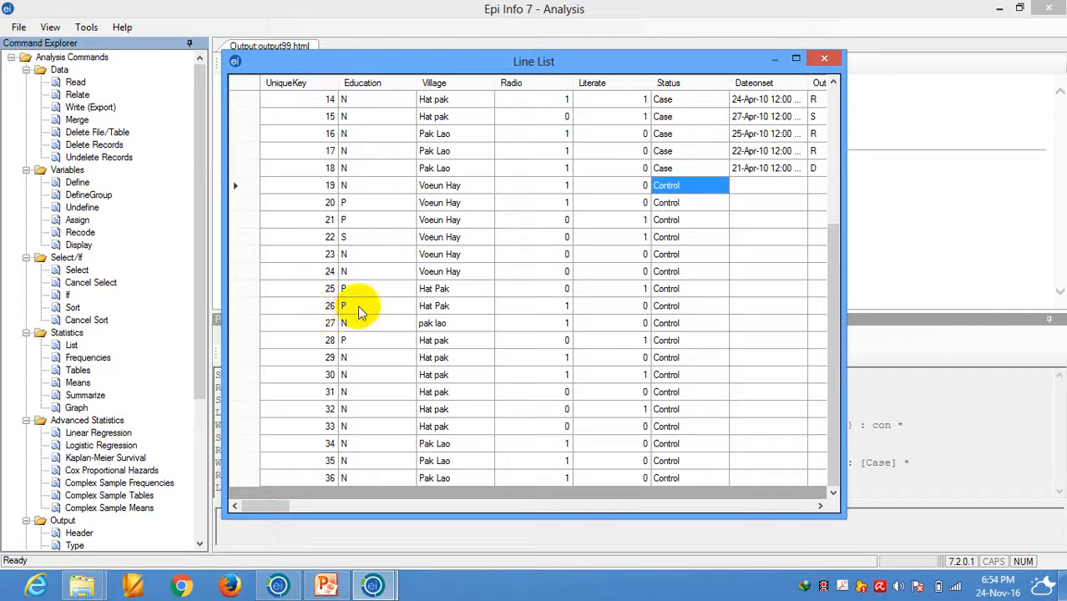
{"action": "left_click_drag", "start_coordinate": [826, 381], "coordinate": [844, 217]}
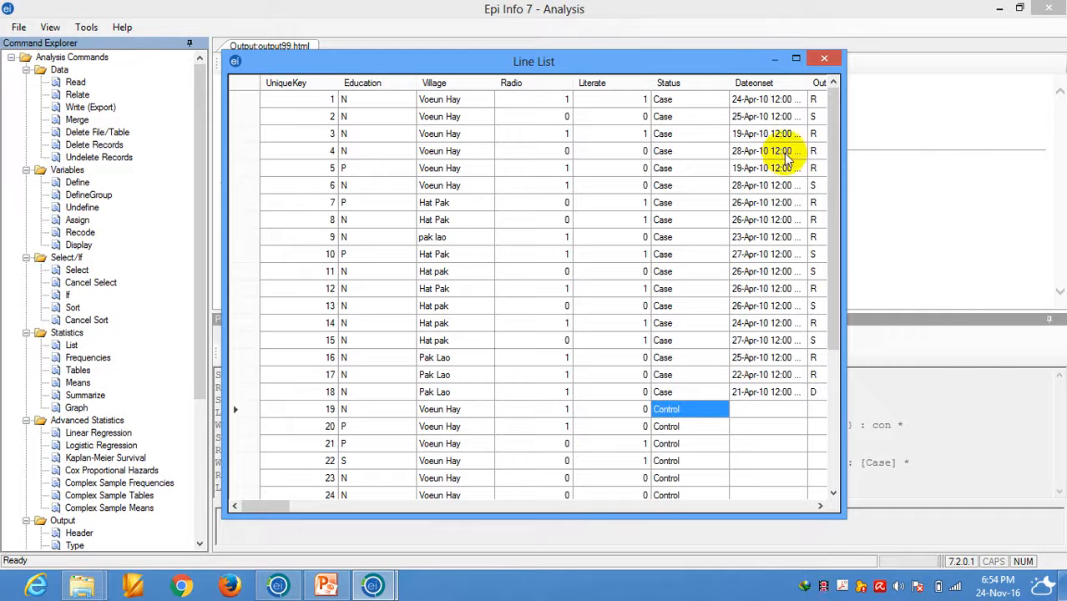
{"action": "left_click", "coordinate": [824, 58]}
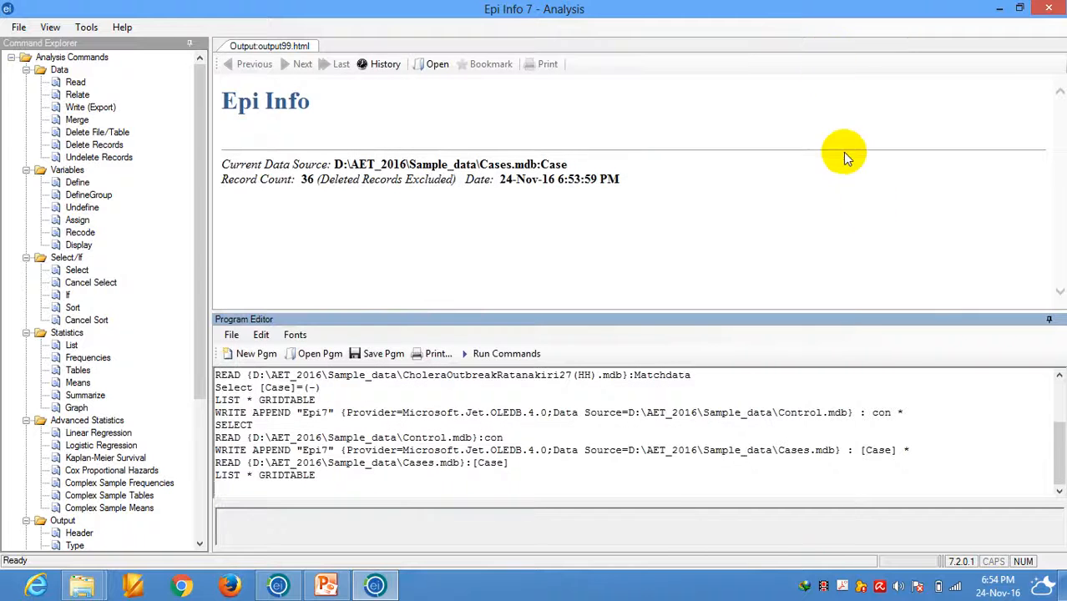